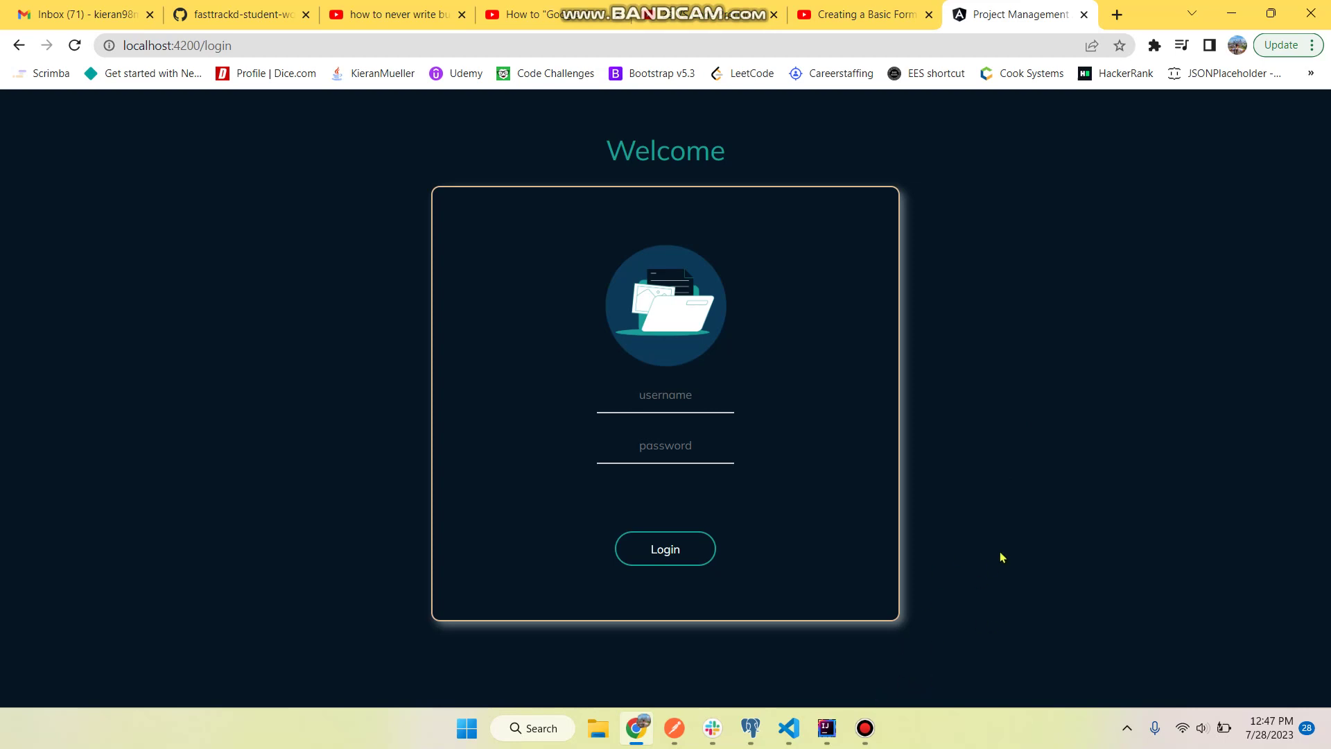
- Attempt a login with a wrong username and password to trigger the invalid-credentials error
mouse_move(751, 728)
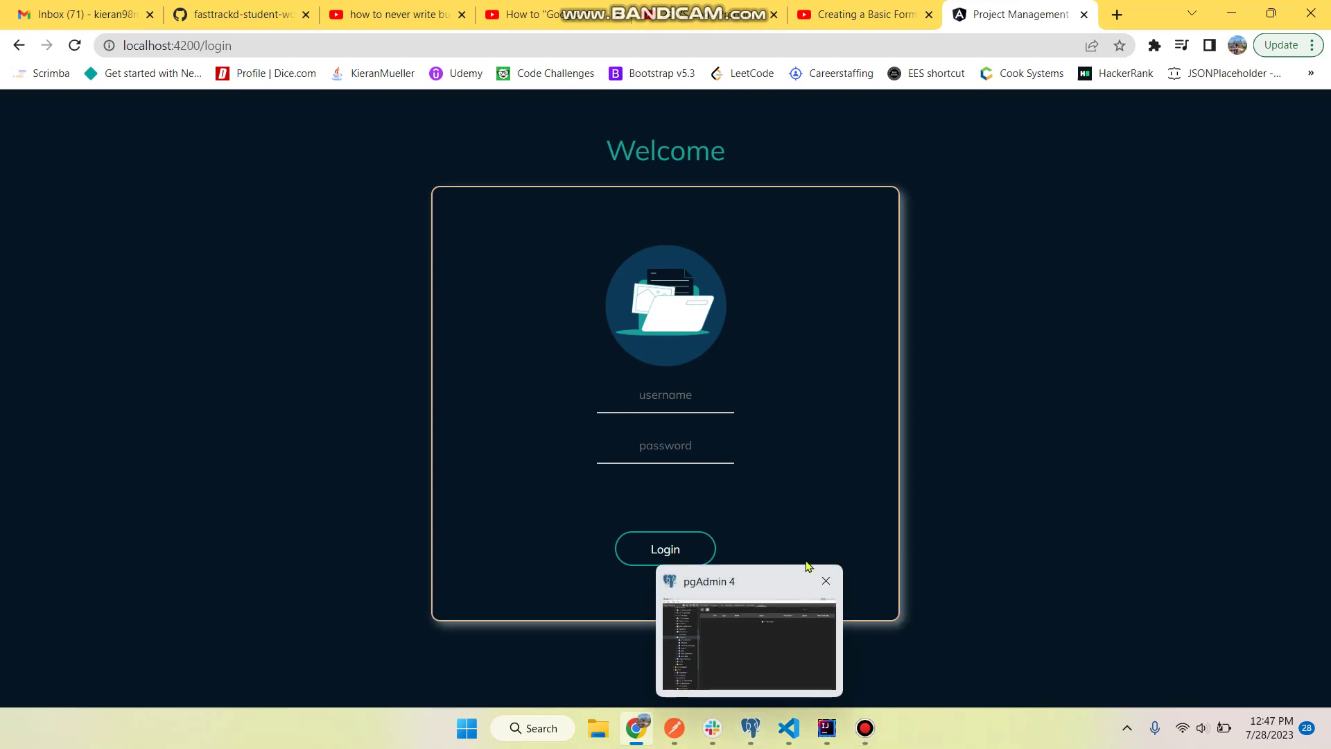
left_click(694, 400)
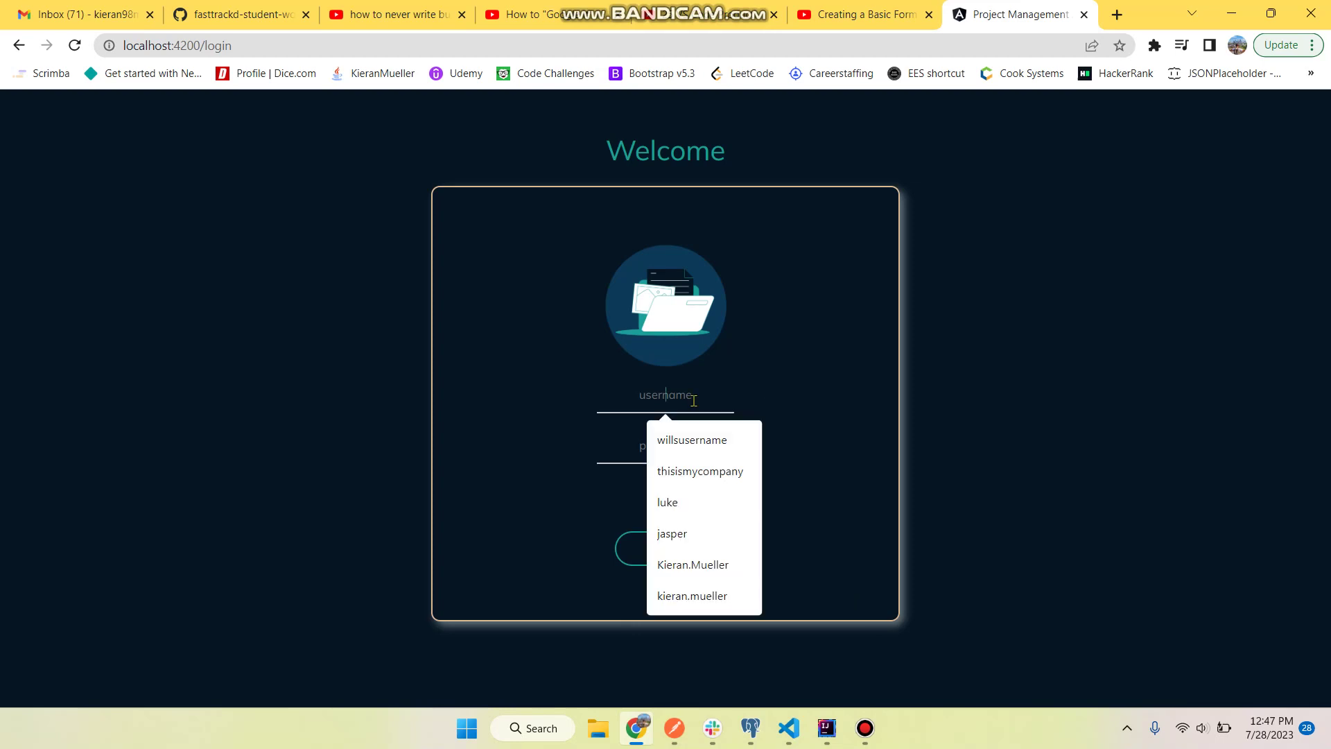
type("le")
key("Tab")
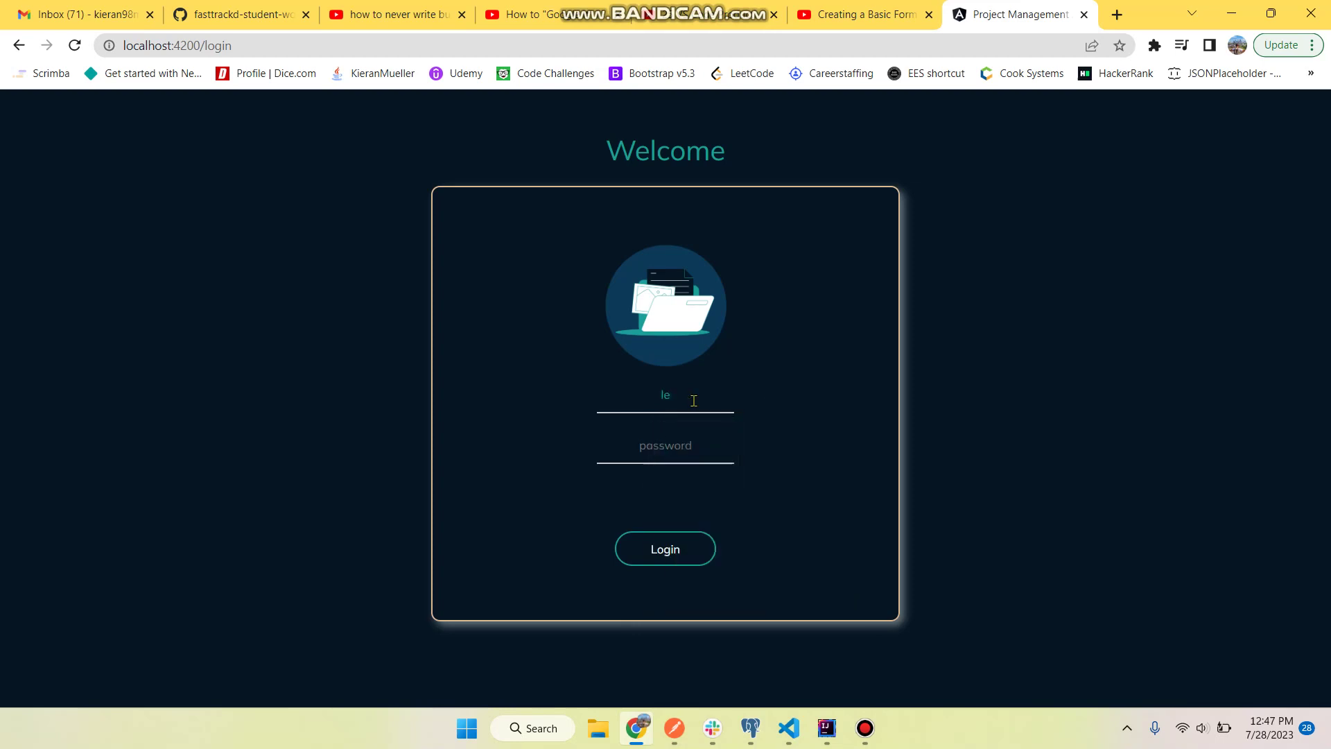
type("••")
key("Return")
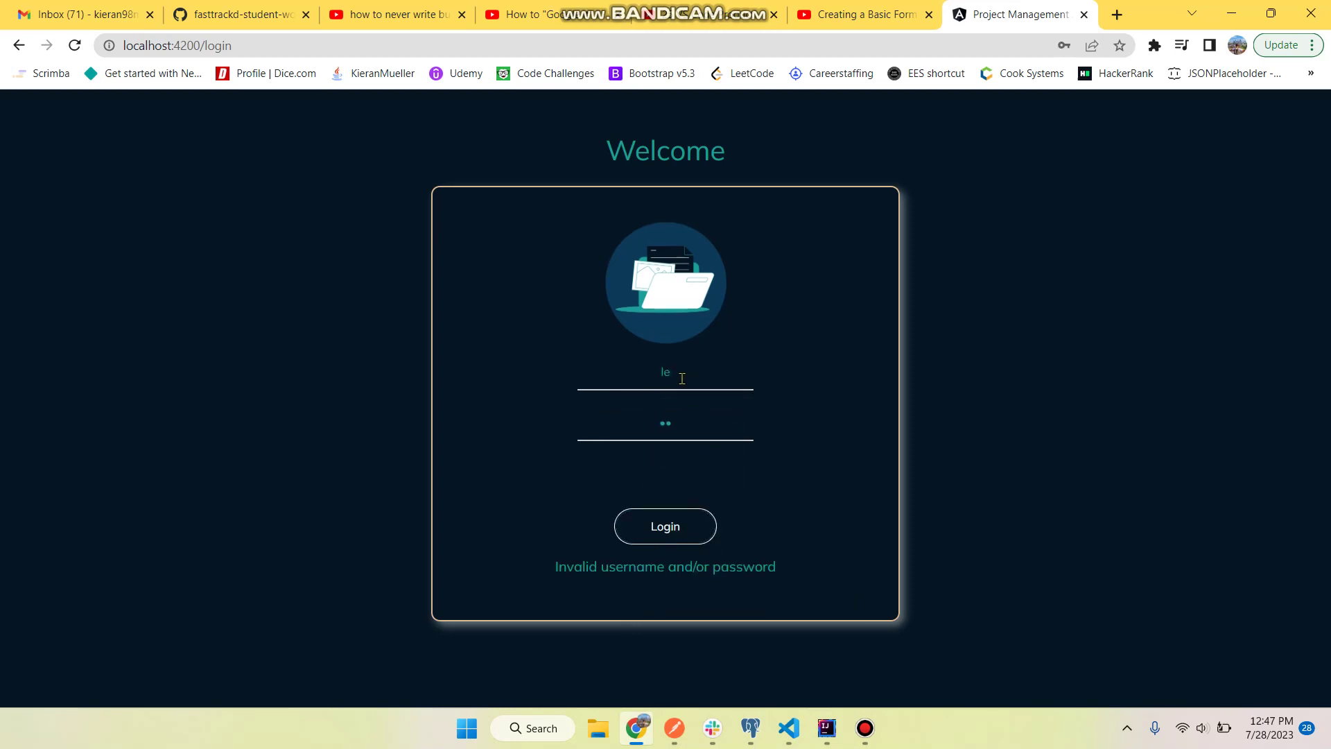
- Clear both the username and password fields of the login form
double_click(682, 379)
key("BackSpace")
double_click(677, 425)
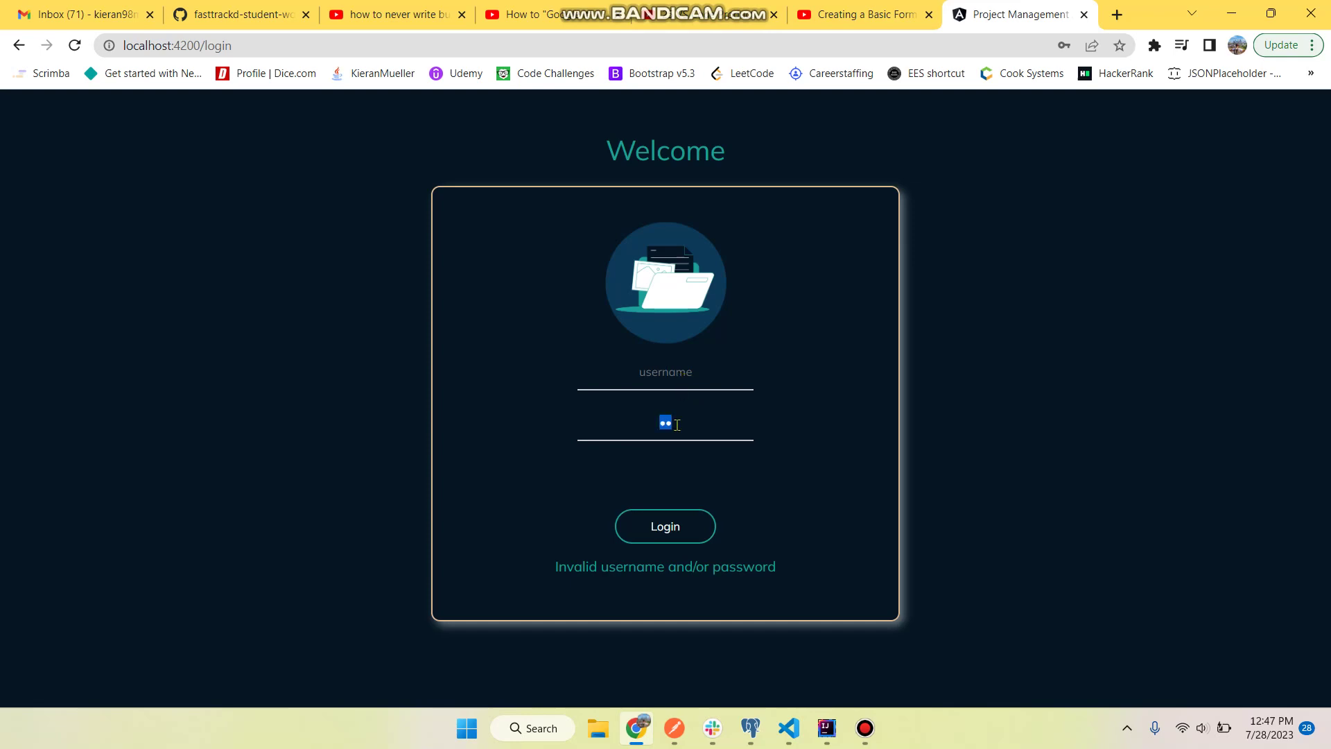
key("BackSpace")
- In pgAdmin, open View/Edit Data > All Rows for user_table
left_click(748, 729)
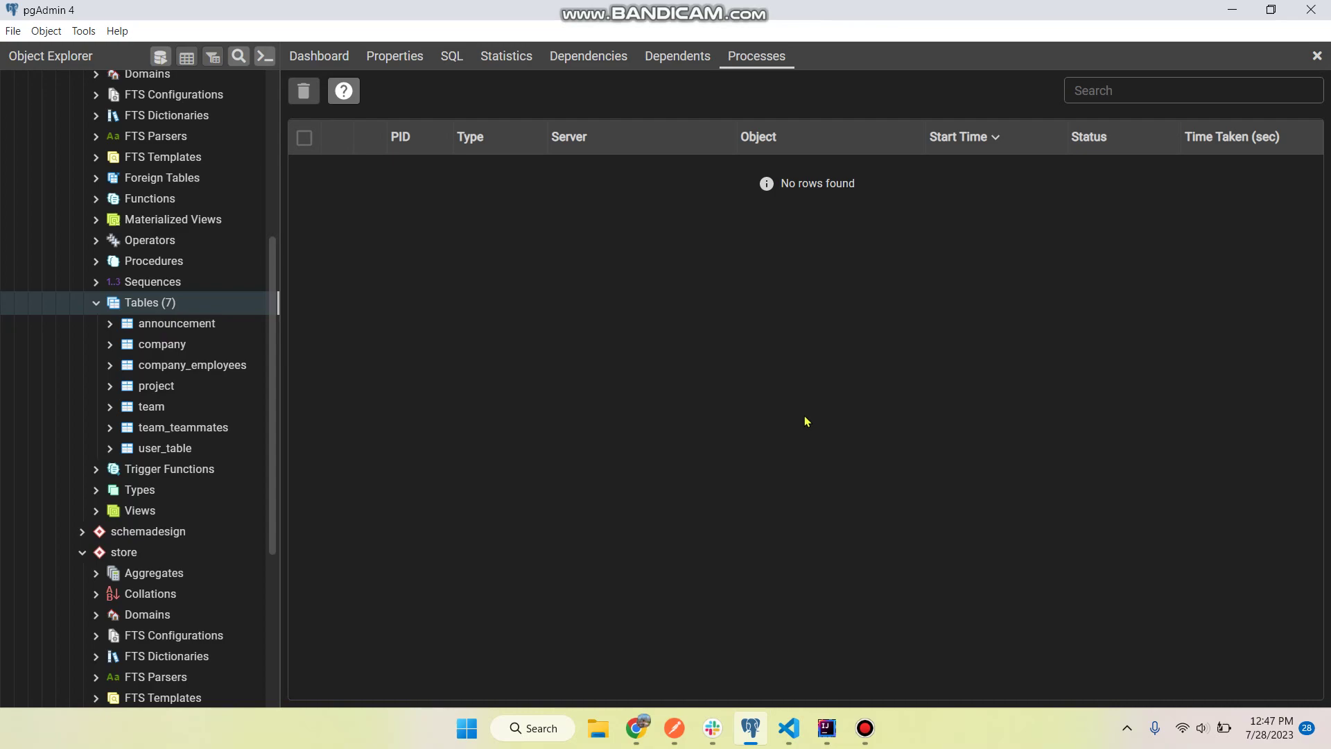
left_click(827, 734)
left_click(826, 734)
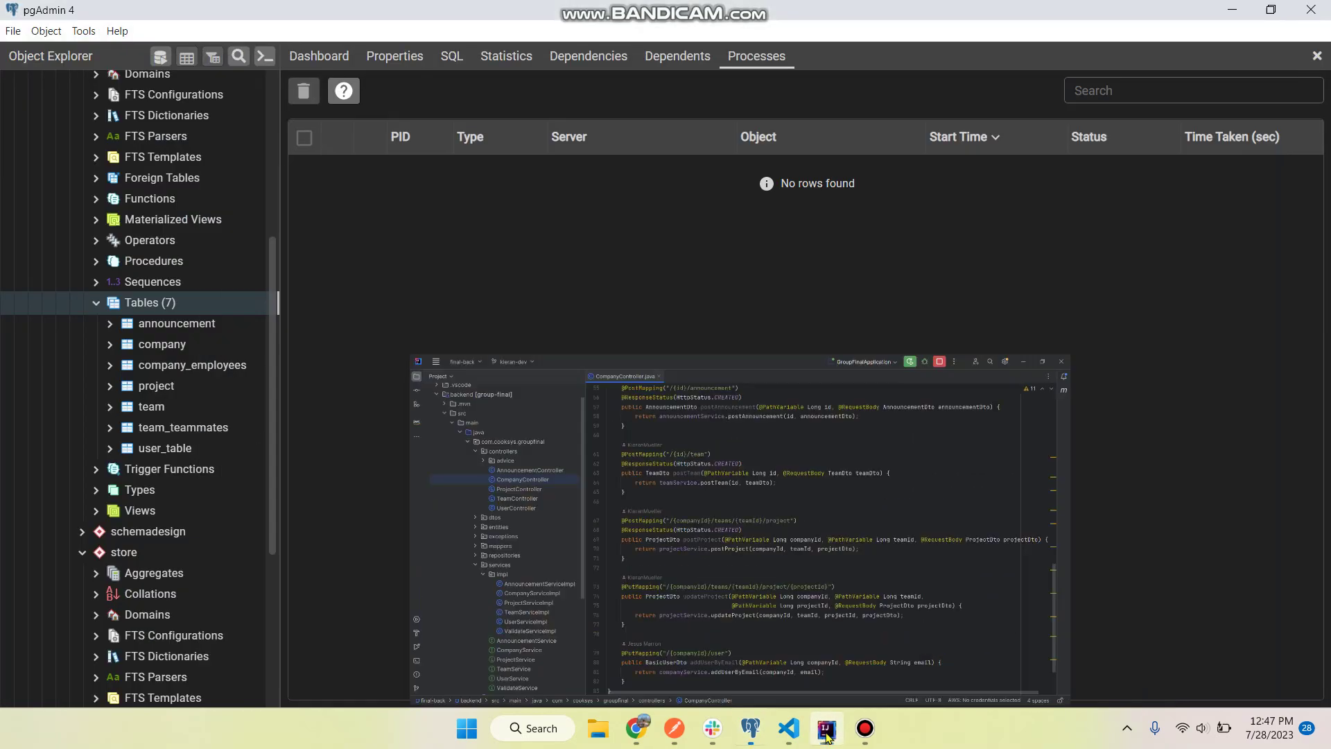
right_click(160, 451)
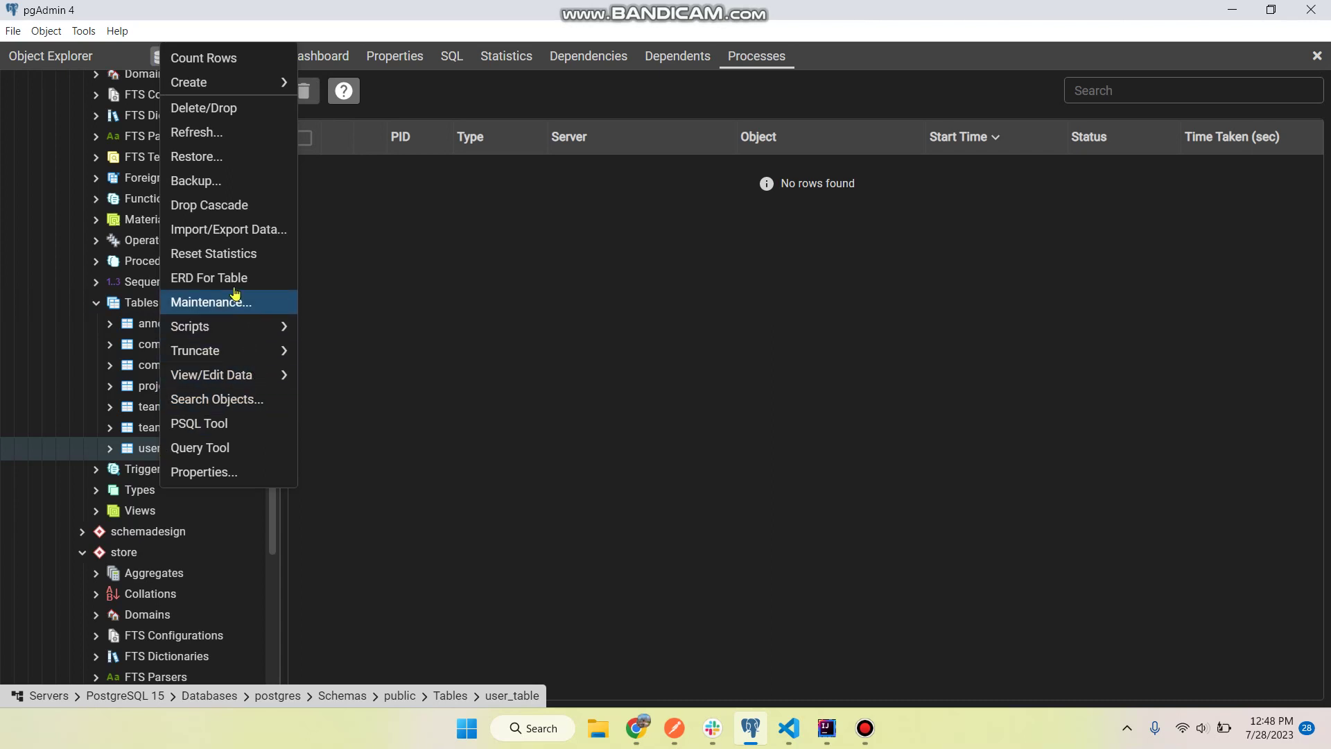
left_click(215, 136)
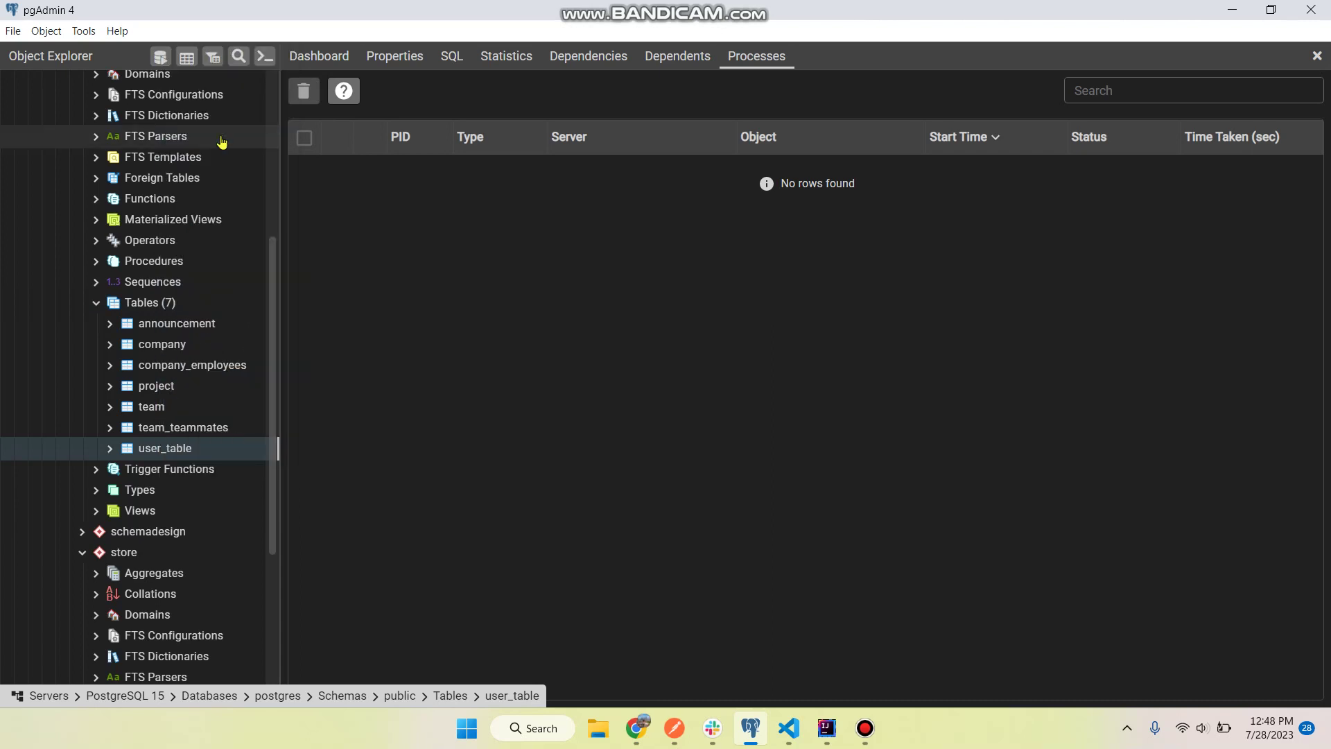
right_click(157, 449)
mouse_move(229, 374)
left_click(326, 375)
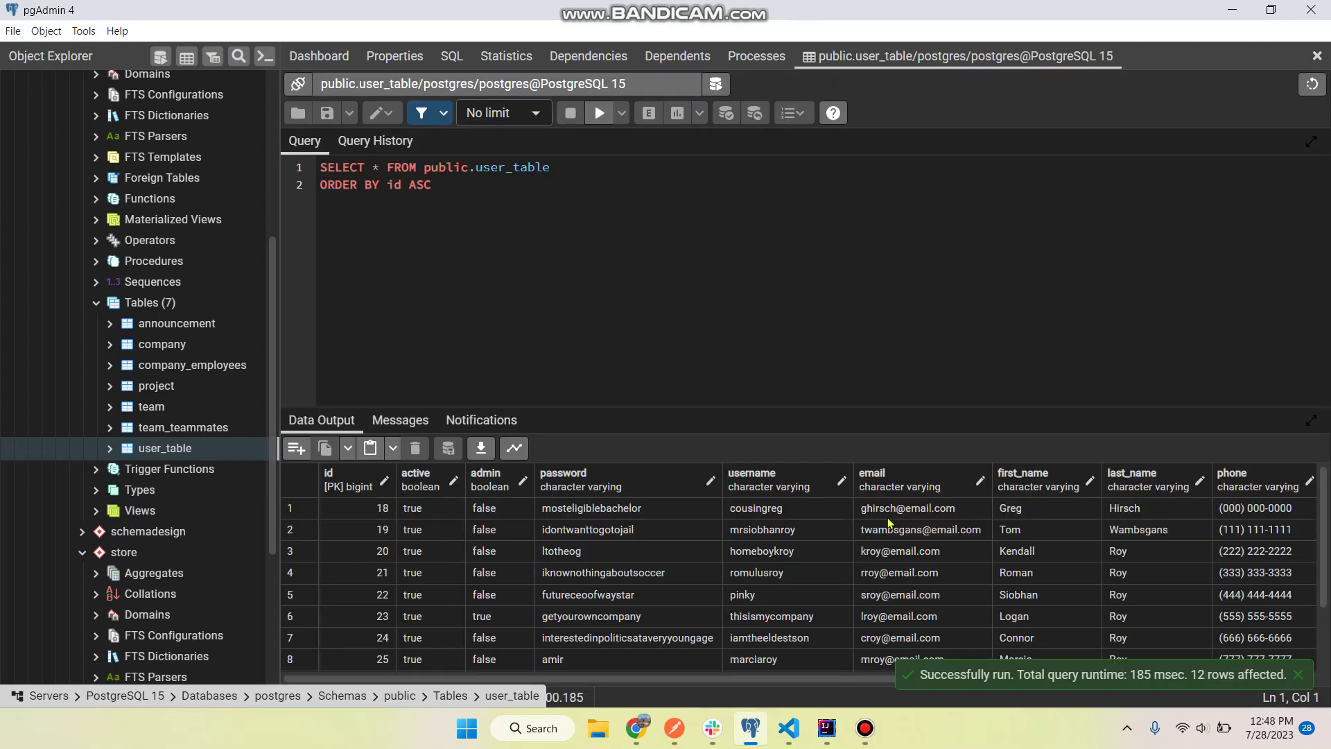
- Scroll through the user_table rows and cancel an accidental username cell edit
scroll(891, 522, "right", 2)
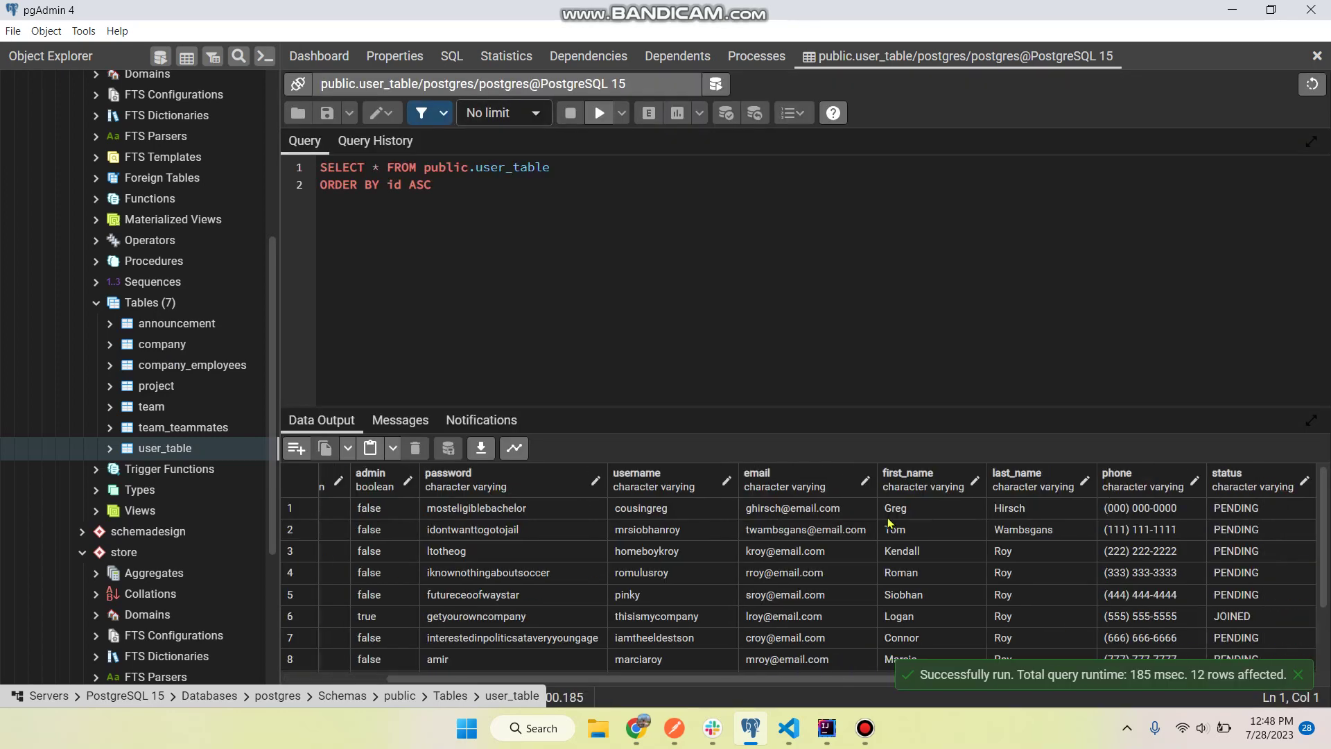
scroll(890, 522, "left", 2)
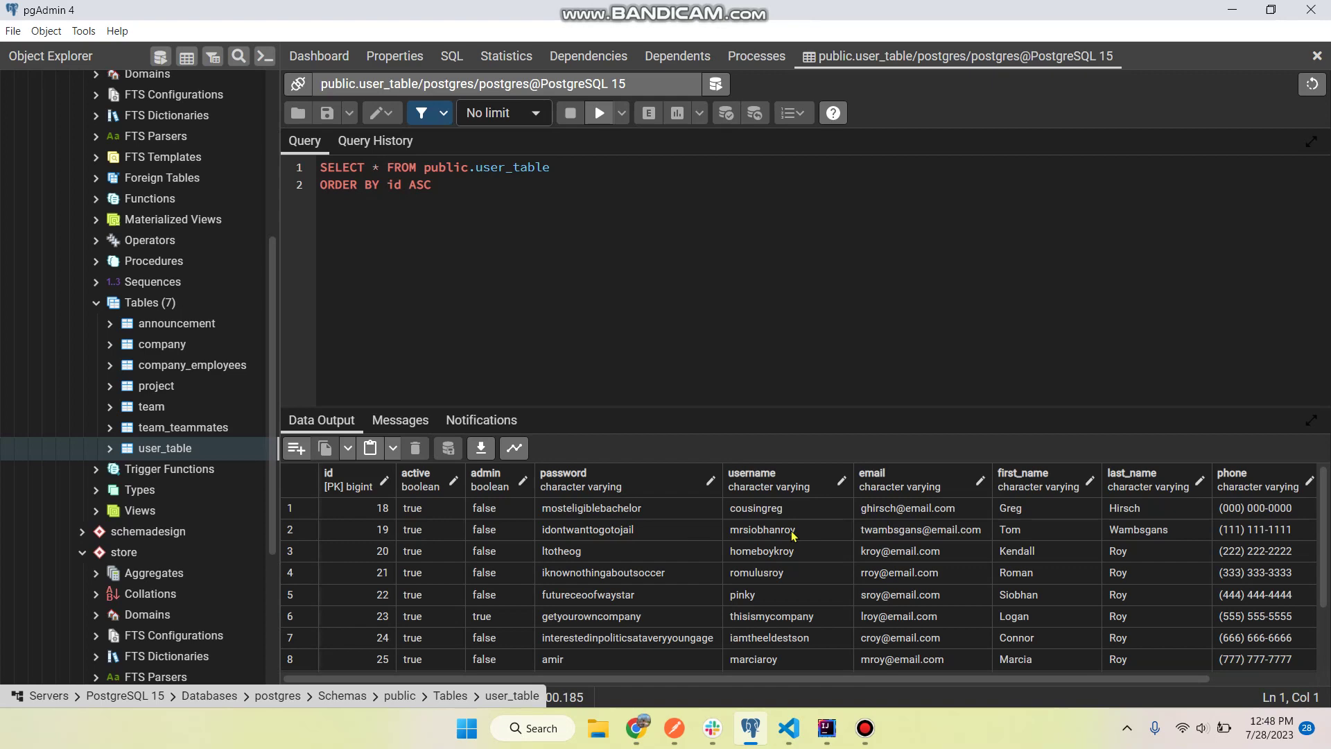
scroll(843, 576, "down", 2)
scroll(843, 576, "up", 2)
scroll(843, 576, "down", 2)
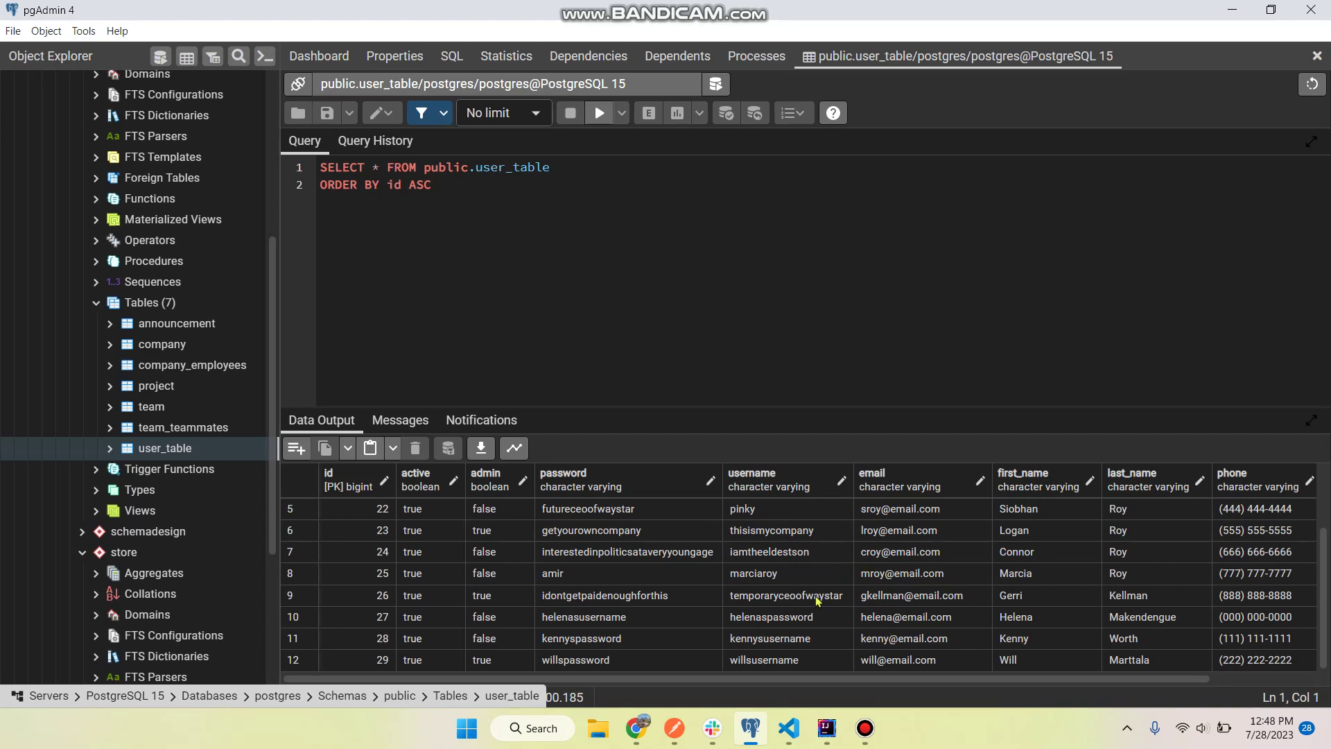
scroll(875, 580, "up", 2)
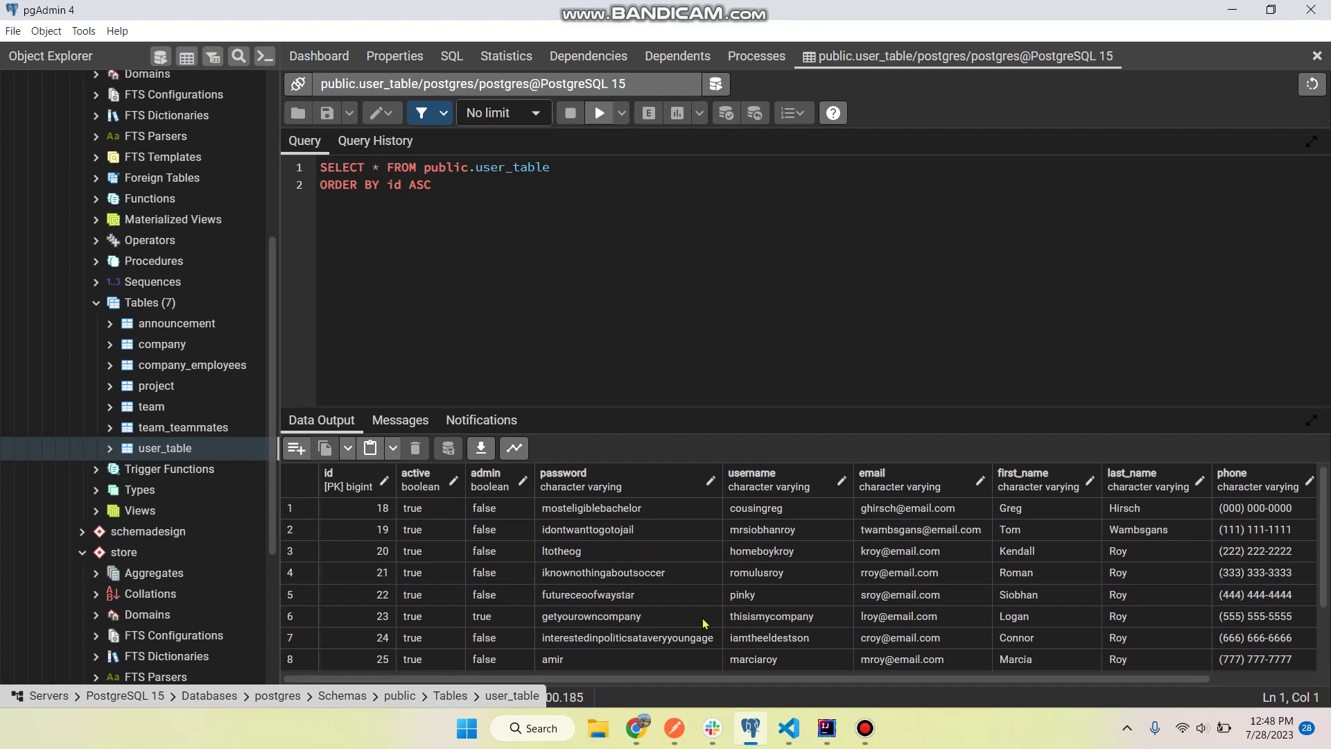
double_click(742, 618)
key("Escape")
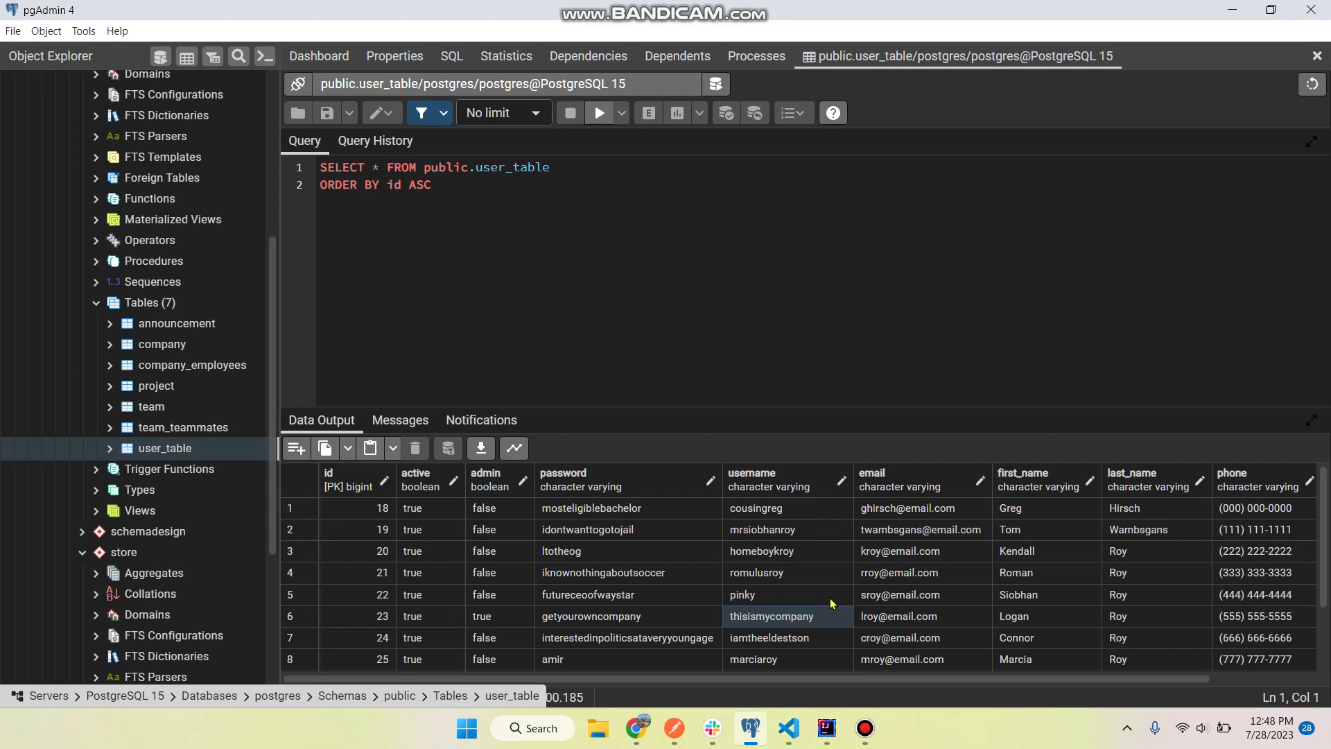
- Log in with the saved admin username from autofill and its password
left_click(636, 728)
left_click(667, 374)
type("this")
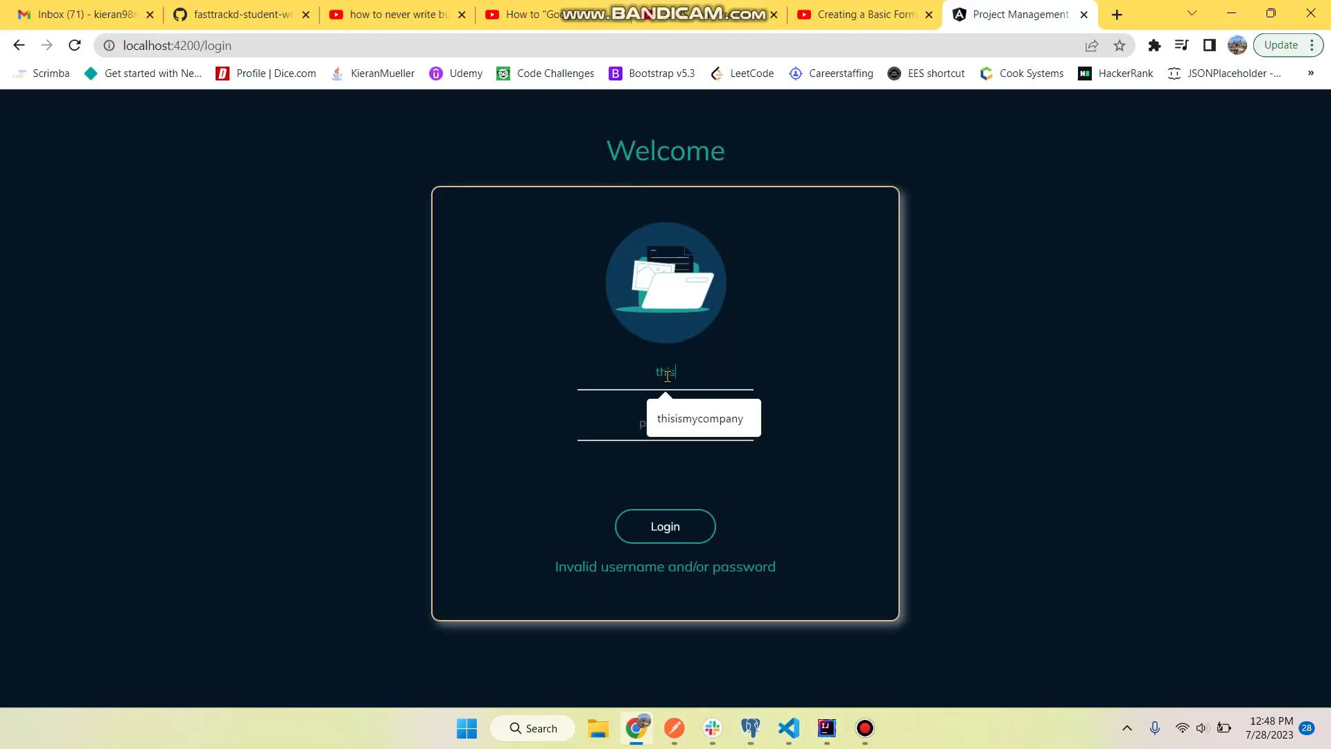
key("Down")
key("Return")
type("password1234")
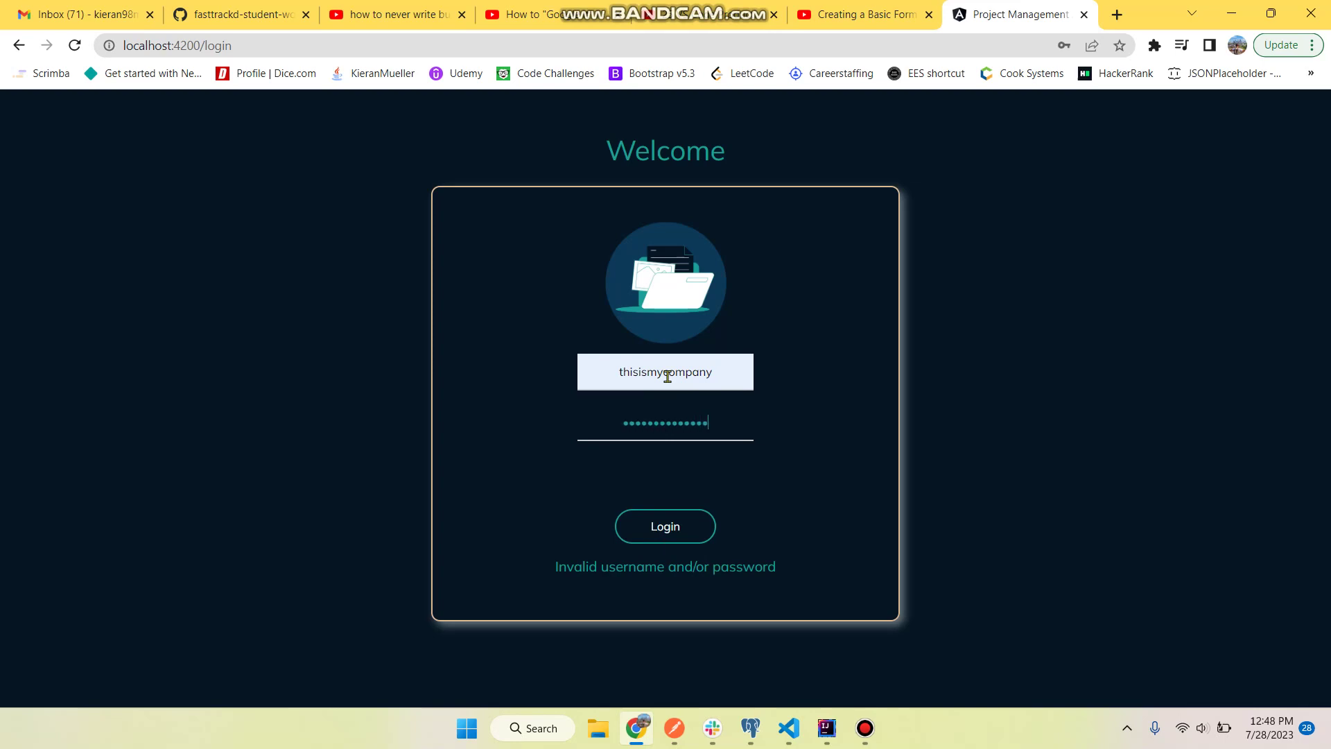
key("Return")
- Select waystar|ROYCO from the company dropdown and enter its workspace
left_click(688, 396)
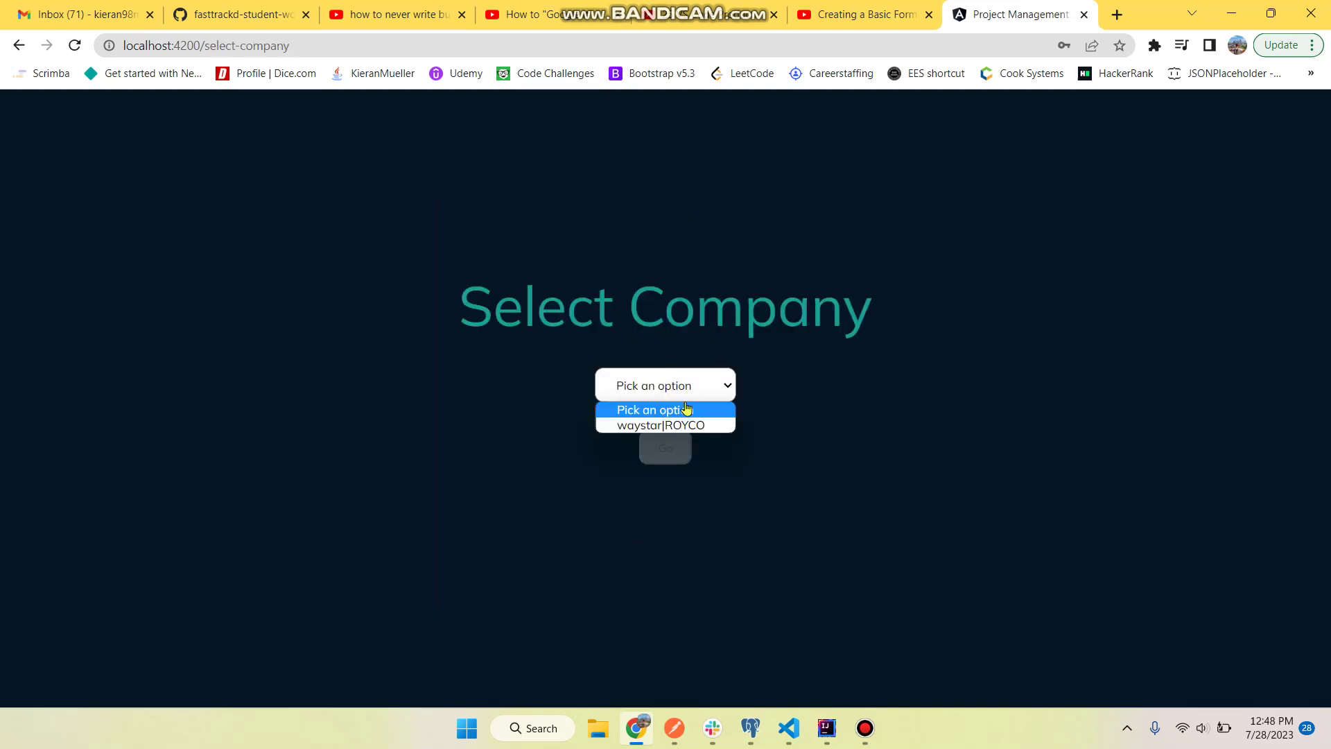
left_click(676, 425)
left_click(734, 393)
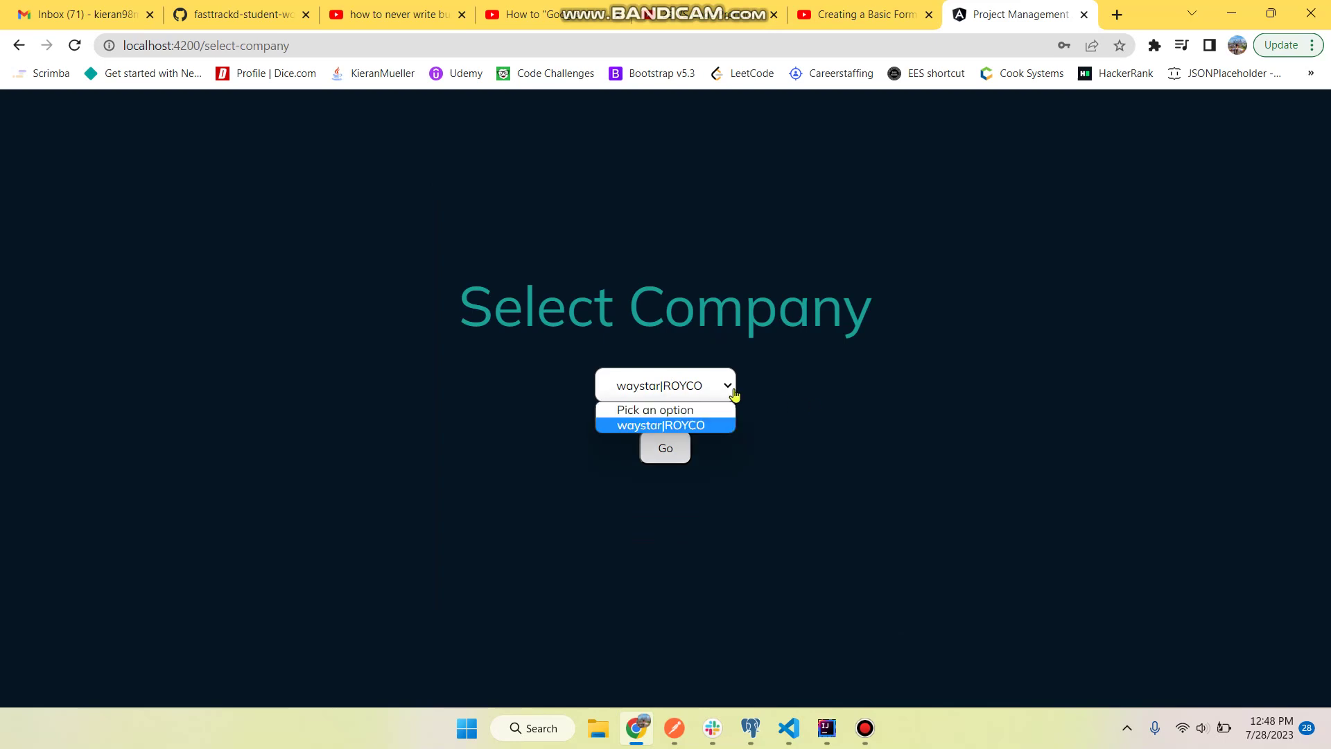
left_click(782, 424)
left_click(663, 449)
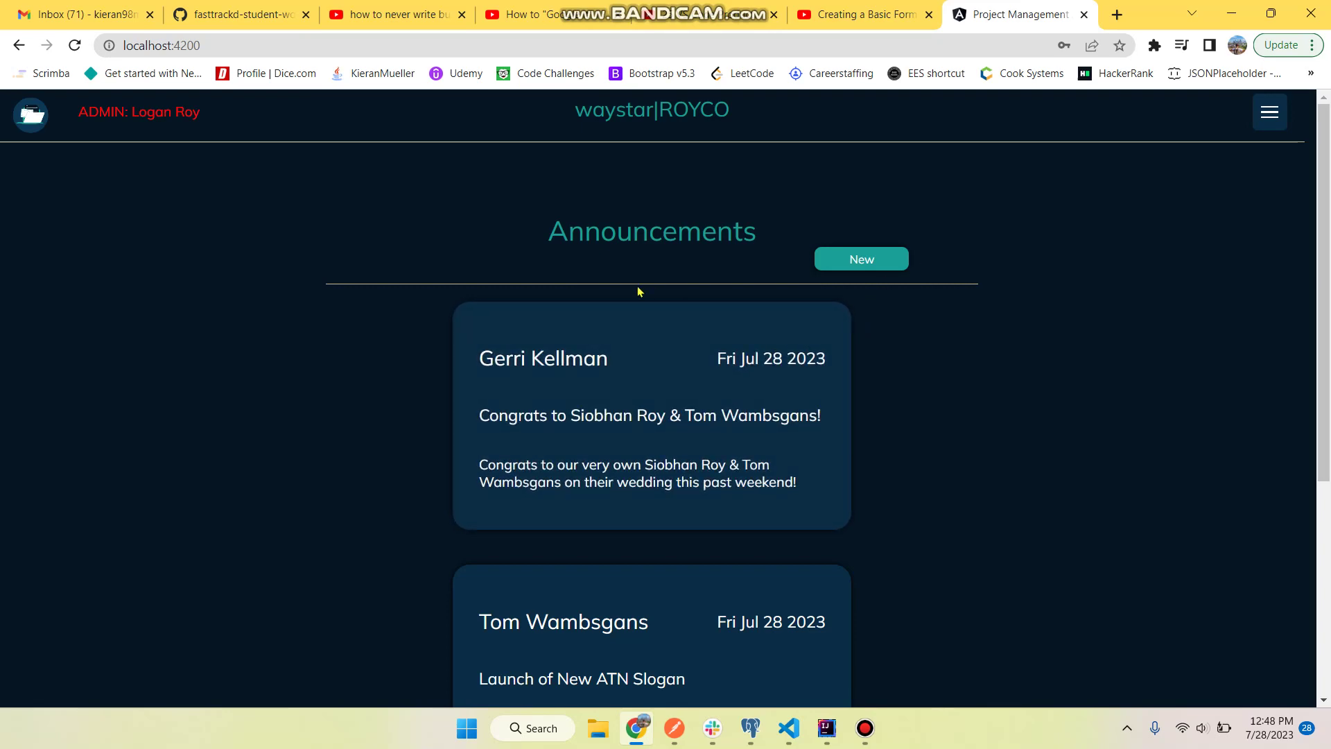
- Look over the waystar|ROYCO Announcements page and its logged-in admin label
left_click_drag(80, 112, 233, 113)
left_click(258, 108)
scroll(862, 475, "down", 3)
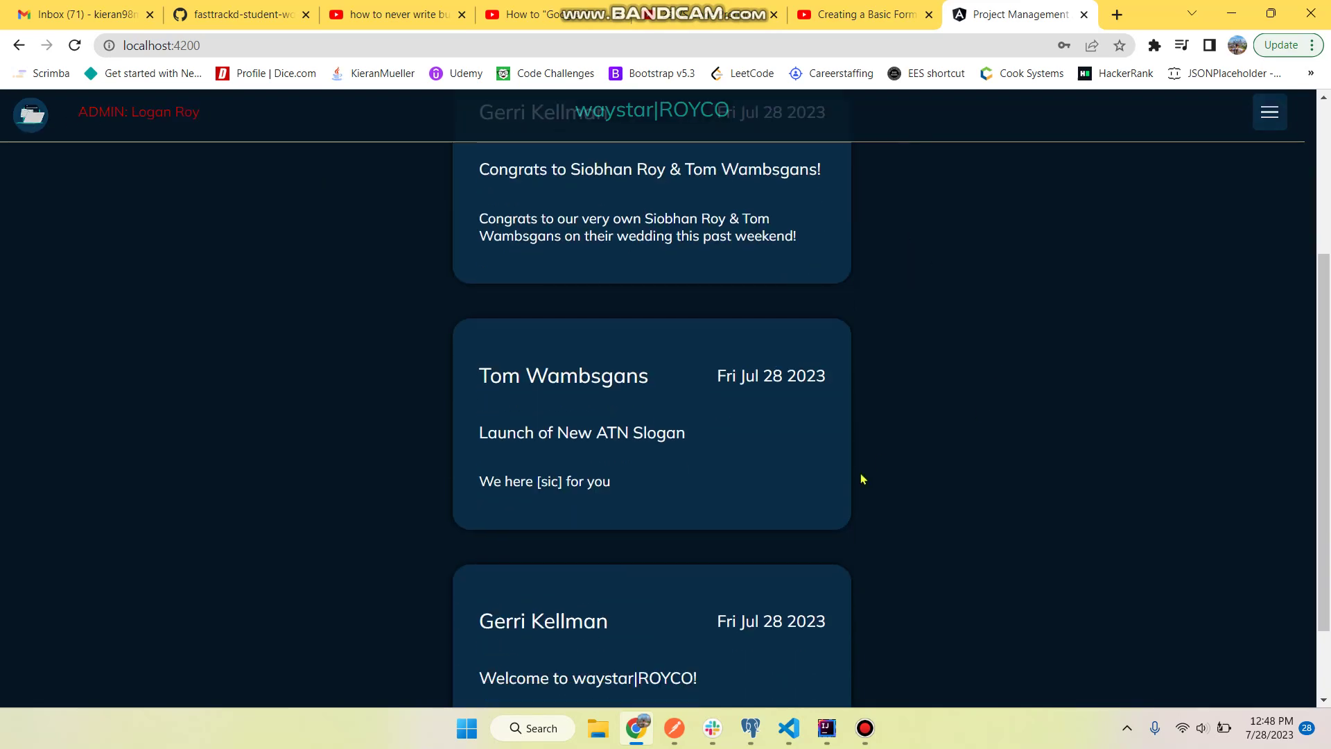
scroll(837, 420, "down", 1)
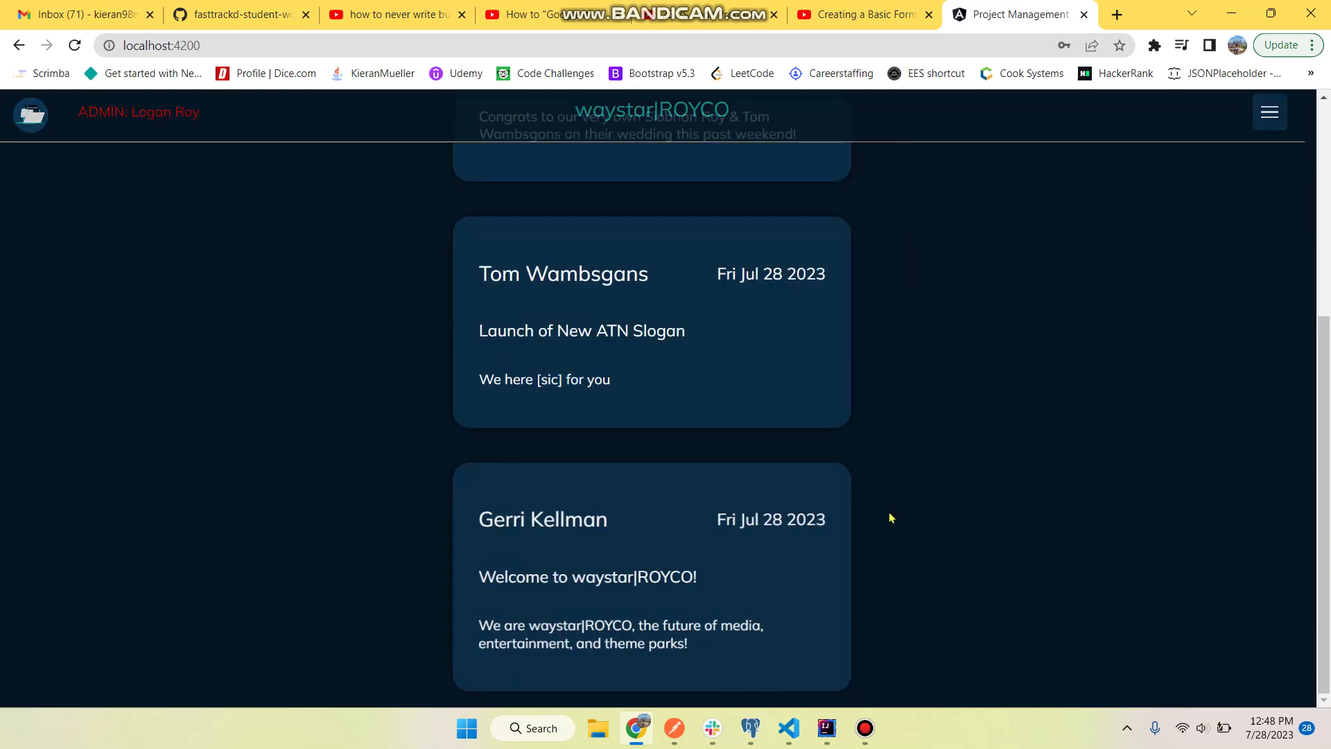
scroll(890, 518, "up", 5)
- Post a new announcement titled 'Test announcement' with a short message and check its card
left_click(901, 259)
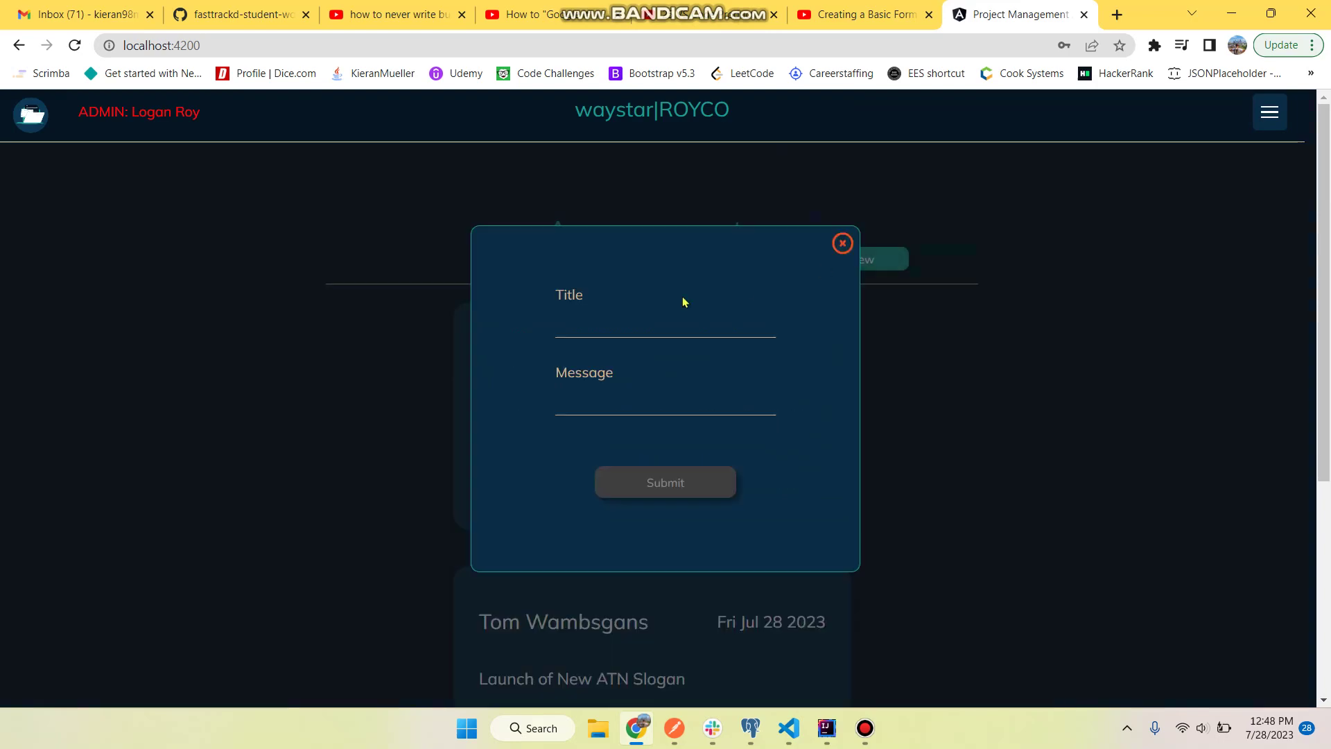
left_click(827, 728)
left_click(827, 728)
type("Test announcement")
type("Logan Roy")
key("Return")
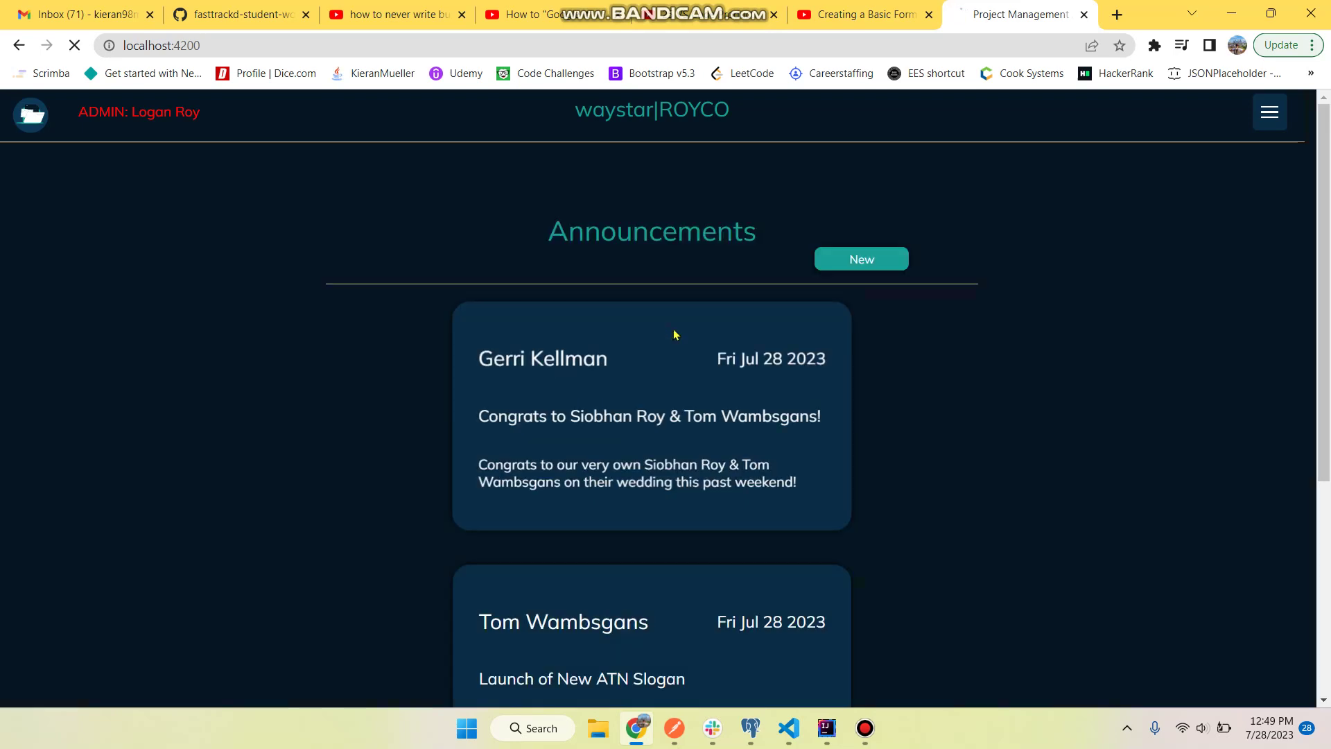
scroll(898, 398, "down", 4)
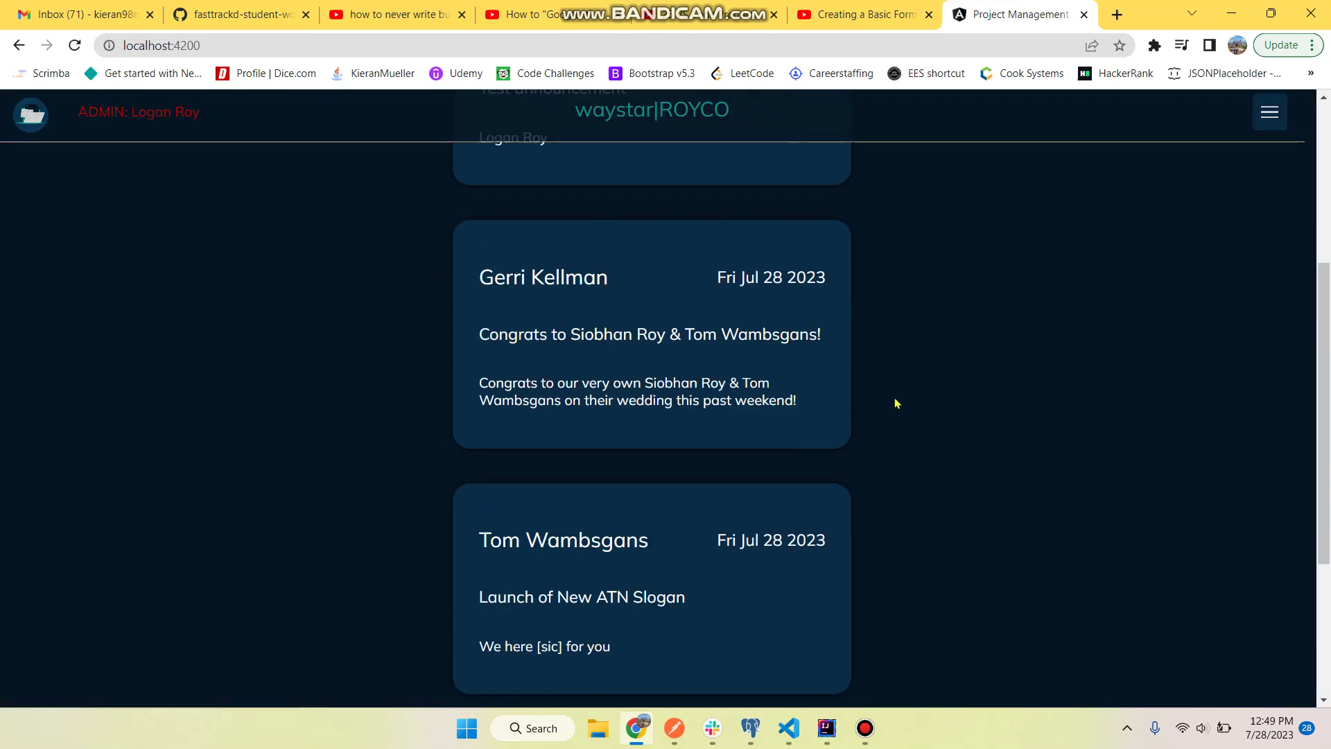
scroll(895, 399, "up", 5)
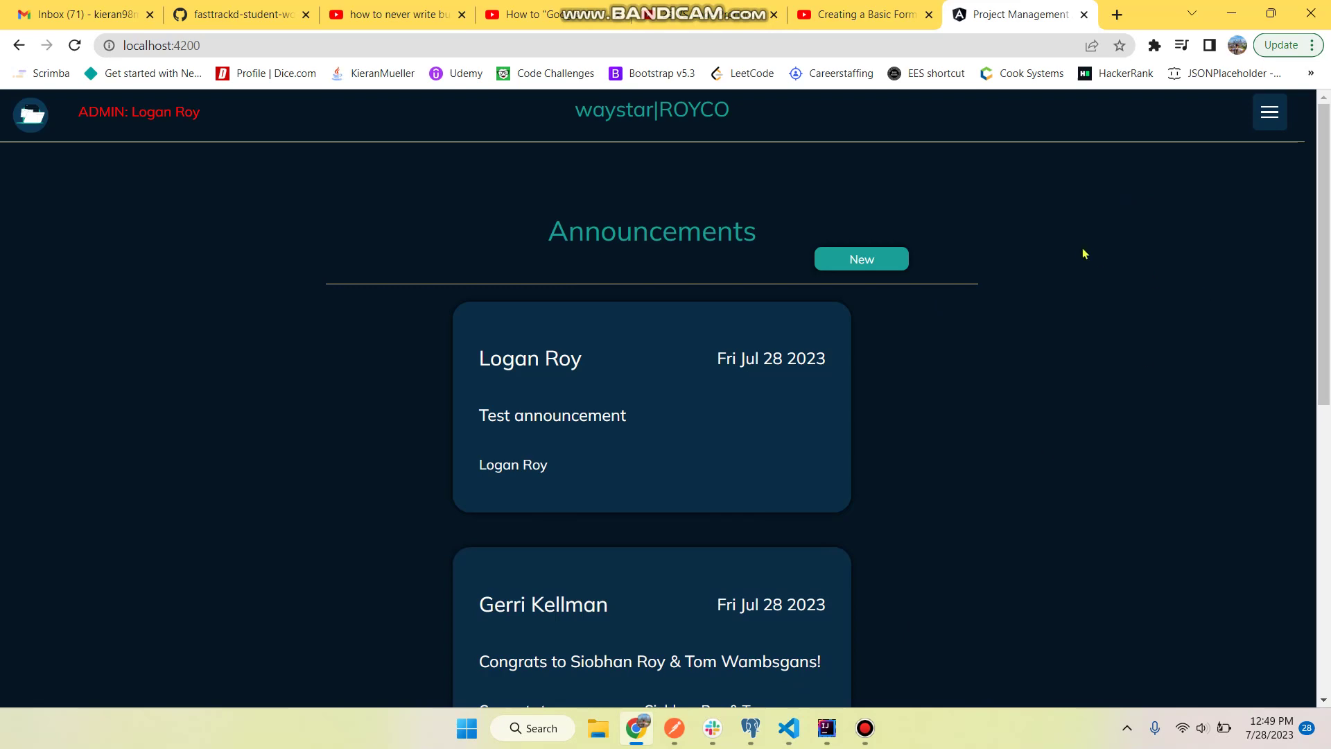
- Go to the Teams page from the site navigation and look over the team cards
left_click(1270, 113)
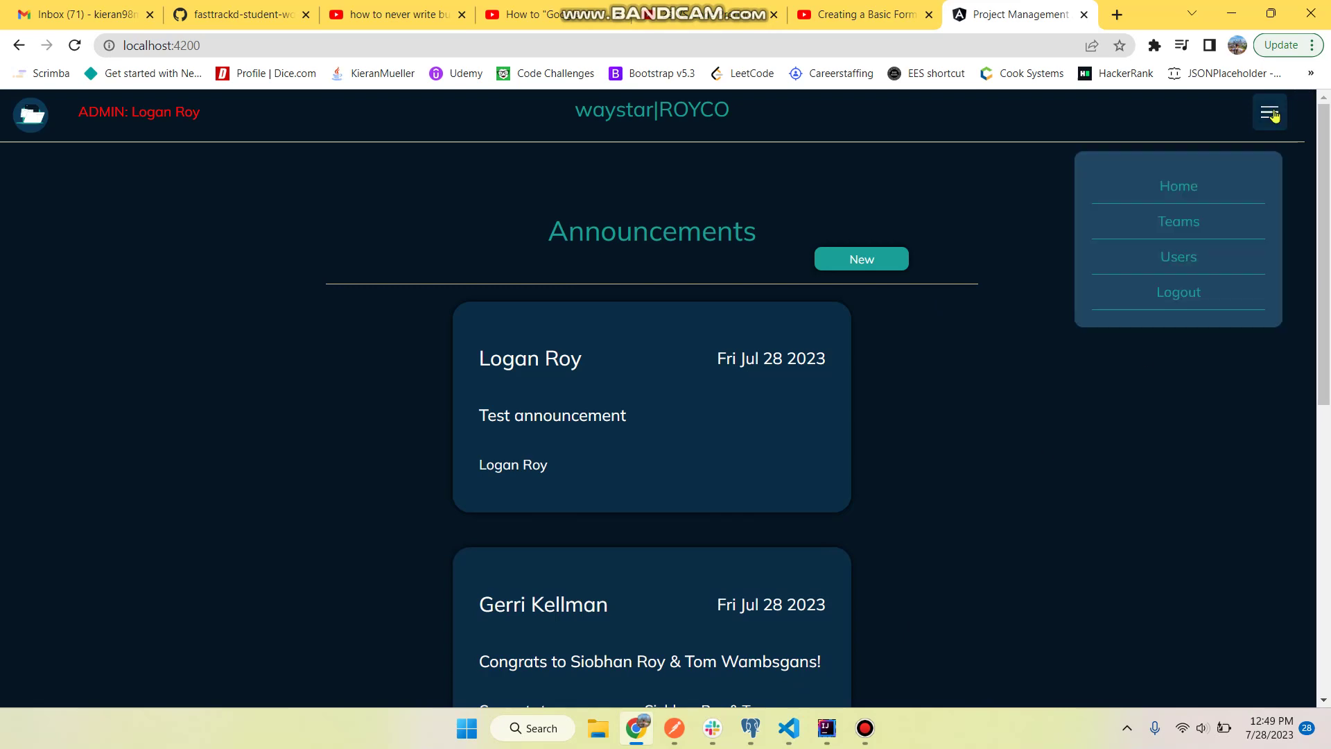
left_click(1171, 219)
scroll(703, 208, "down", 5)
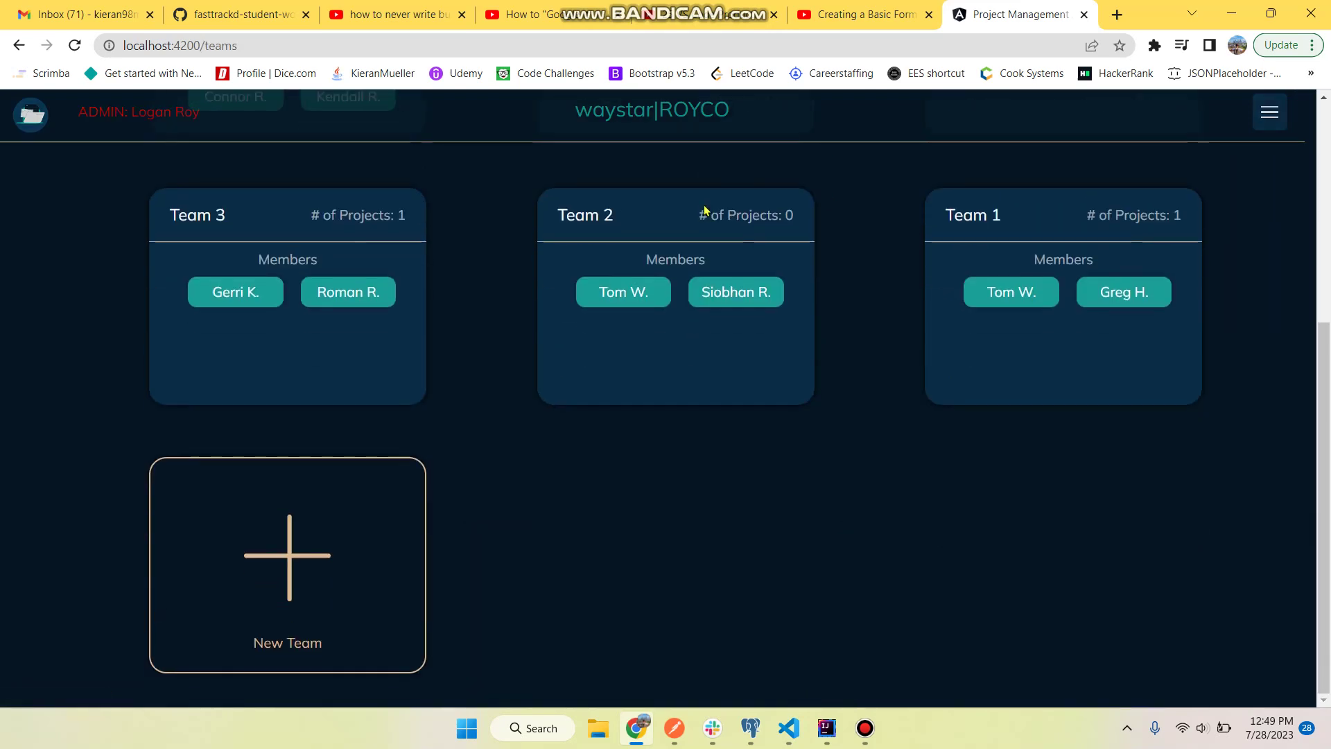
scroll(705, 210, "up", 5)
scroll(704, 210, "down", 3)
scroll(703, 210, "up", 3)
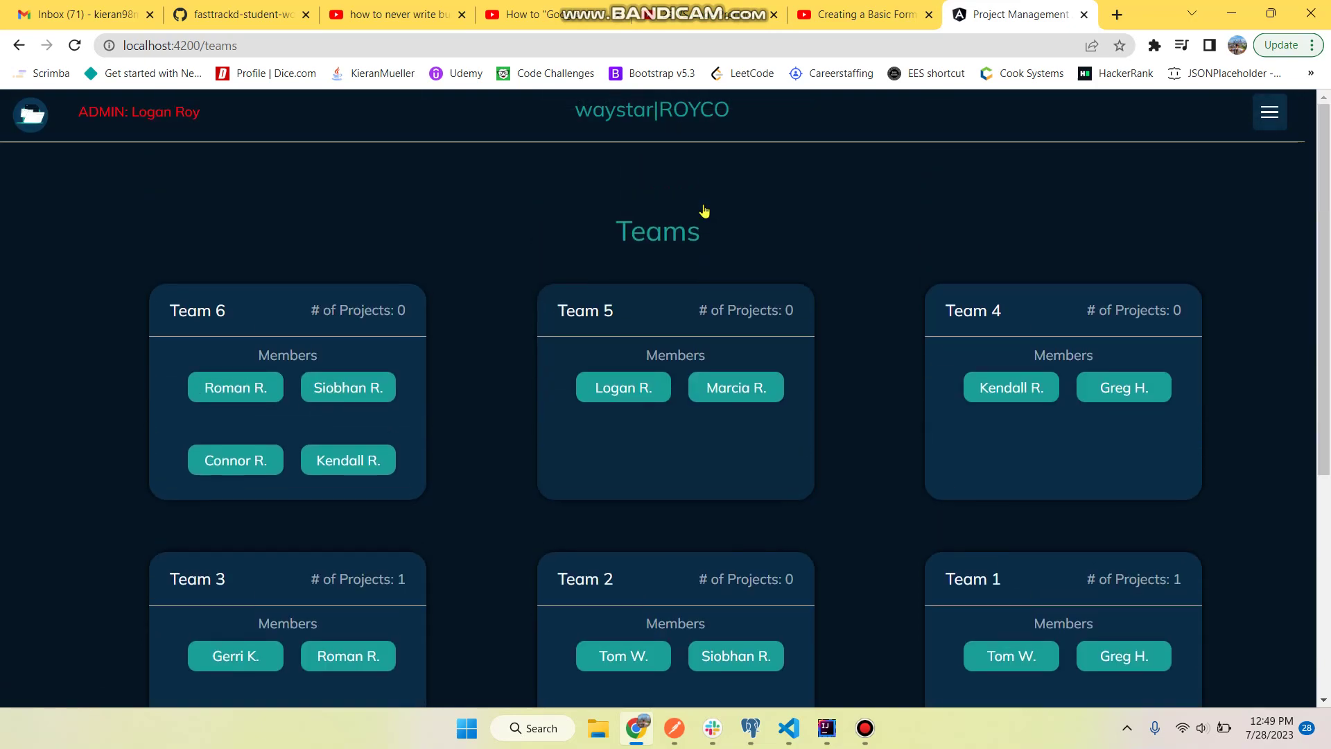
scroll(705, 210, "down", 1)
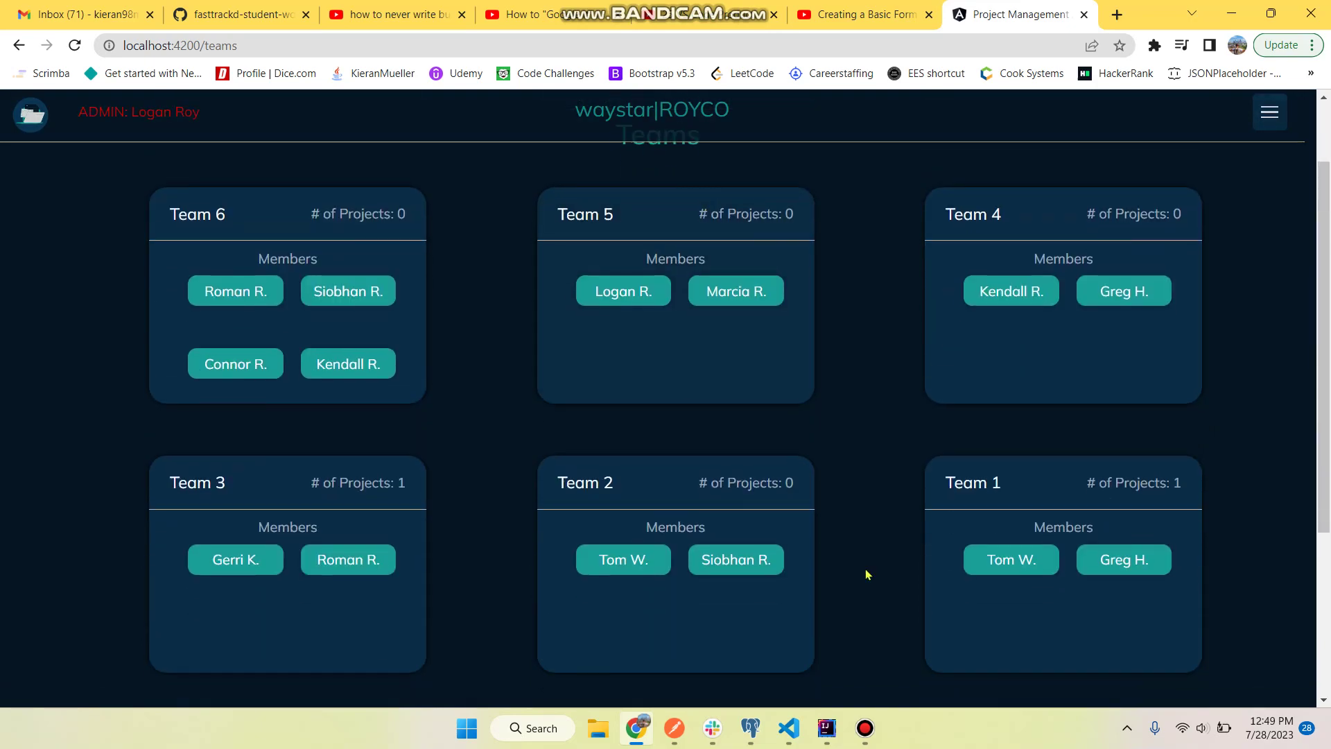
left_click(821, 734)
left_click(821, 735)
- Create project Team6Proj1 with description 'test' on Team 6's projects page
left_click(326, 242)
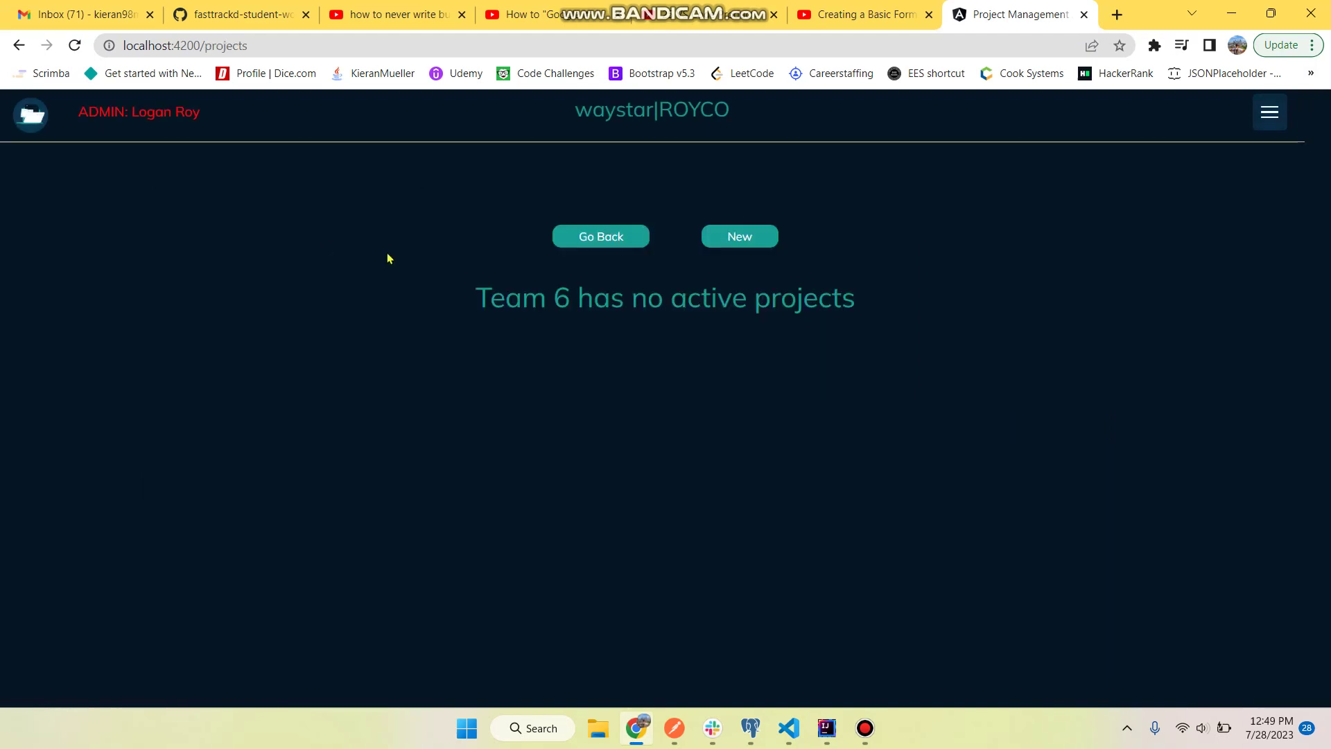
left_click(615, 236)
left_click(321, 367)
left_click(766, 243)
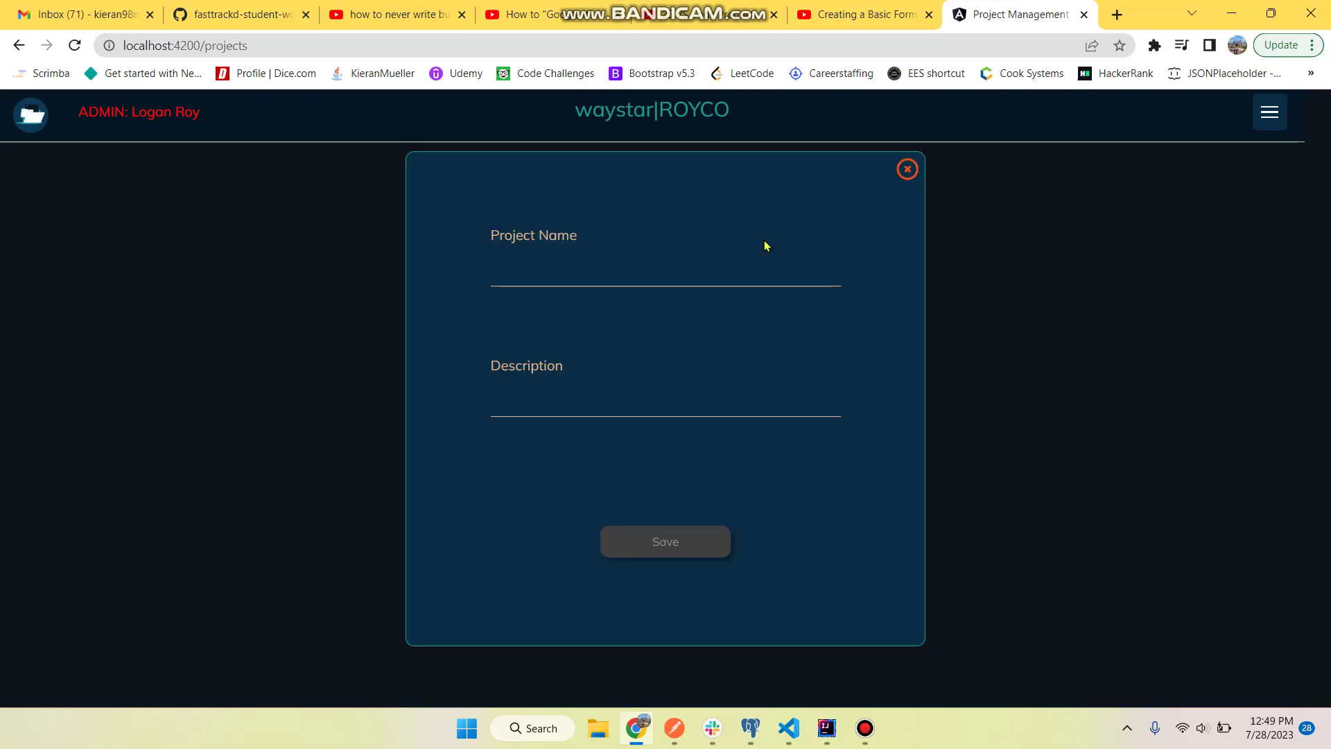
left_click(647, 274)
type("Te")
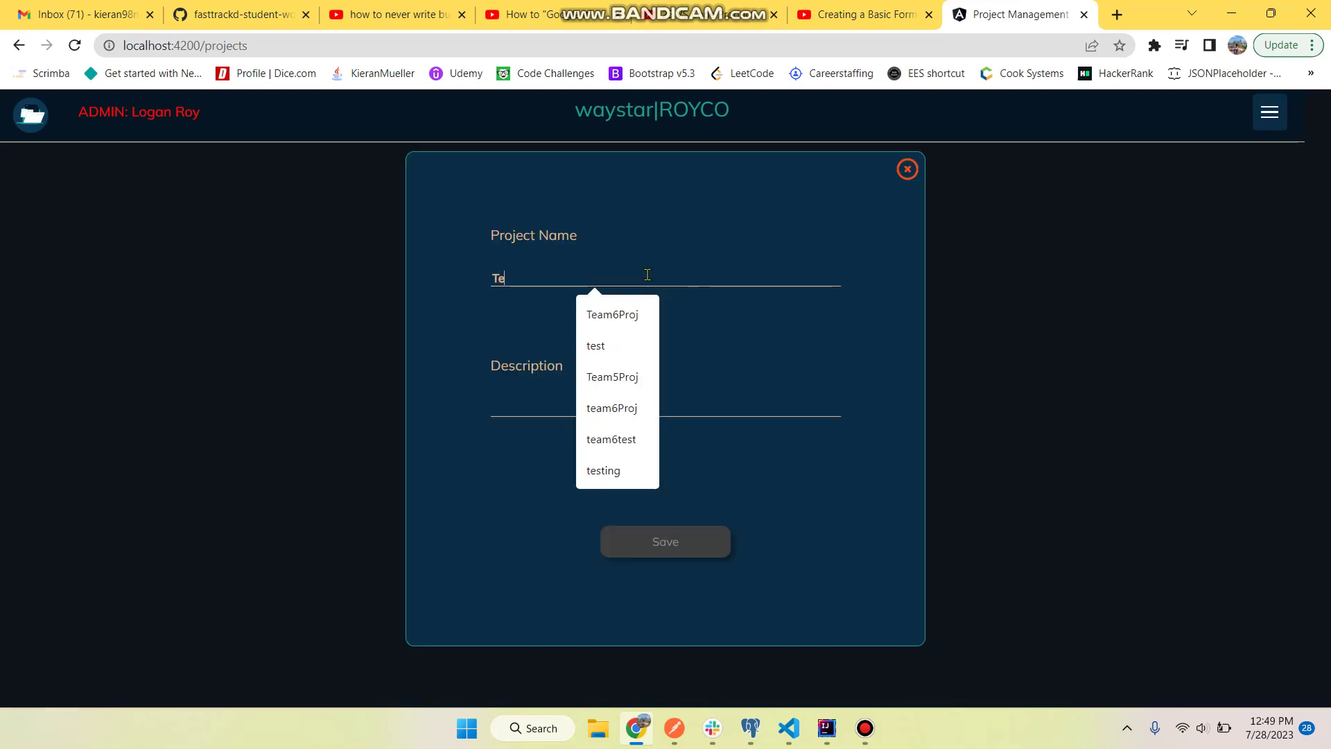
type("am6Proj1")
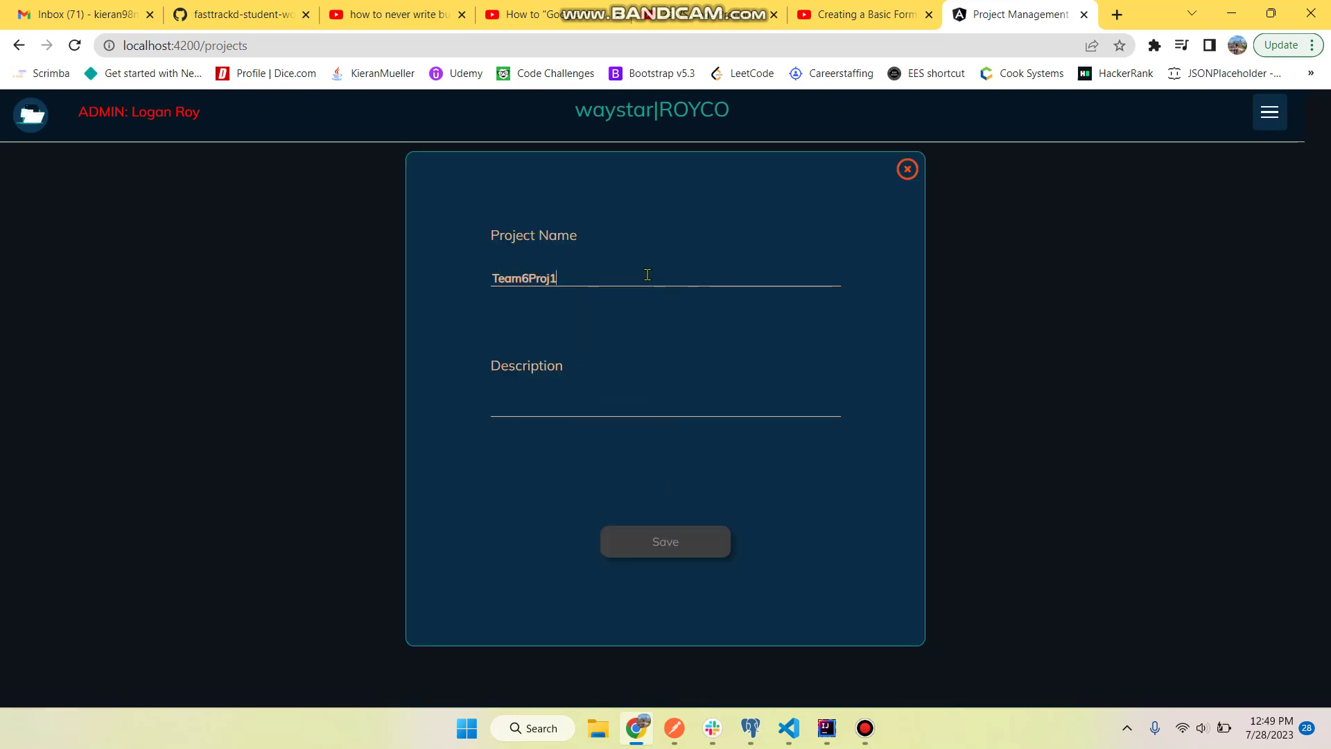
key("Tab")
type("test")
key("Return")
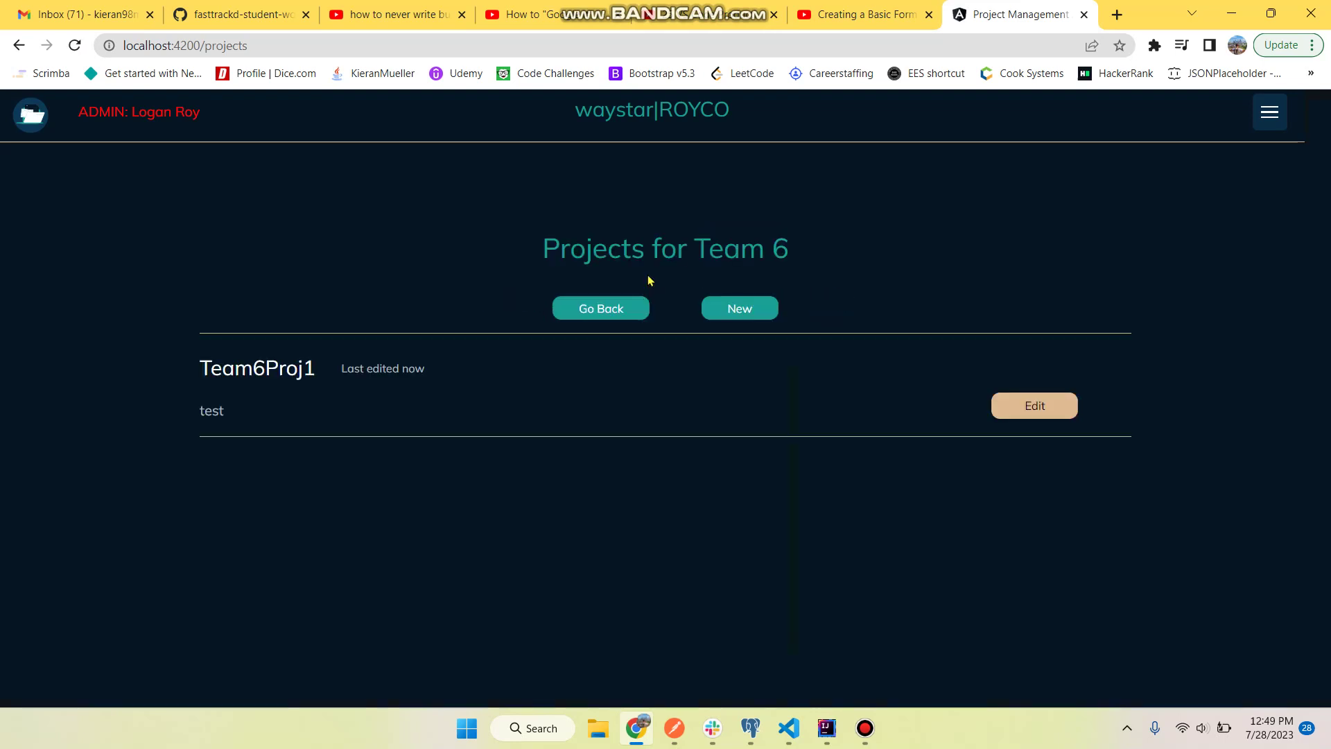
- Edit Team6Proj1 and change its description to 'test1'
left_click(1031, 405)
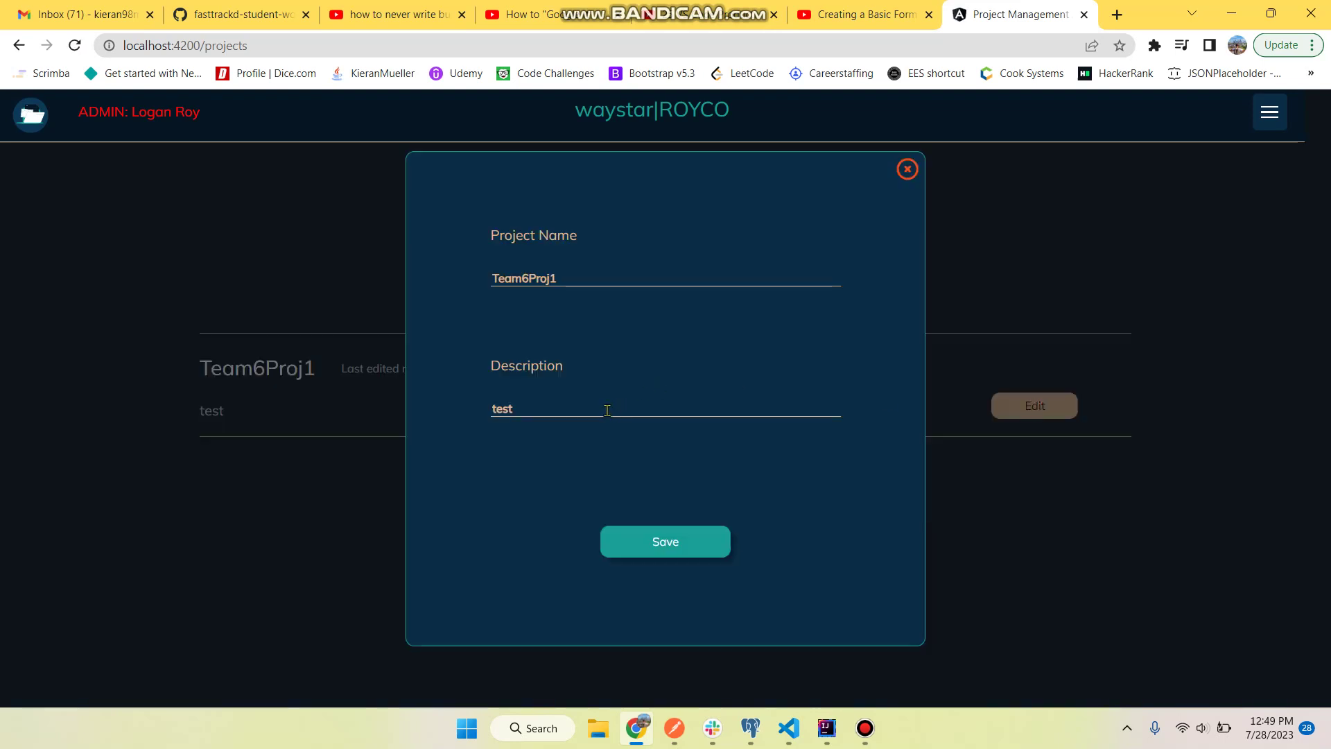
type("1")
key("Return")
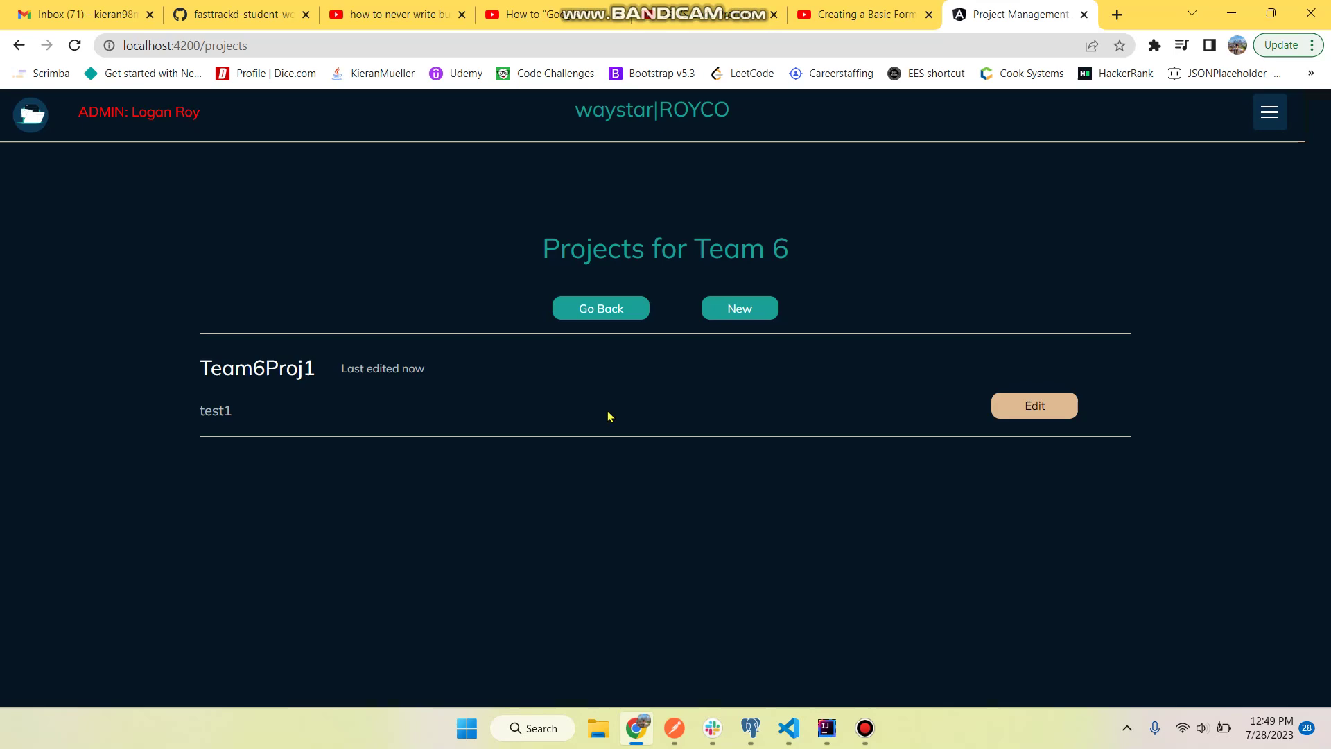
- In pgAdmin, close the user_table results and refresh the Tables list
left_click(751, 728)
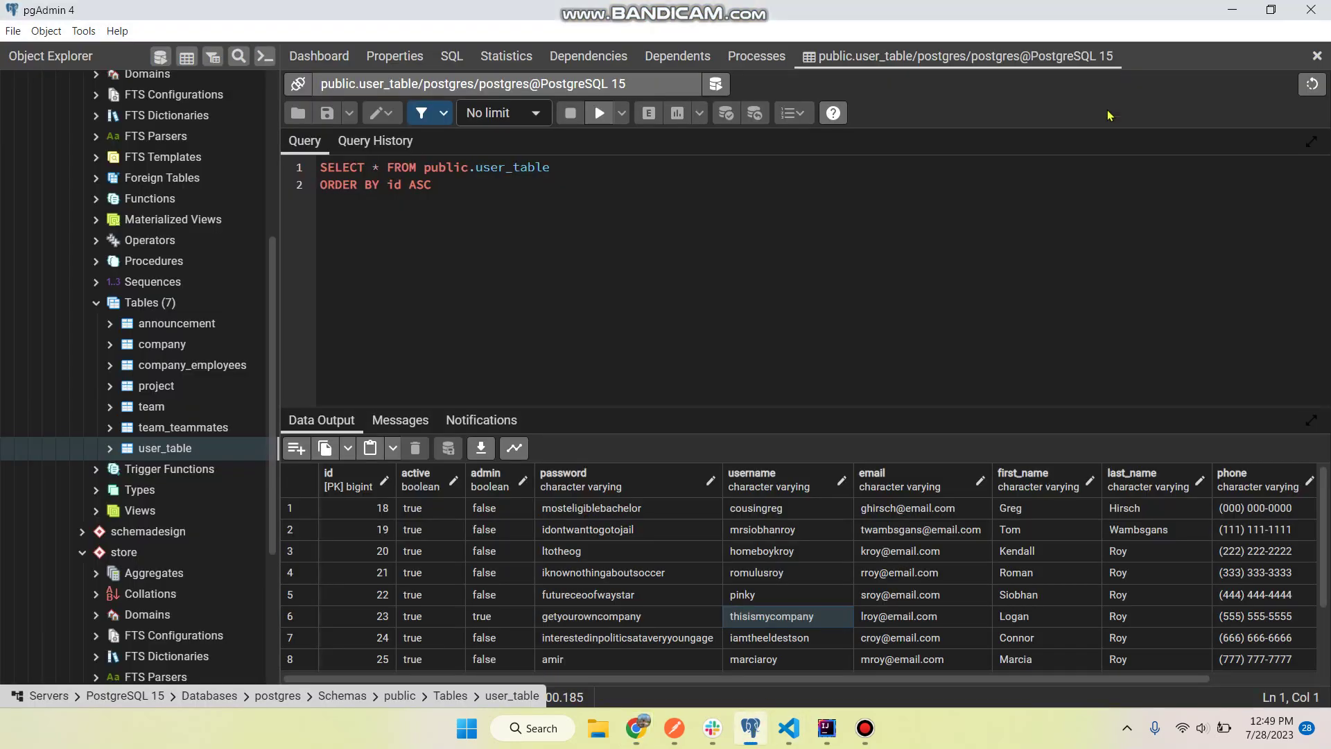
left_click(1317, 55)
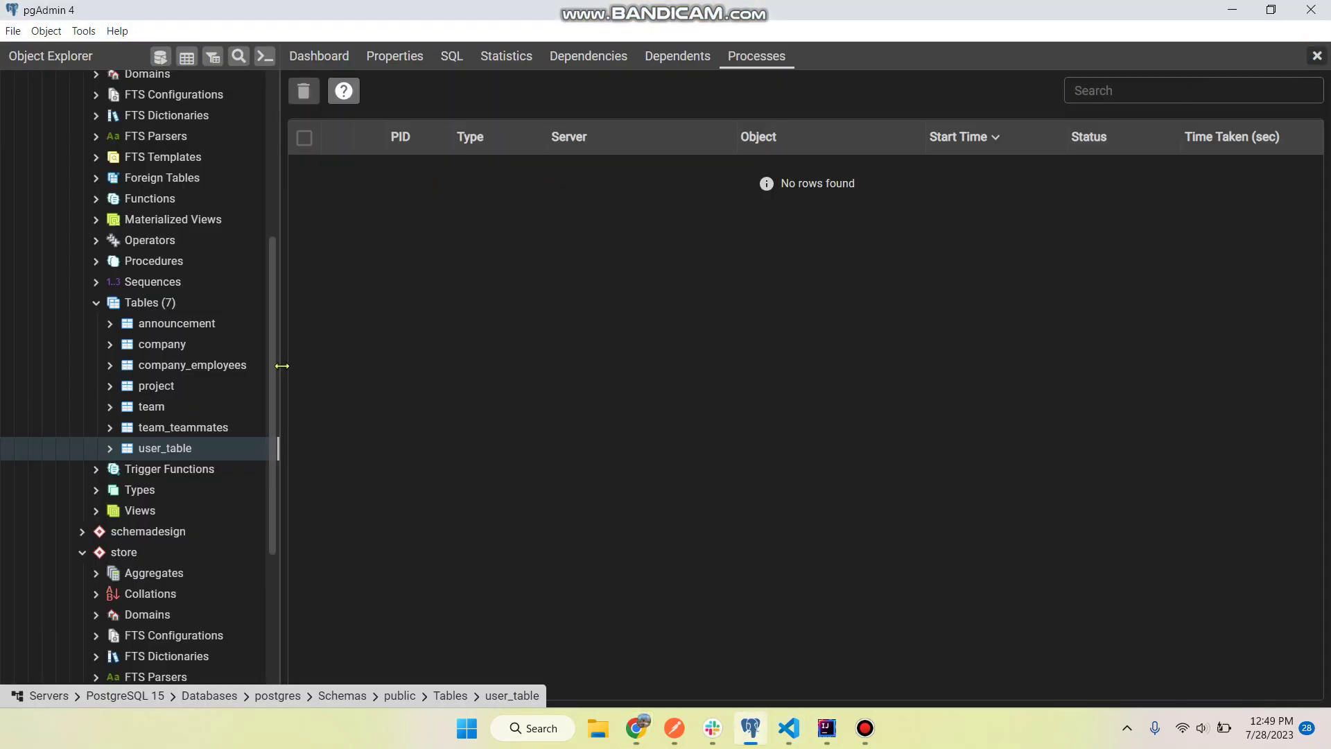
right_click(152, 305)
left_click(189, 340)
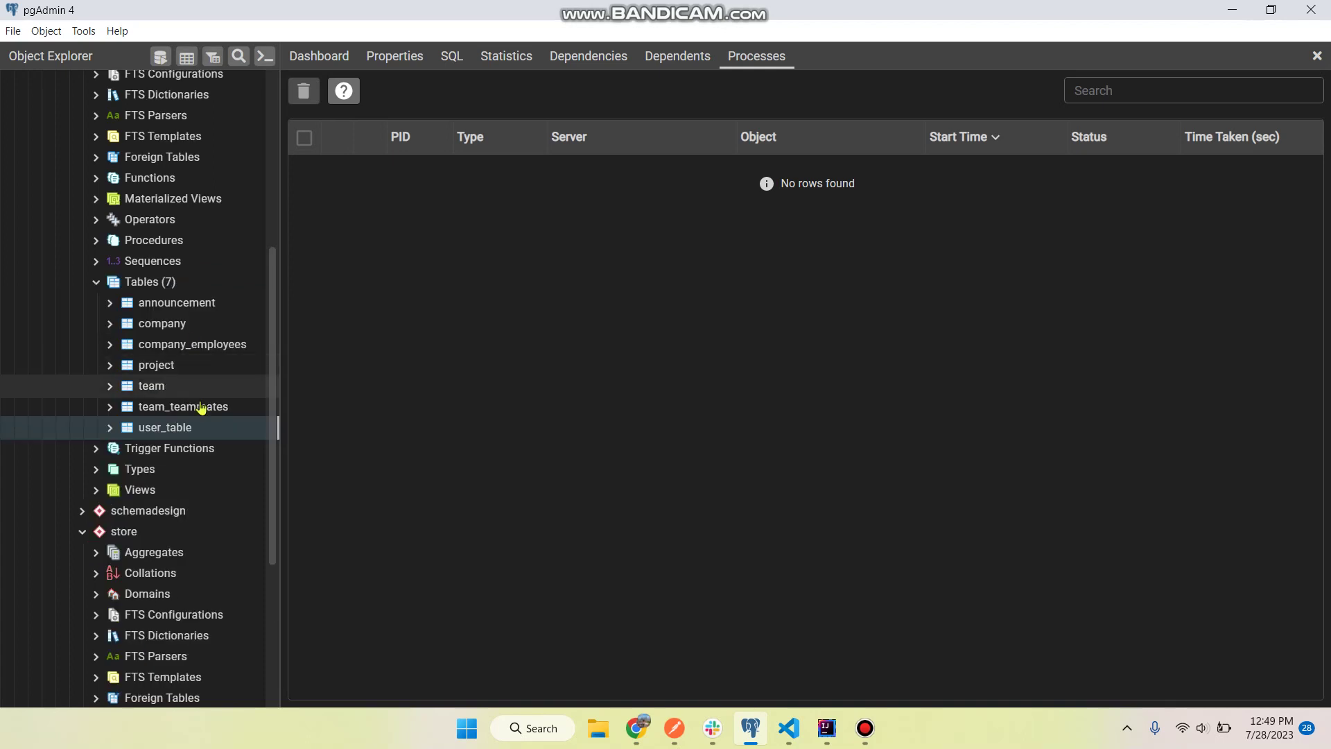
- View all project table rows, confirming Team6Proj1 with description test1 and team_id 16
right_click(179, 366)
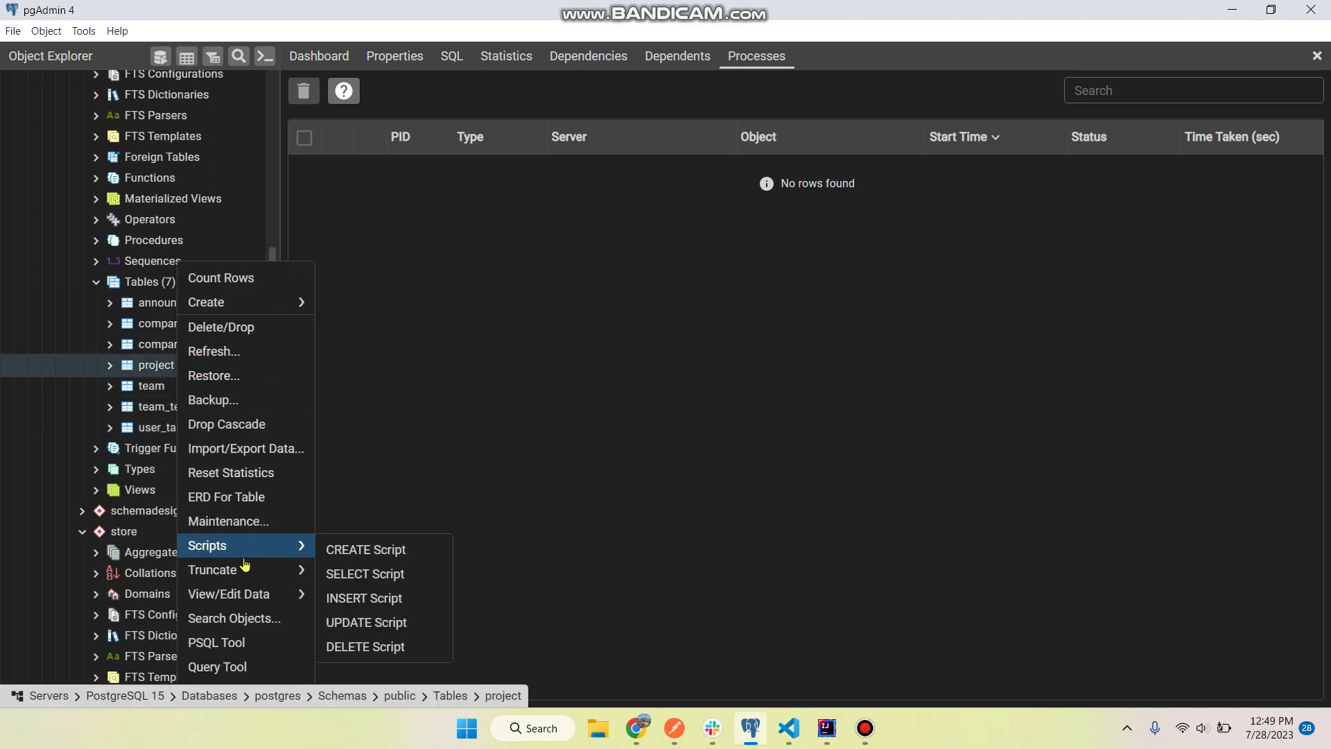
mouse_move(258, 596)
left_click(342, 595)
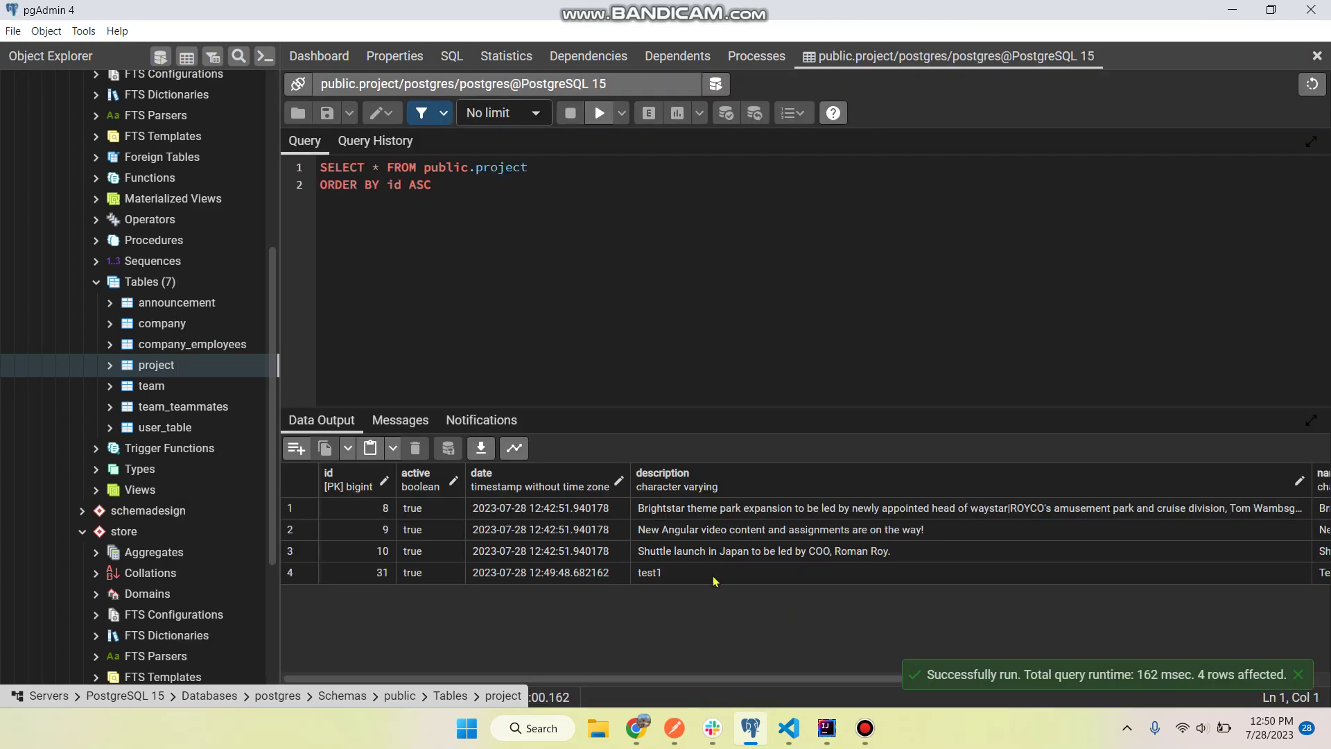
left_click(712, 577)
scroll(854, 576, "right", 3)
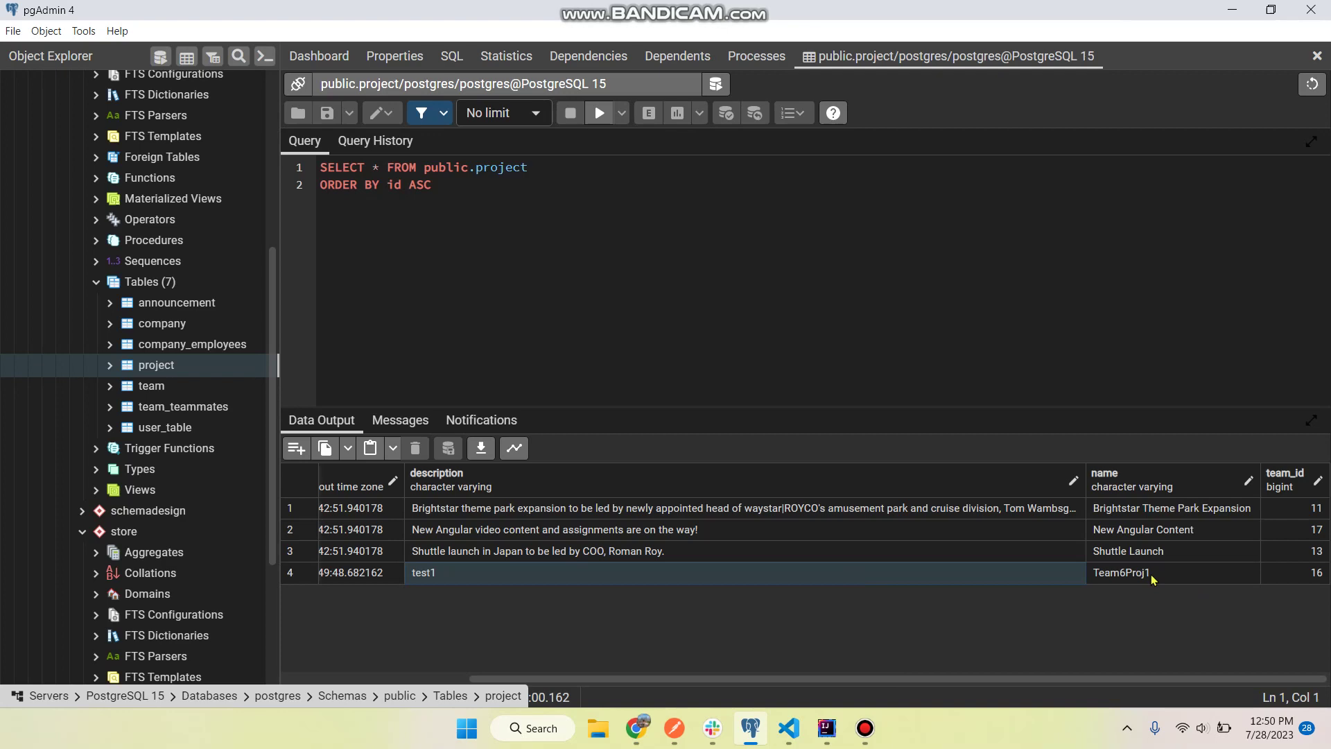
left_click(1318, 574)
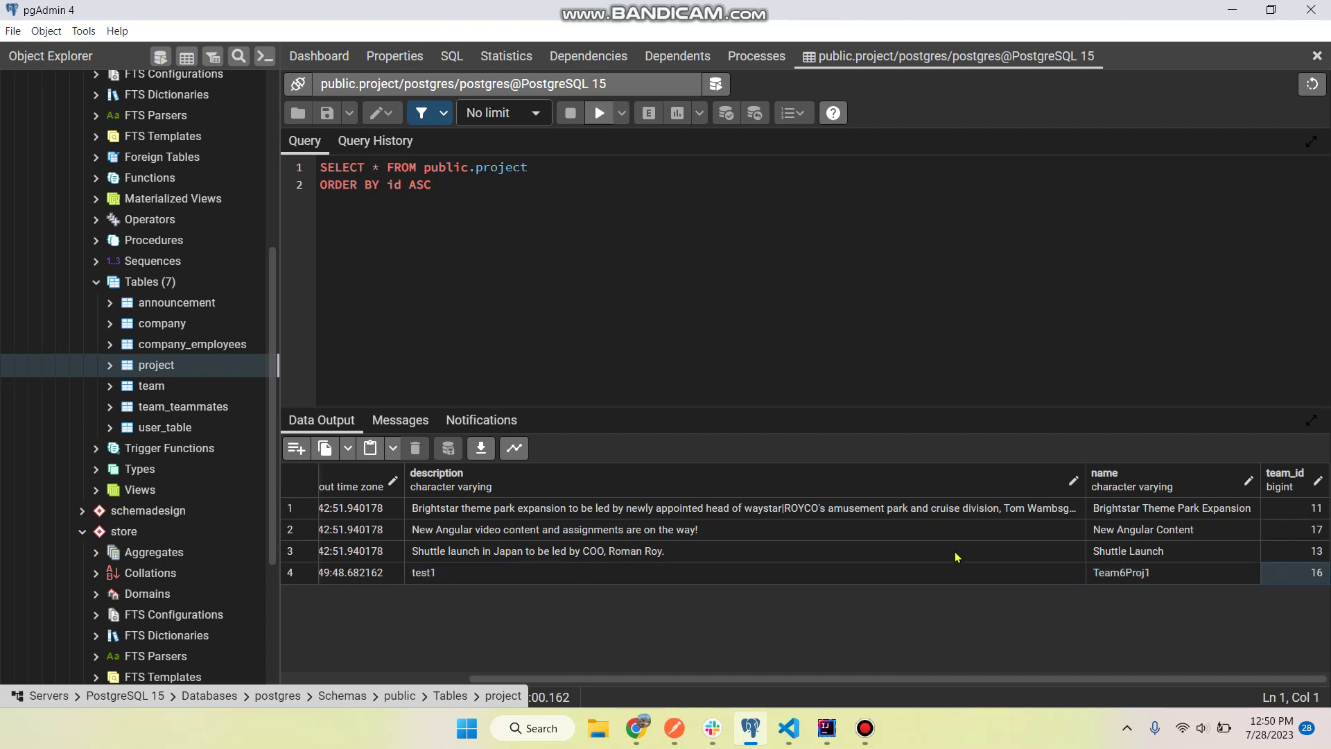
scroll(956, 557, "left", 3)
key("alt+Tab")
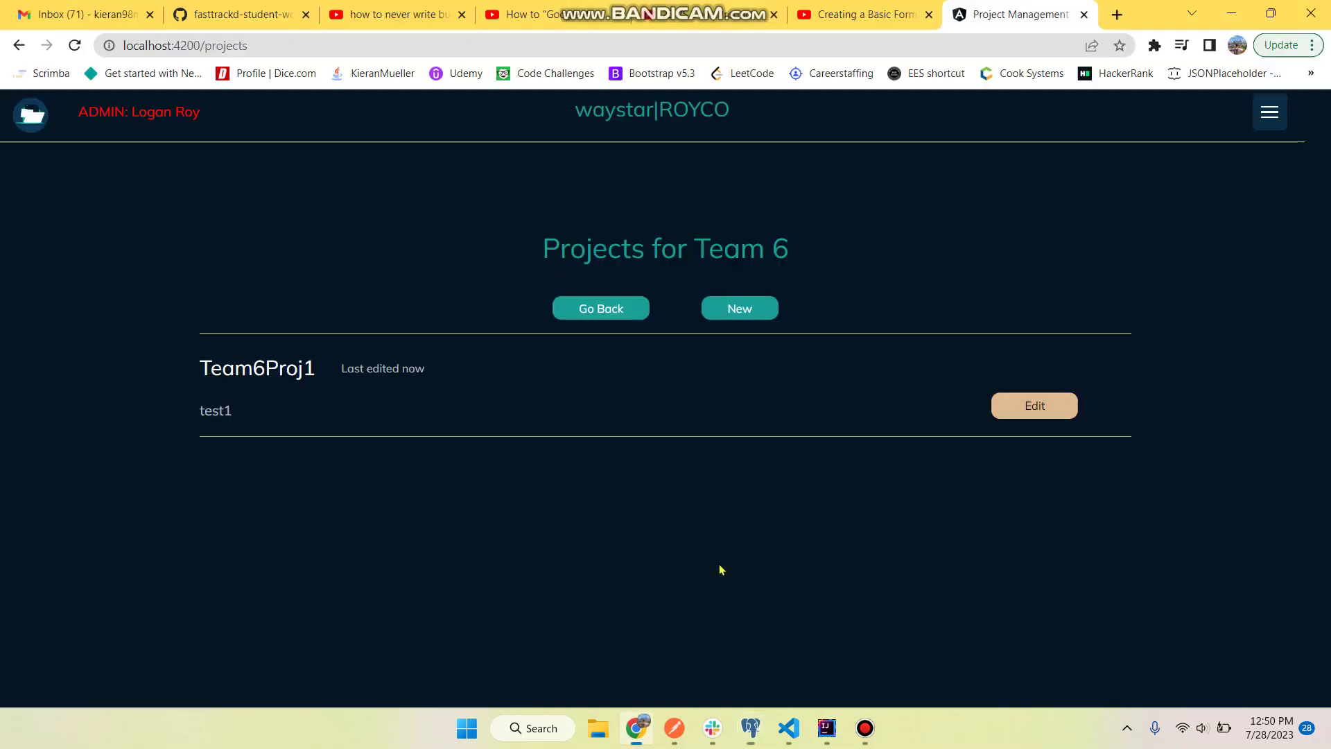
- View all rows of the team table and confirm Team 6 has id 16
key("alt+Tab")
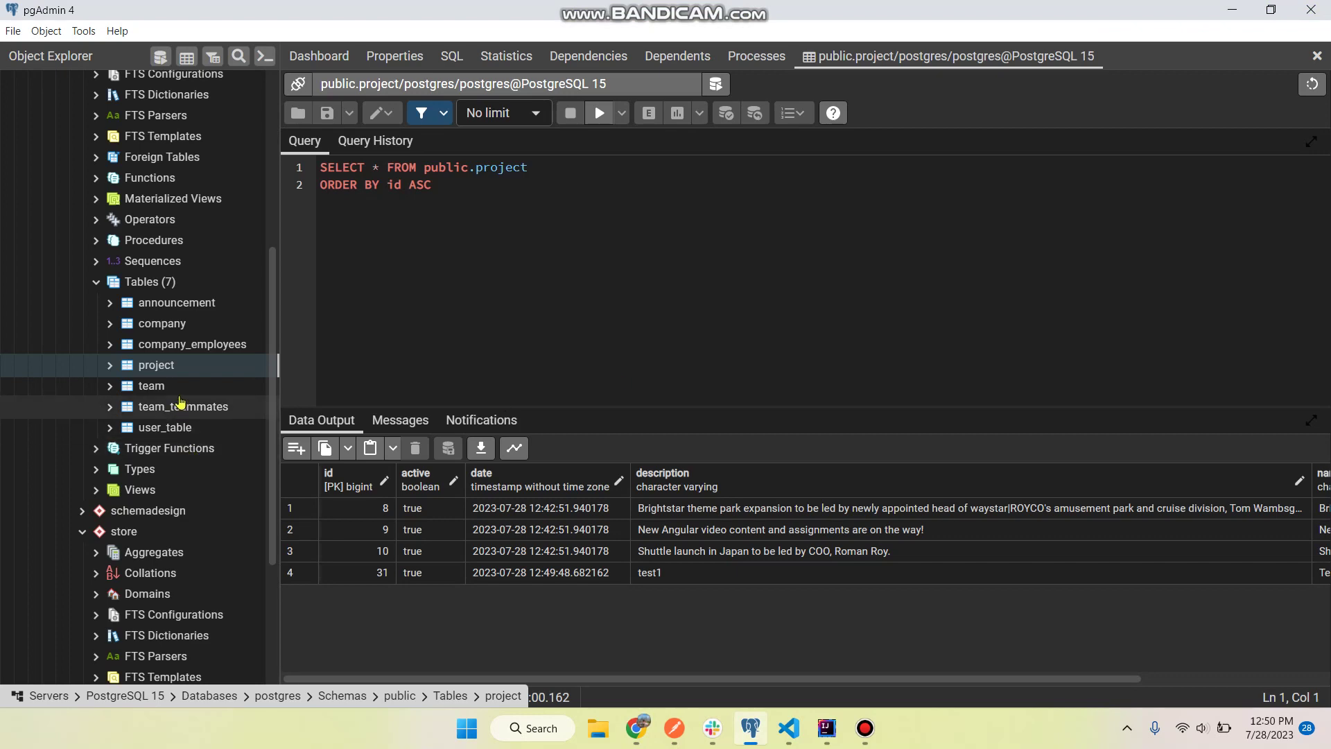
right_click(171, 393)
mouse_move(256, 375)
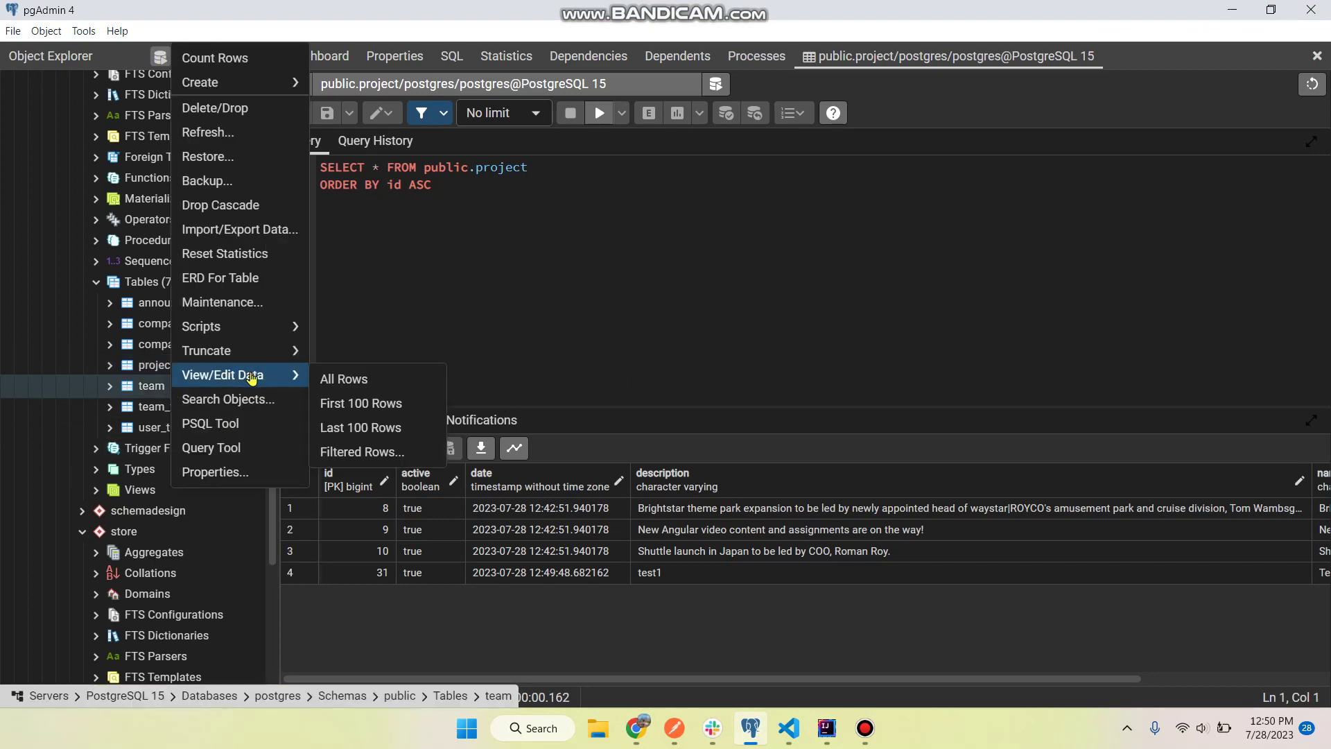
left_click(345, 379)
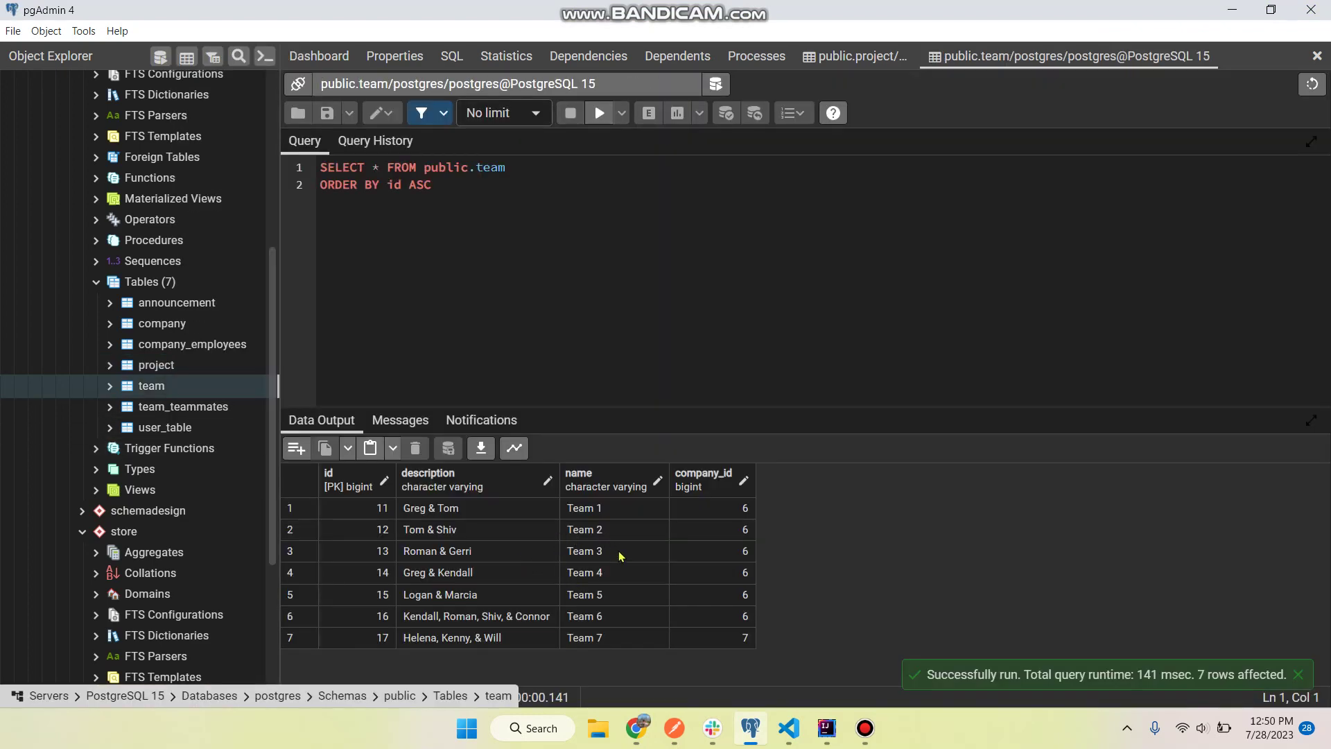
left_click(592, 616)
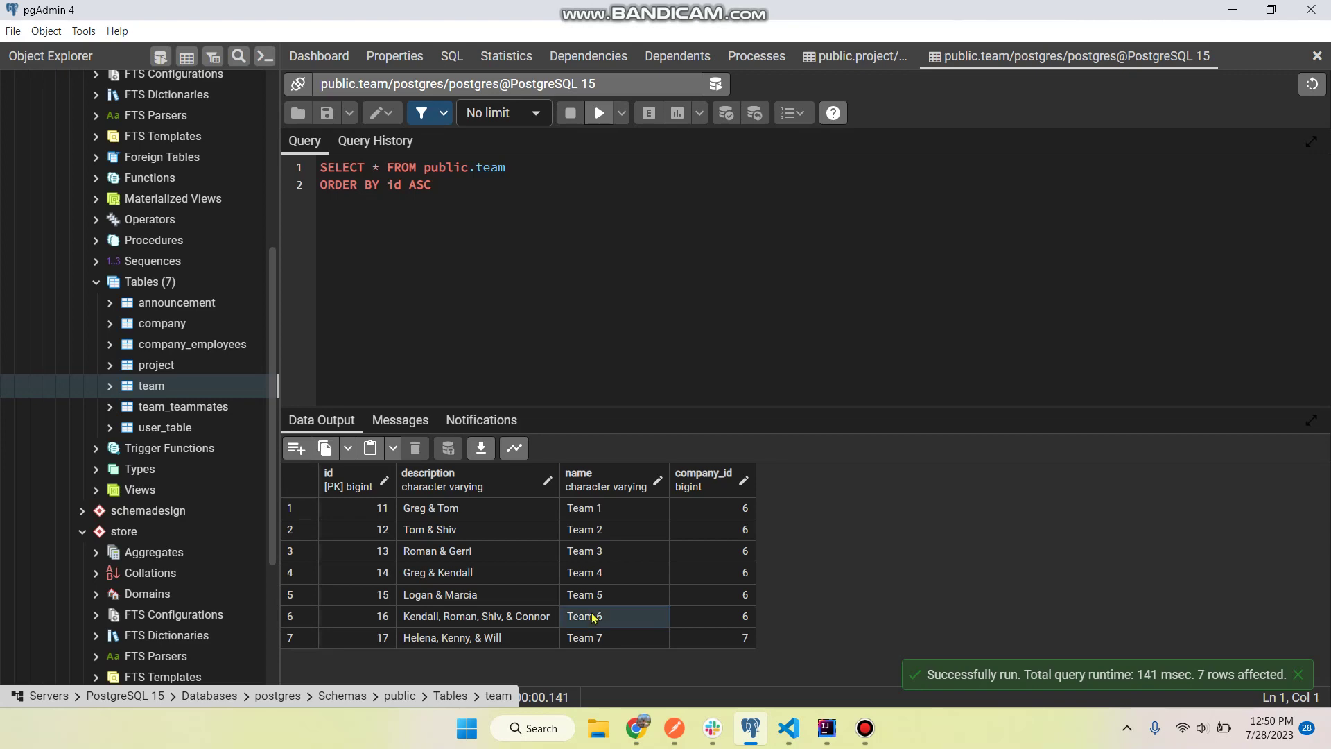
left_click(389, 606)
- Return to the web app's Teams page to check Team 6's project count, then go to VS Code
key("alt+Tab")
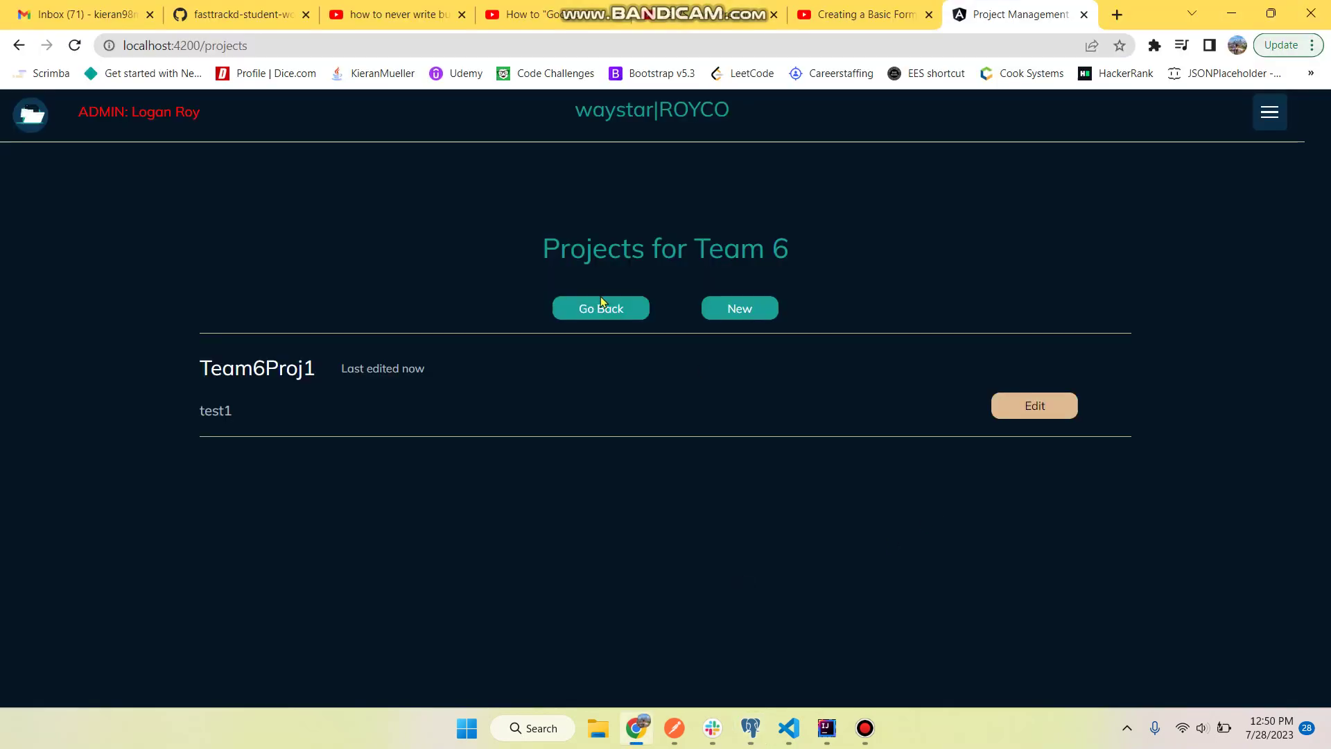
left_click(602, 303)
scroll(823, 497, "down", 5)
scroll(822, 498, "up", 5)
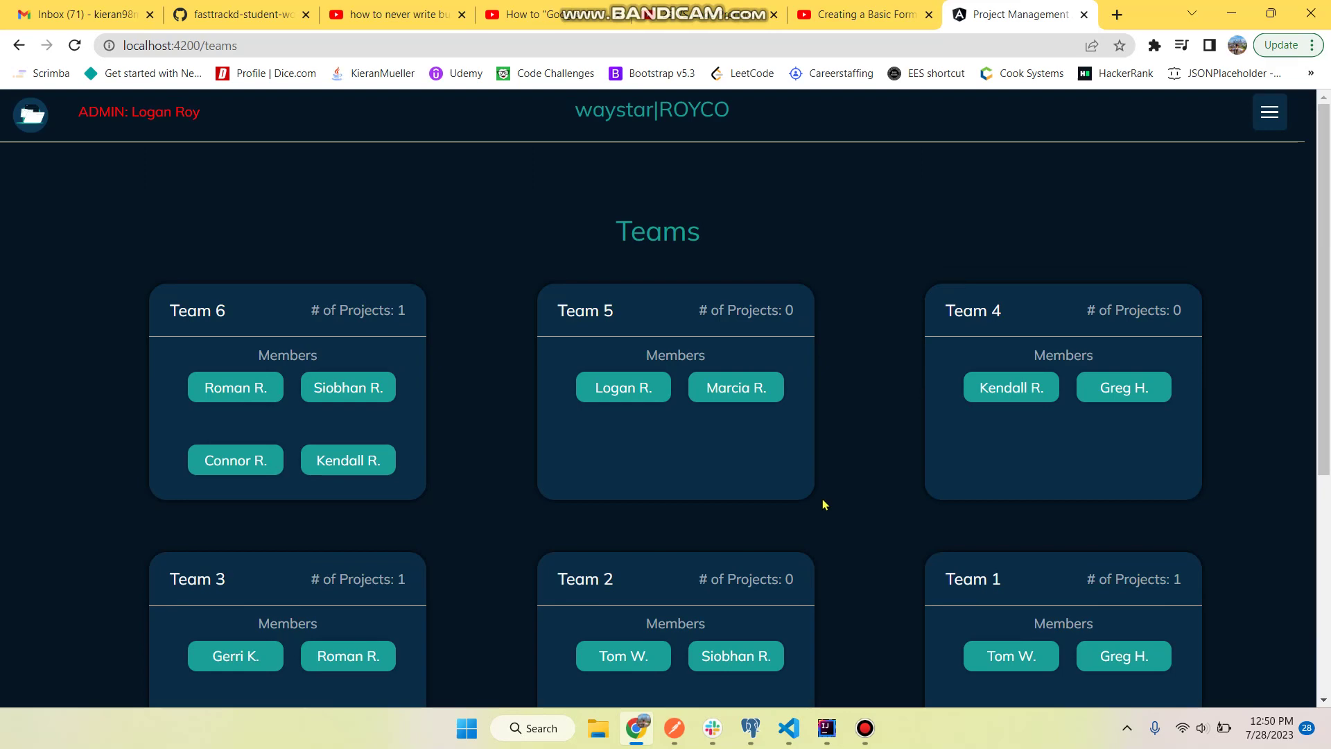
left_click(789, 728)
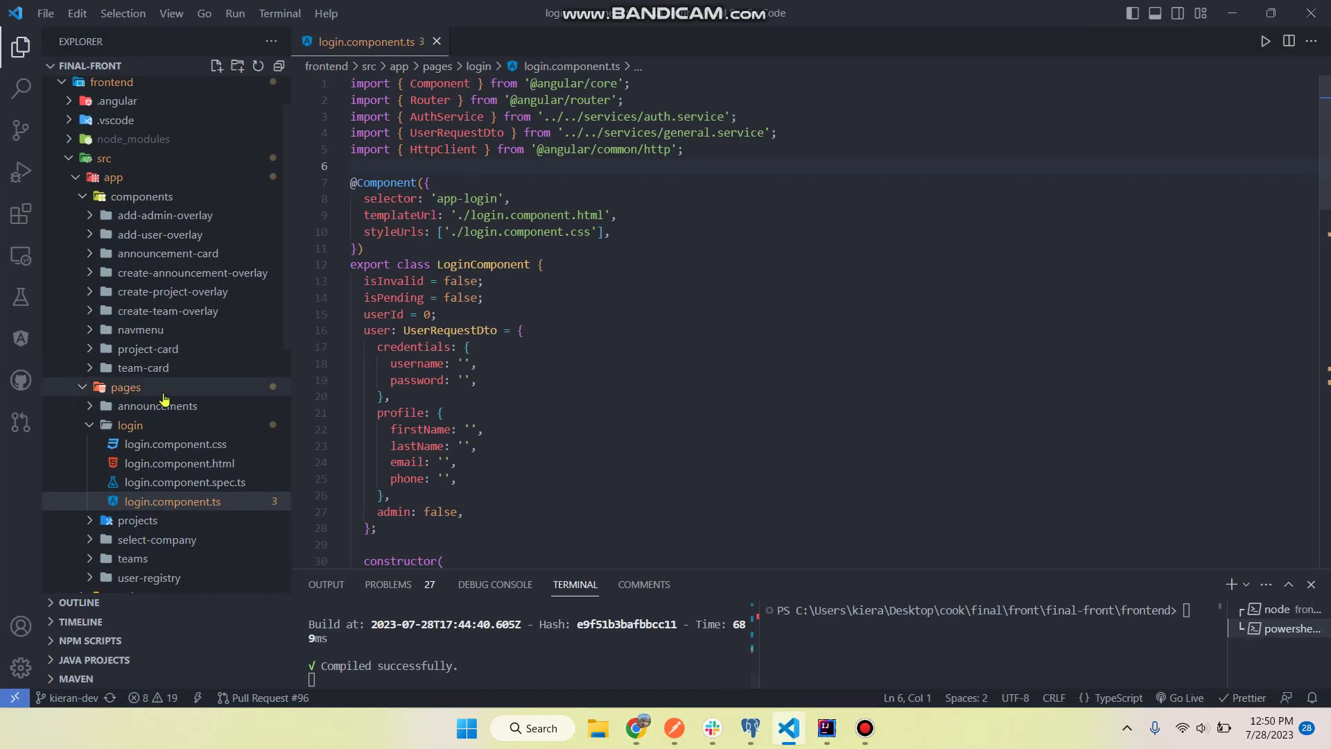
- Close the login component and open create-project-overlay.component.ts from the Explorer
left_click(132, 425)
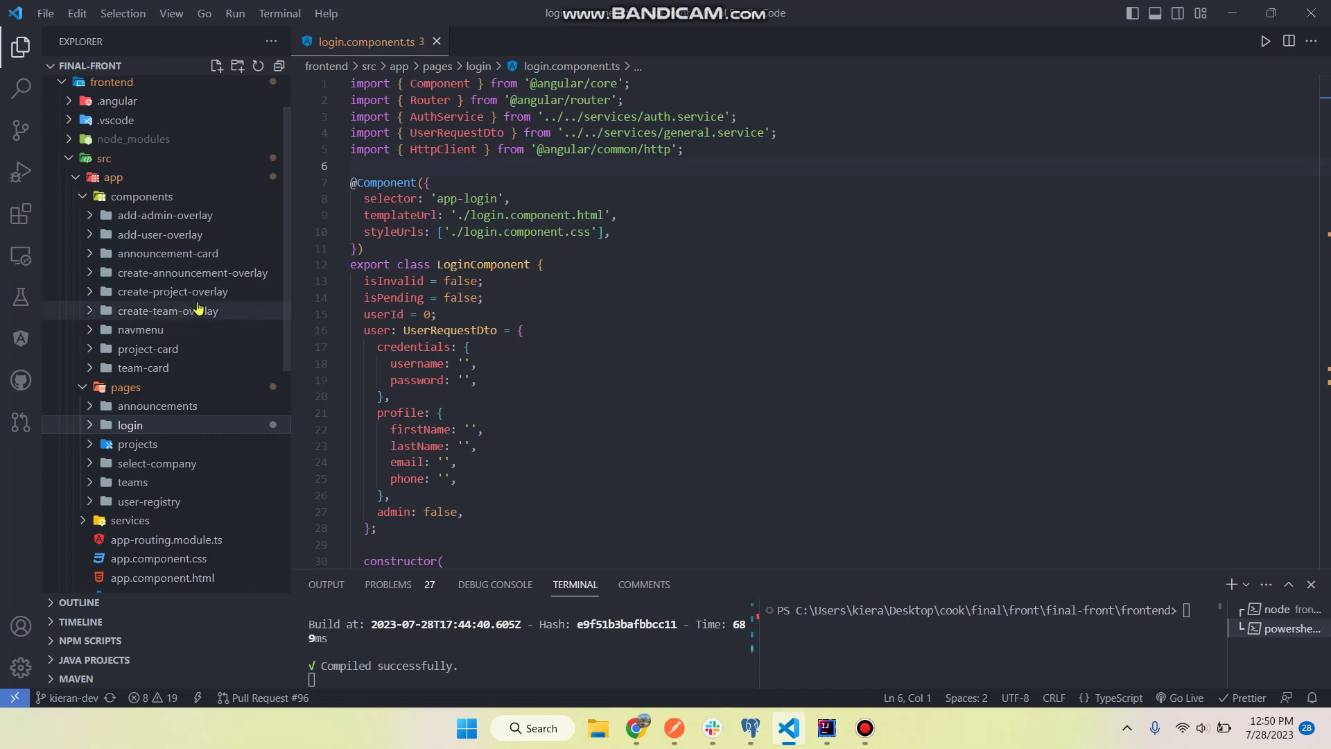
left_click(437, 42)
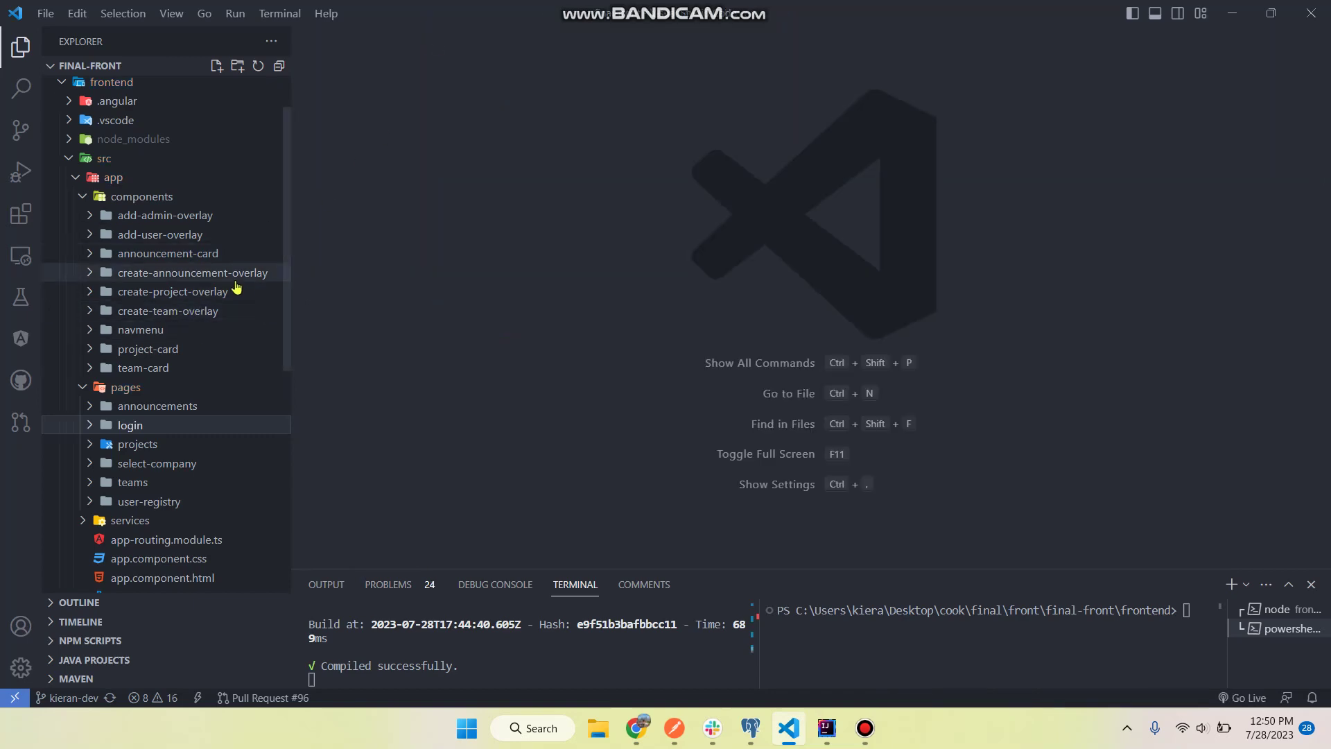
right_click(196, 292)
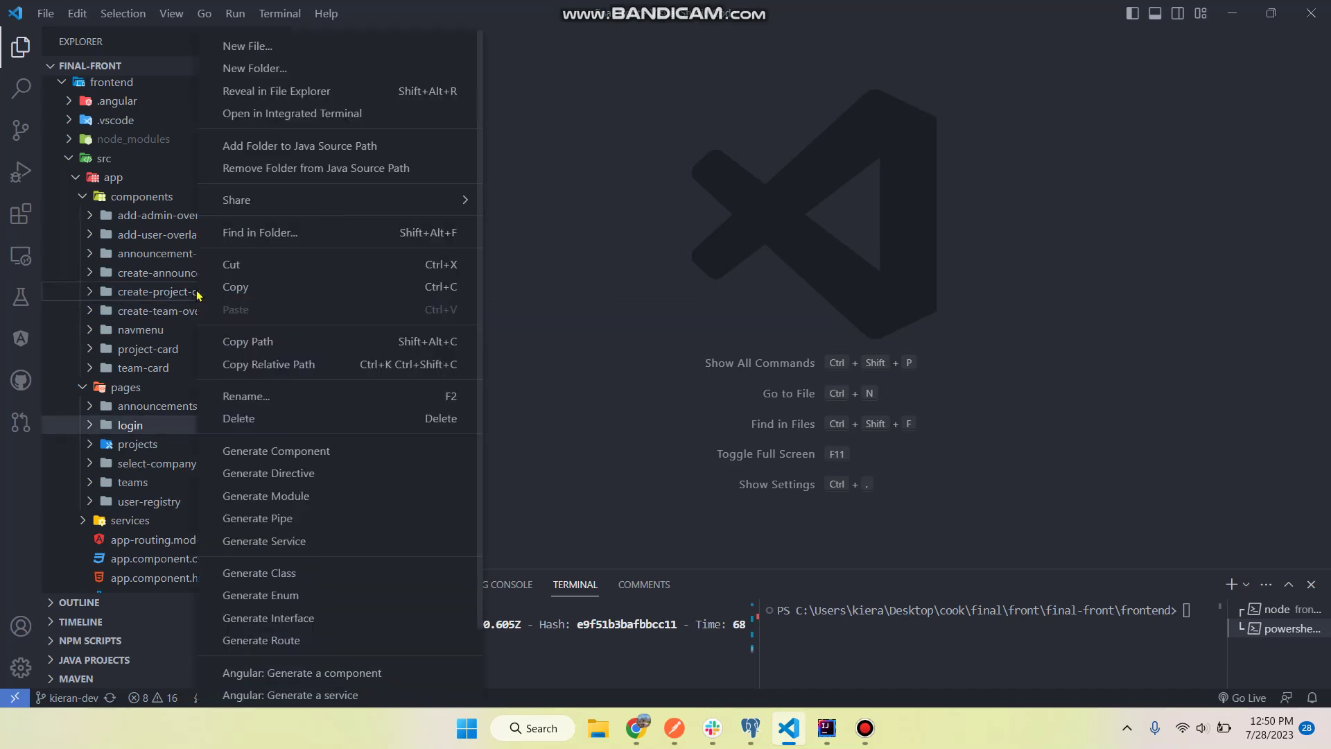
key("Escape")
left_click(161, 294)
left_click(177, 368)
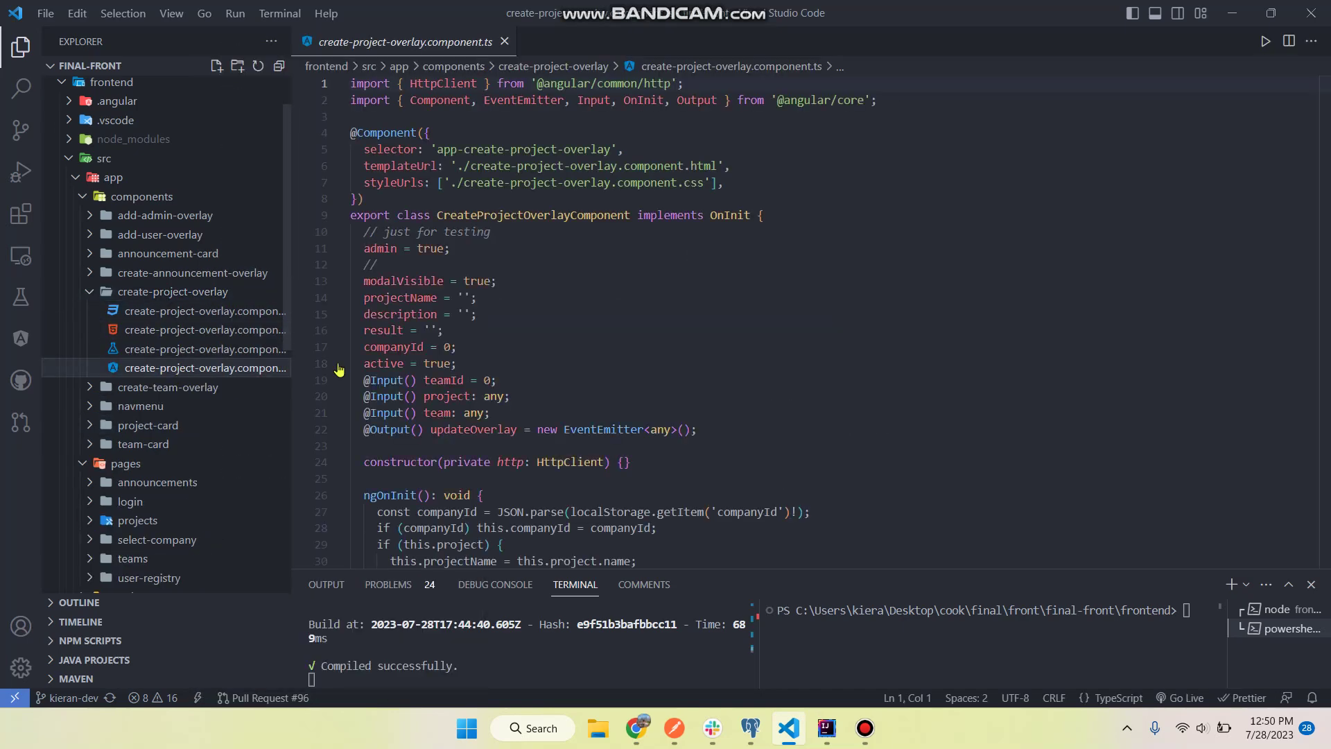
- Review postOrPut, updateProject and createProject, marking the update-or-create choice and page reload
scroll(755, 434, "down", 4)
scroll(756, 434, "down", 5)
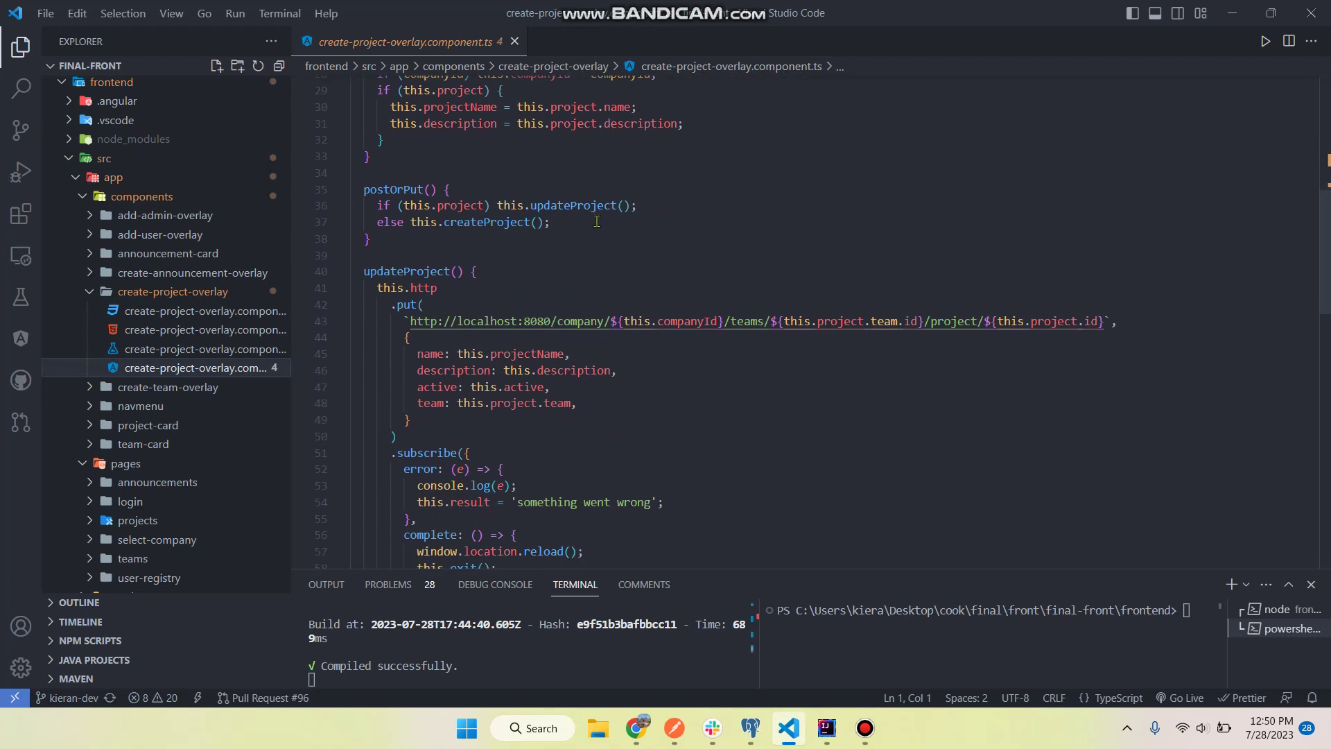
left_click_drag(552, 224, 377, 206)
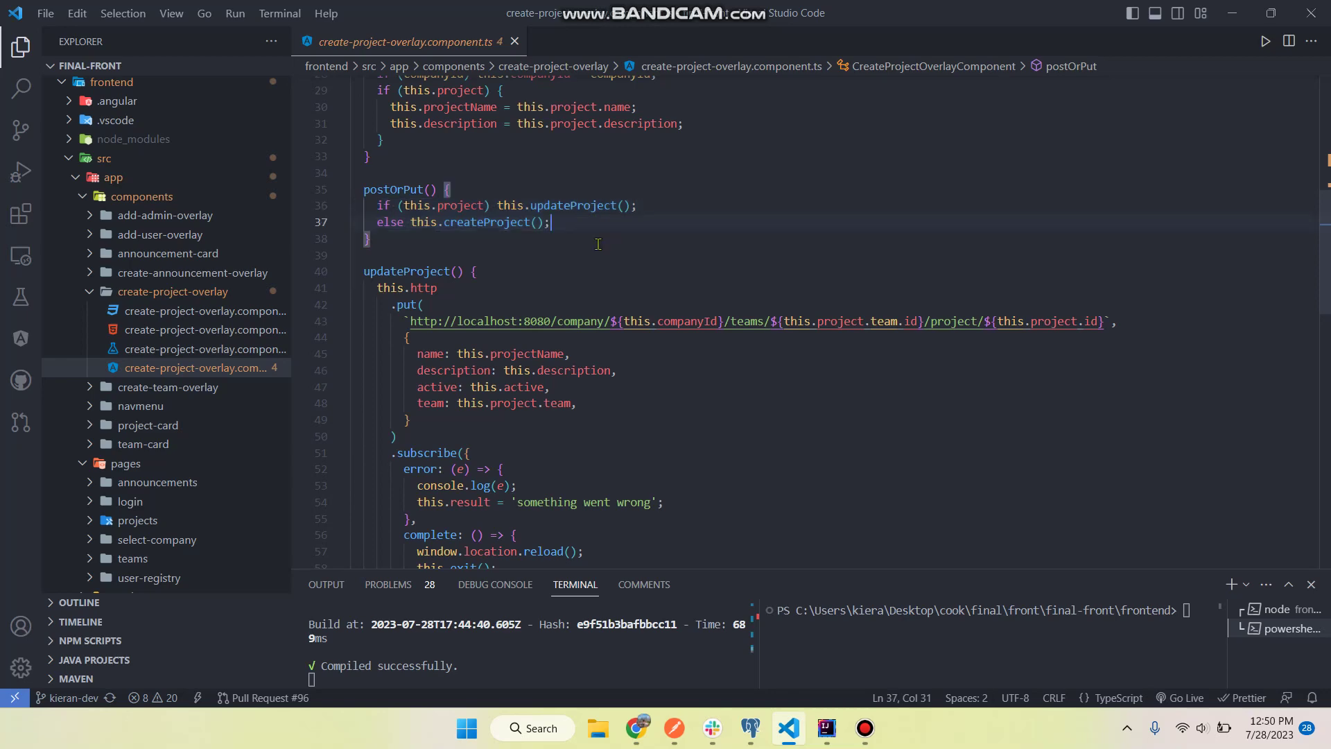
scroll(527, 239, "down", 3)
scroll(685, 327, "down", 8)
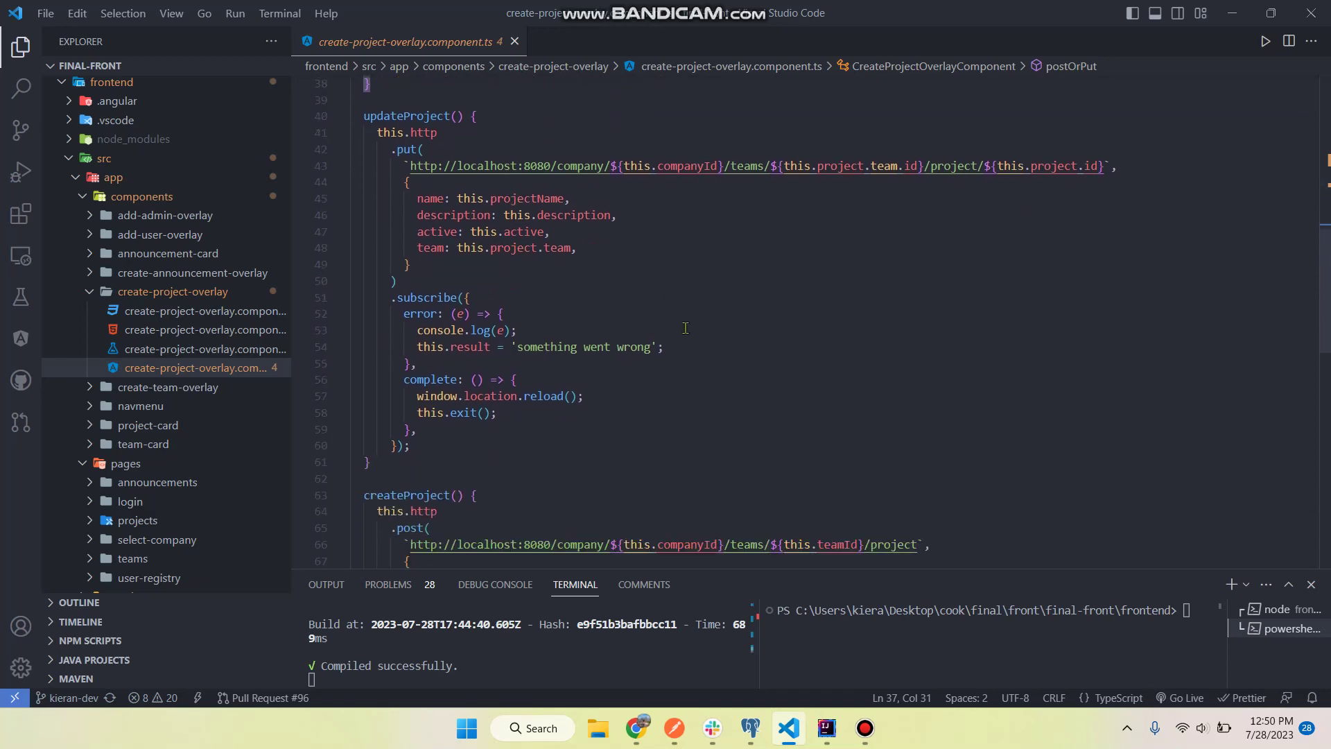
scroll(685, 327, "down", 2)
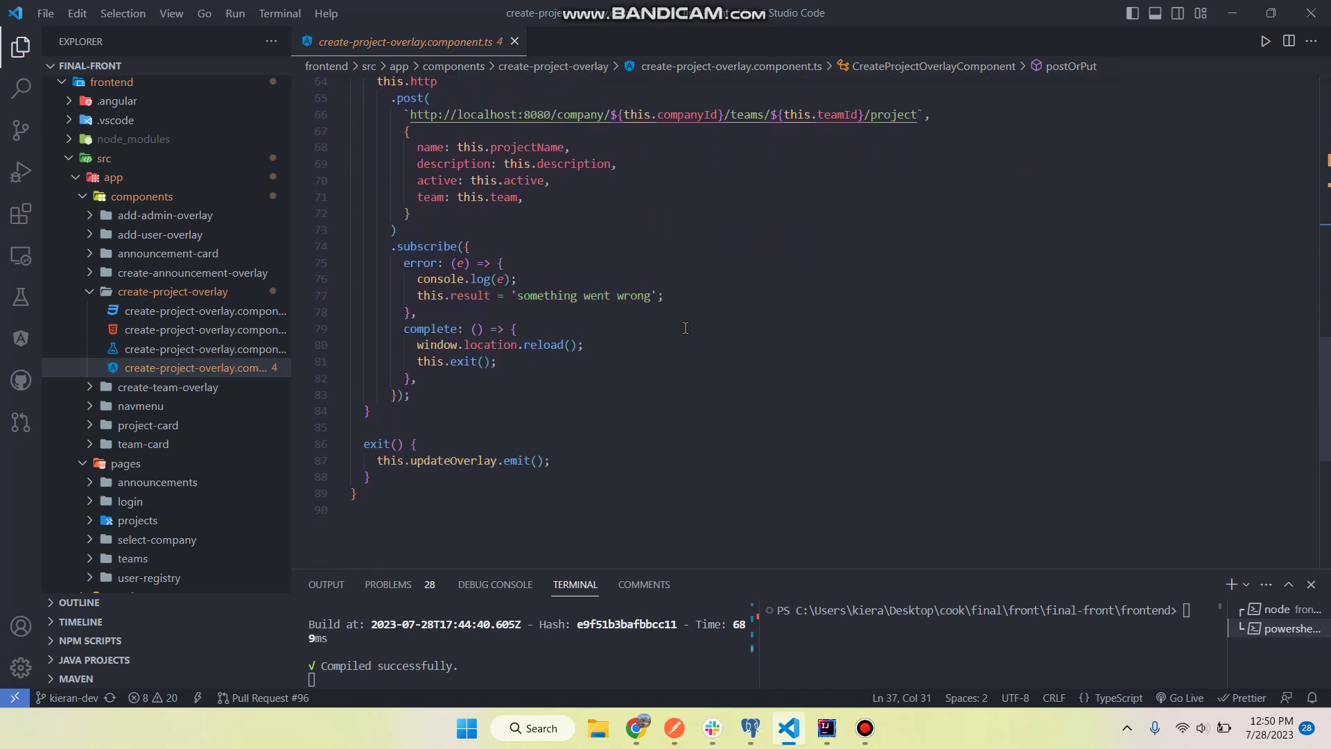
left_click(598, 326)
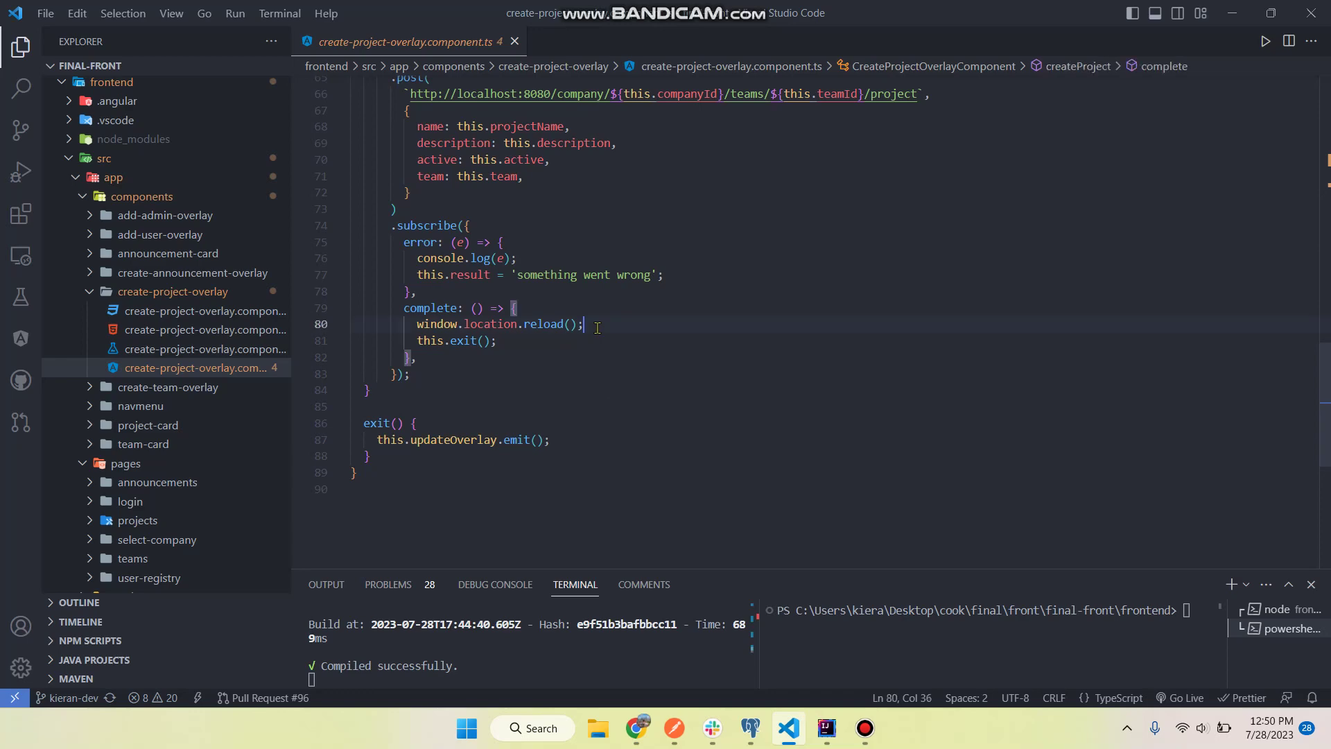
- Start a new team named 'Team 7' with description 'test team'
left_click(638, 728)
scroll(915, 461, "down", 3)
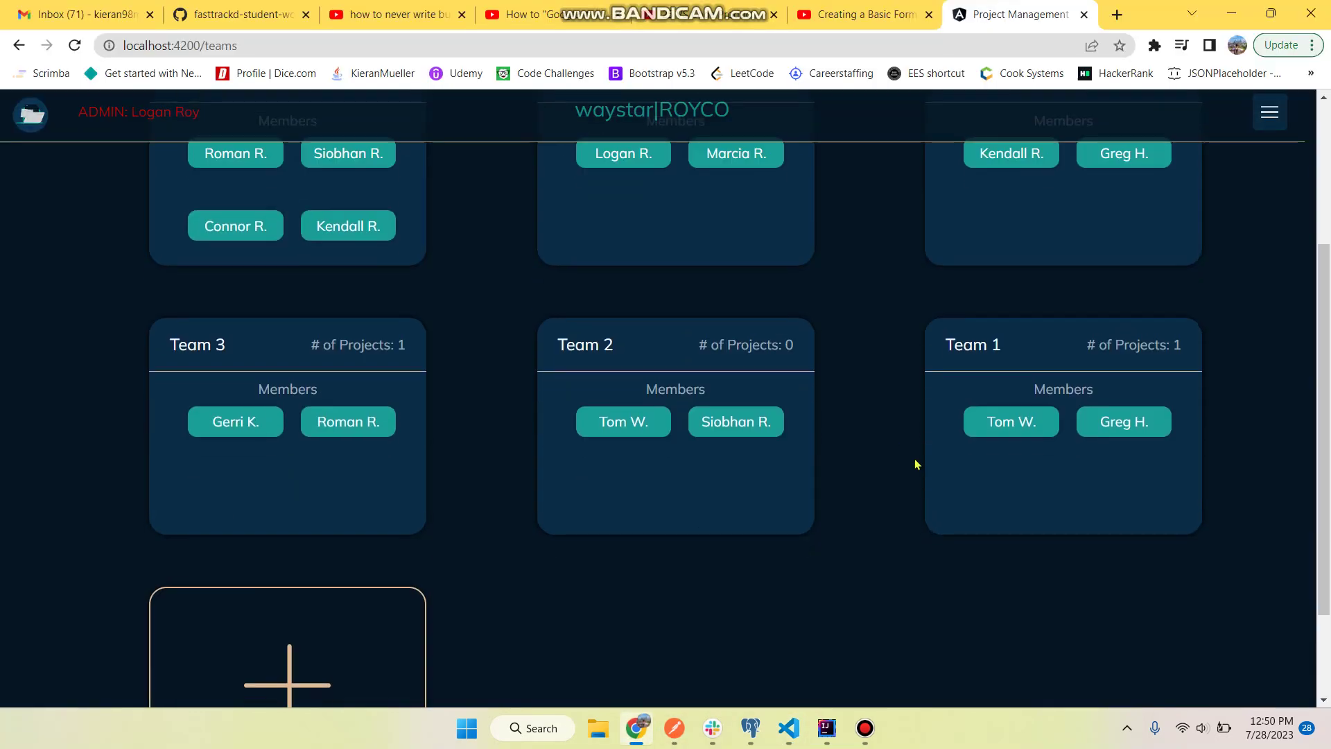
scroll(915, 461, "down", 2)
left_click(375, 538)
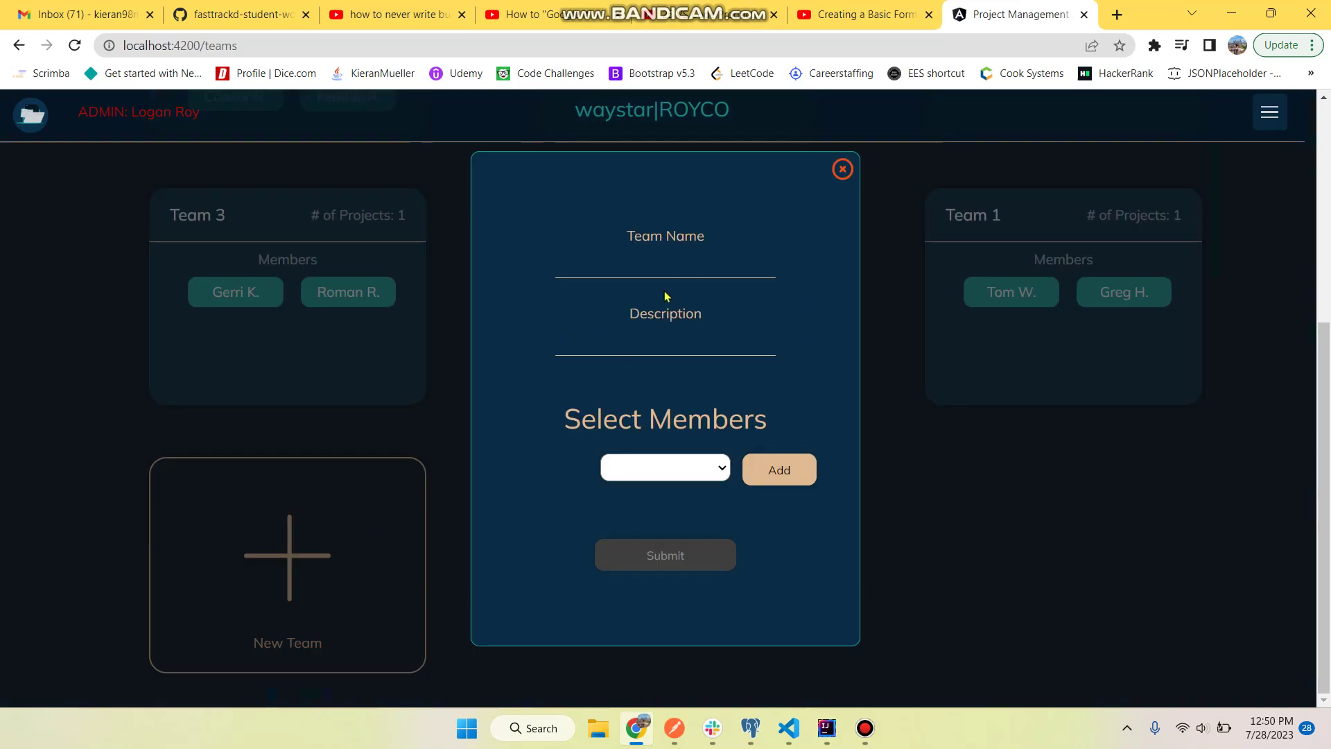
left_click(650, 271)
type("Team")
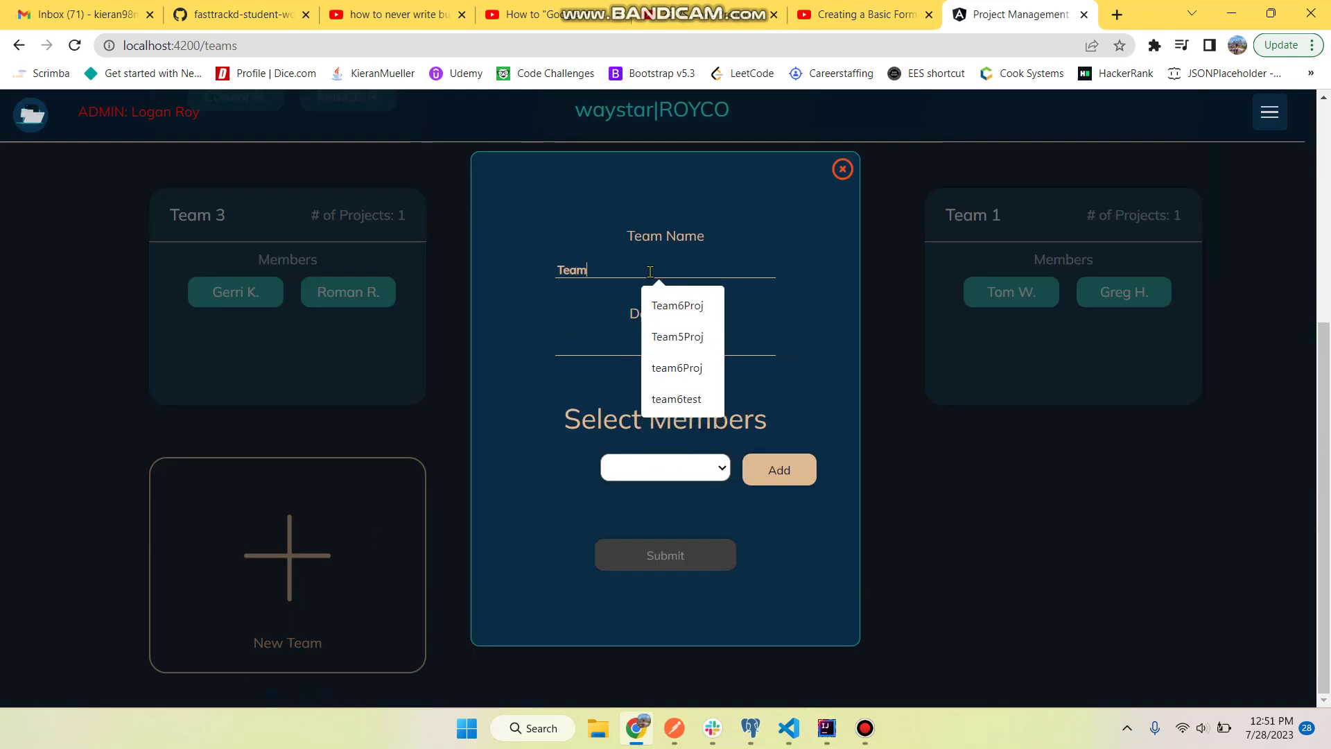
type(" 7")
left_click(609, 353)
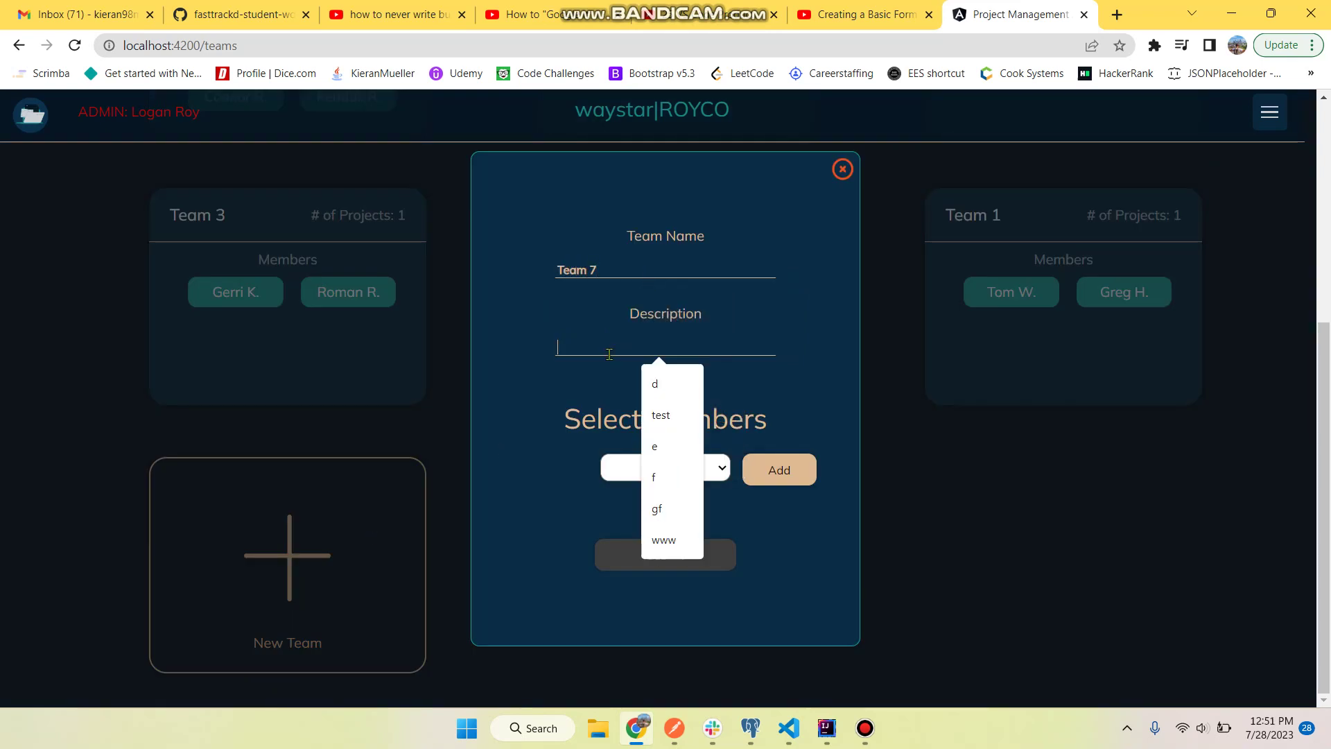
type("test team")
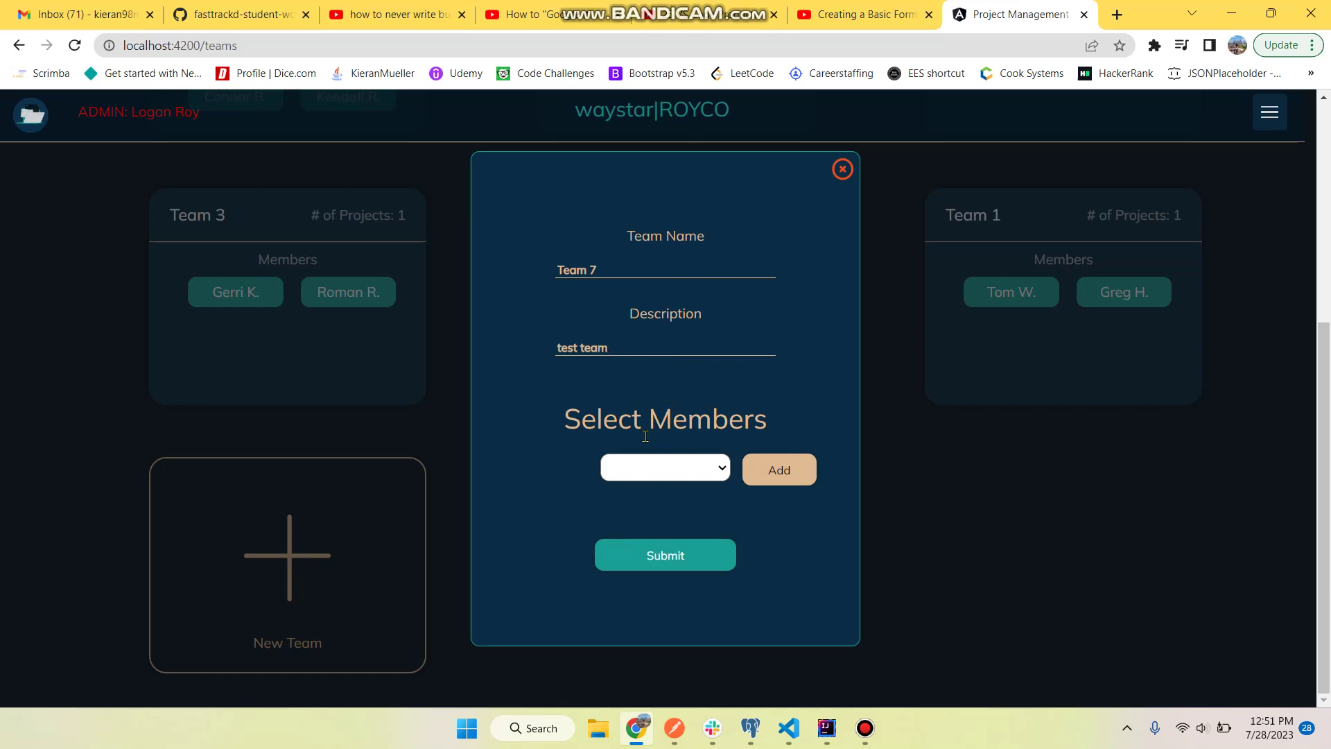
- Add four members to Team 7 from the member list
left_click(659, 478)
left_click(659, 489)
left_click(779, 472)
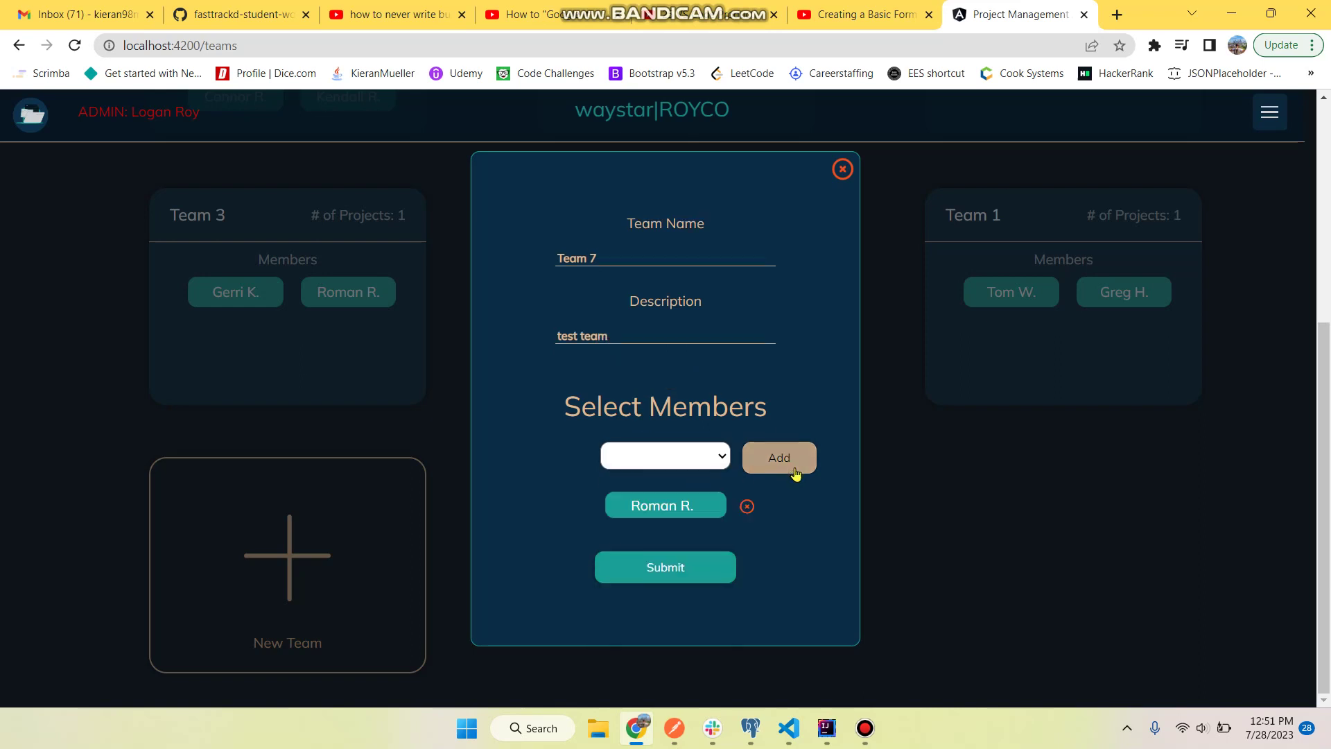
left_click(717, 467)
left_click(648, 489)
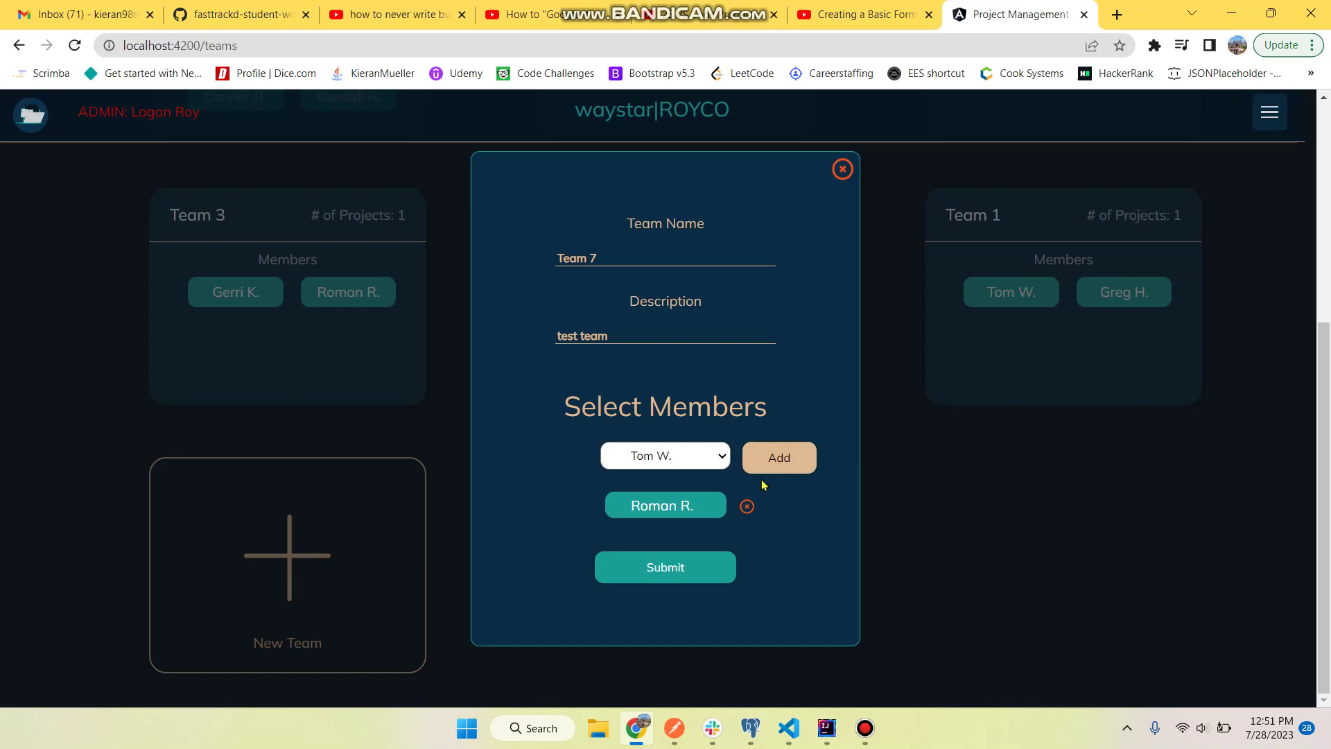
left_click(780, 470)
left_click(669, 445)
left_click(669, 498)
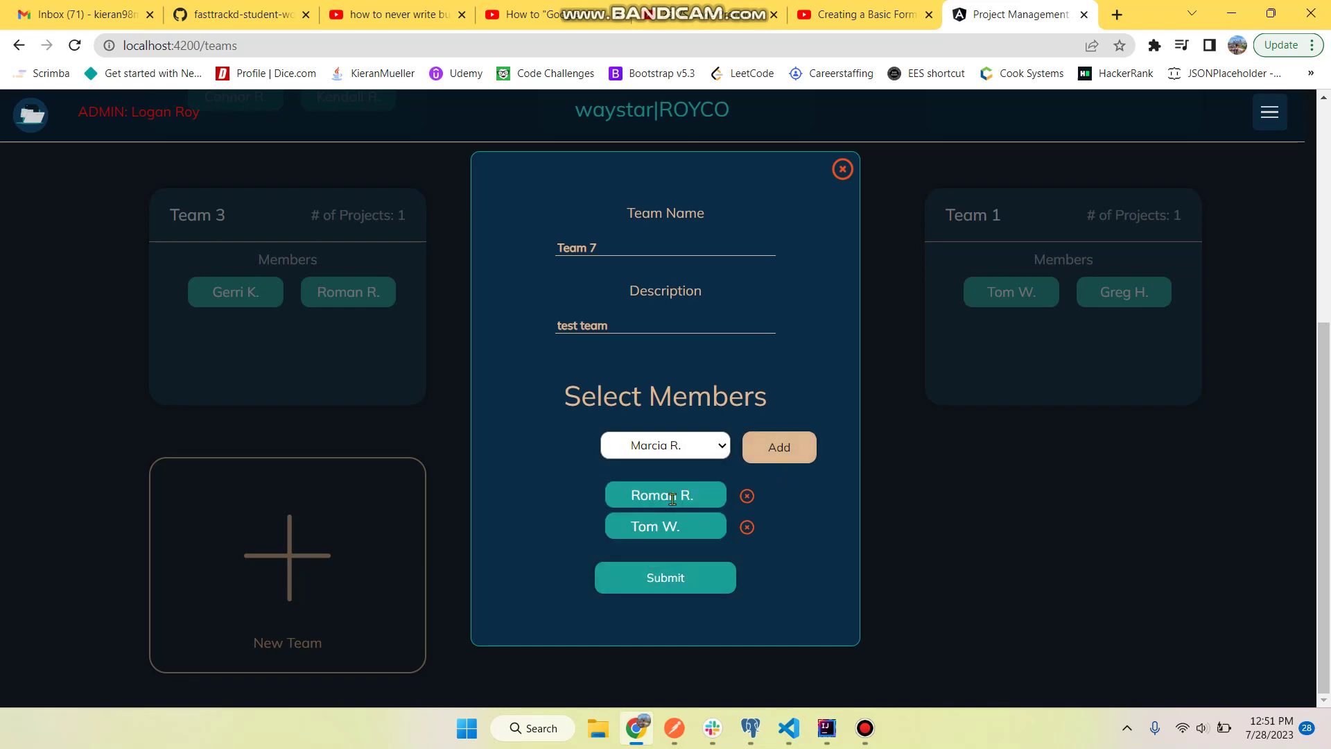
left_click(808, 440)
left_click(712, 435)
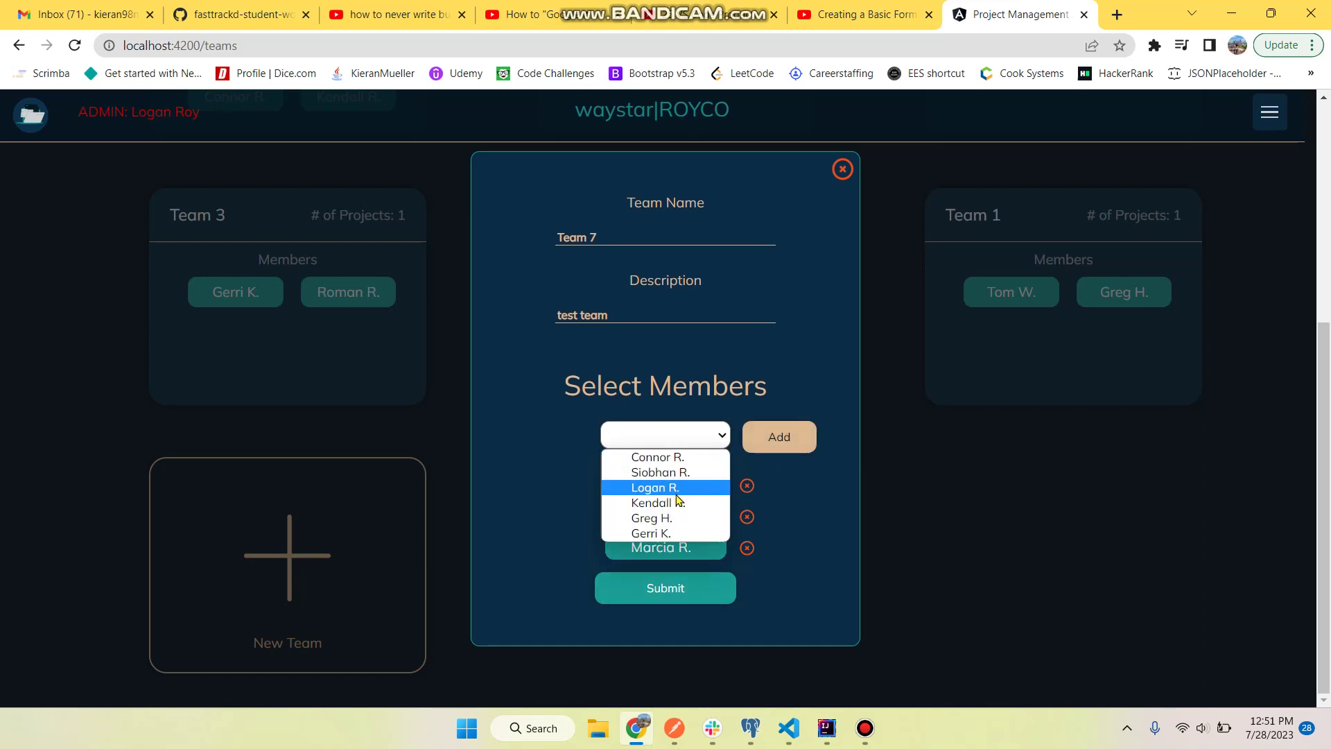
left_click(687, 485)
left_click(776, 442)
left_click(710, 426)
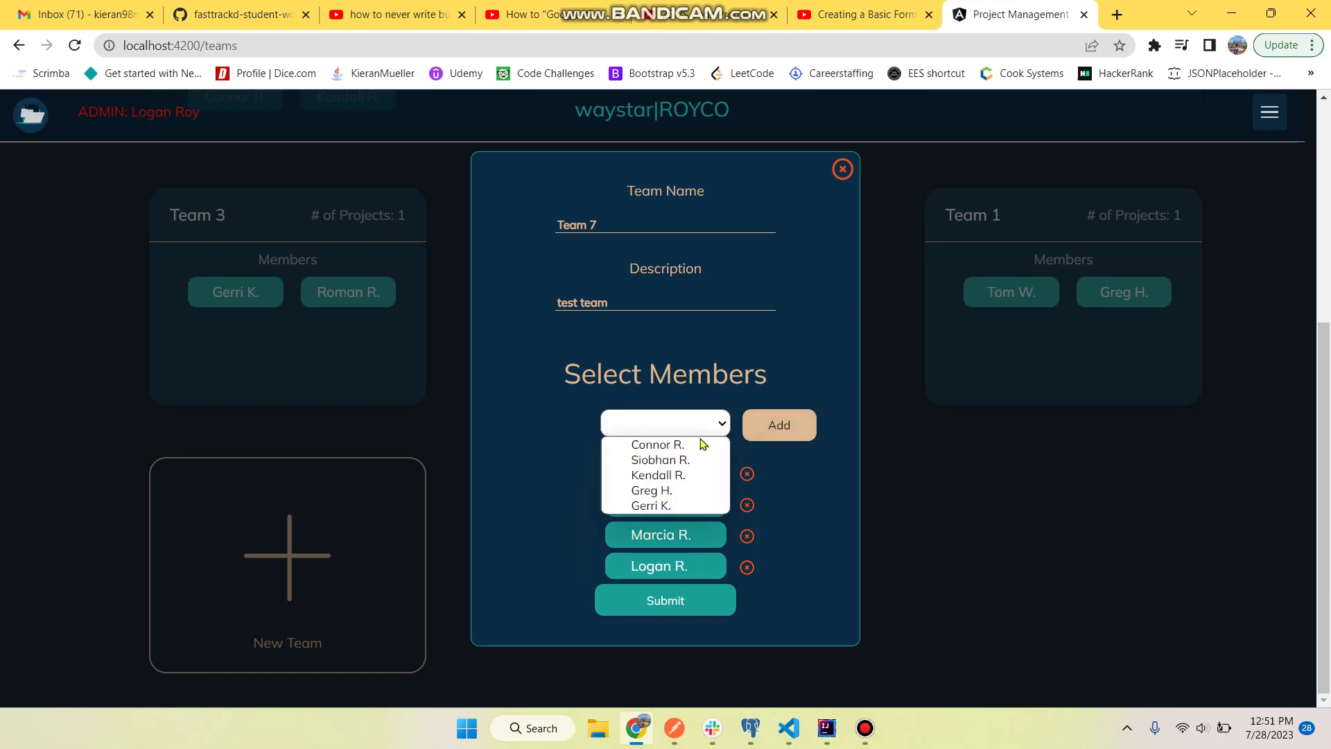
left_click(776, 503)
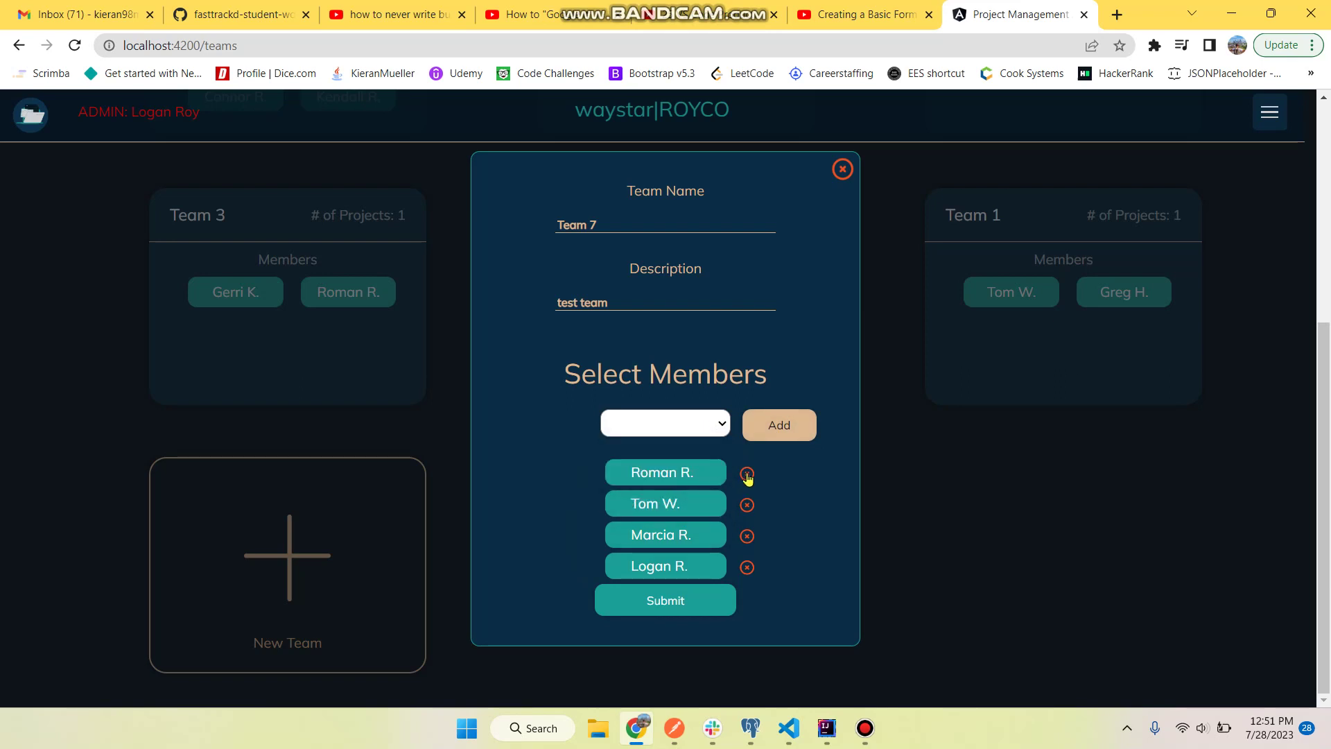
- Remove three members, add one other so Team 7 has two, and submit the team
left_click(747, 475)
left_click(747, 484)
left_click(747, 495)
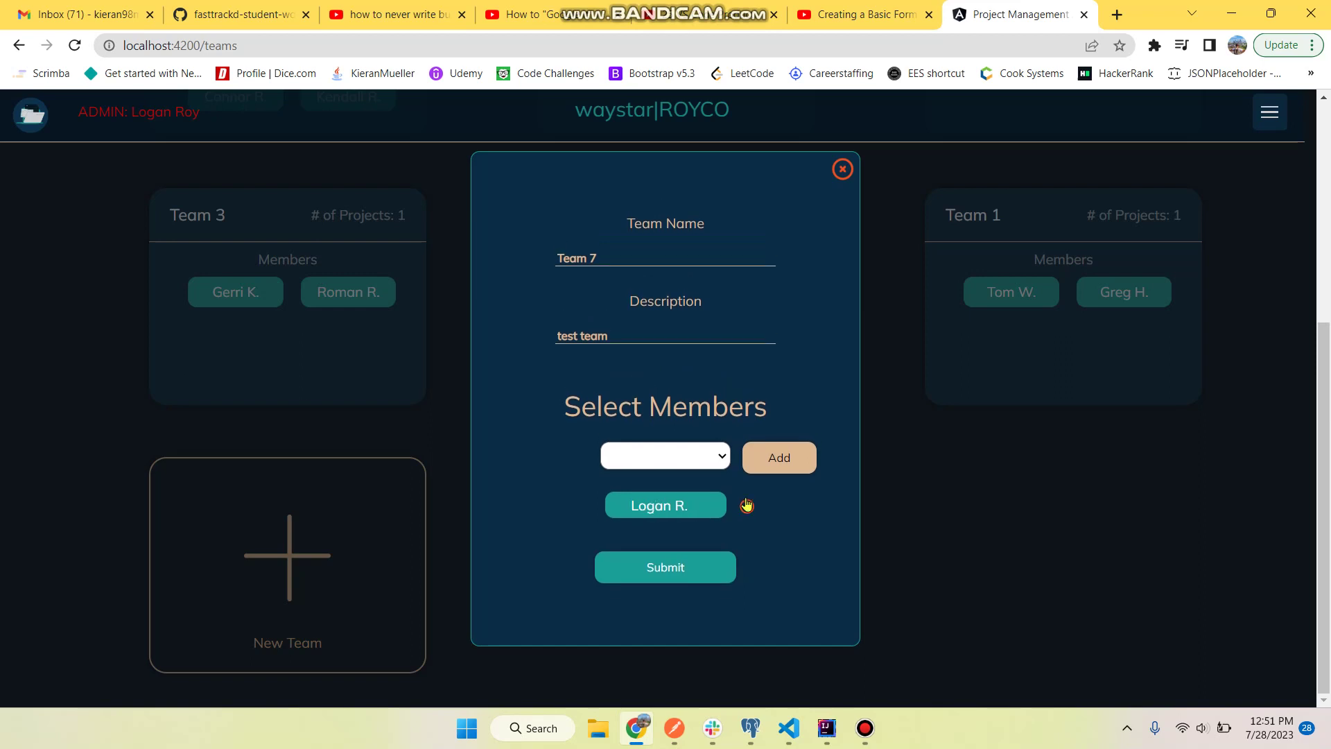
left_click(705, 464)
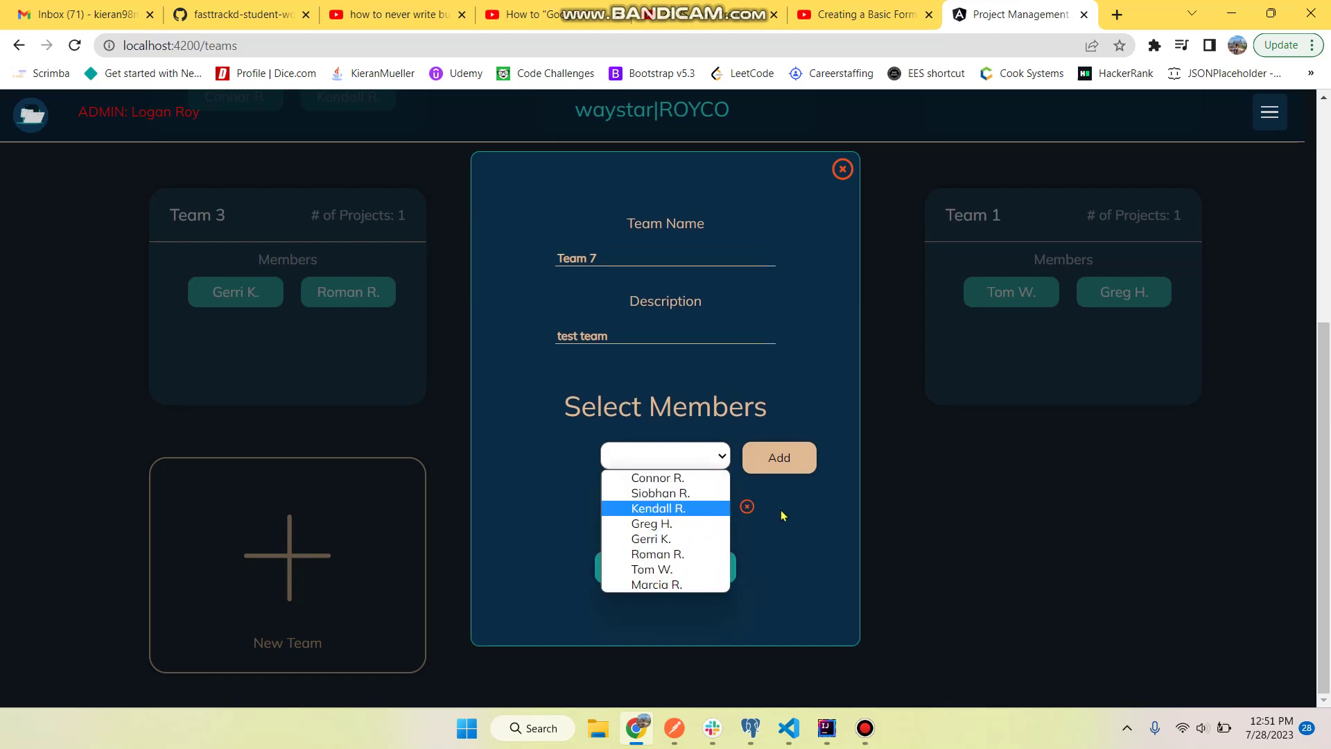
left_click(672, 523)
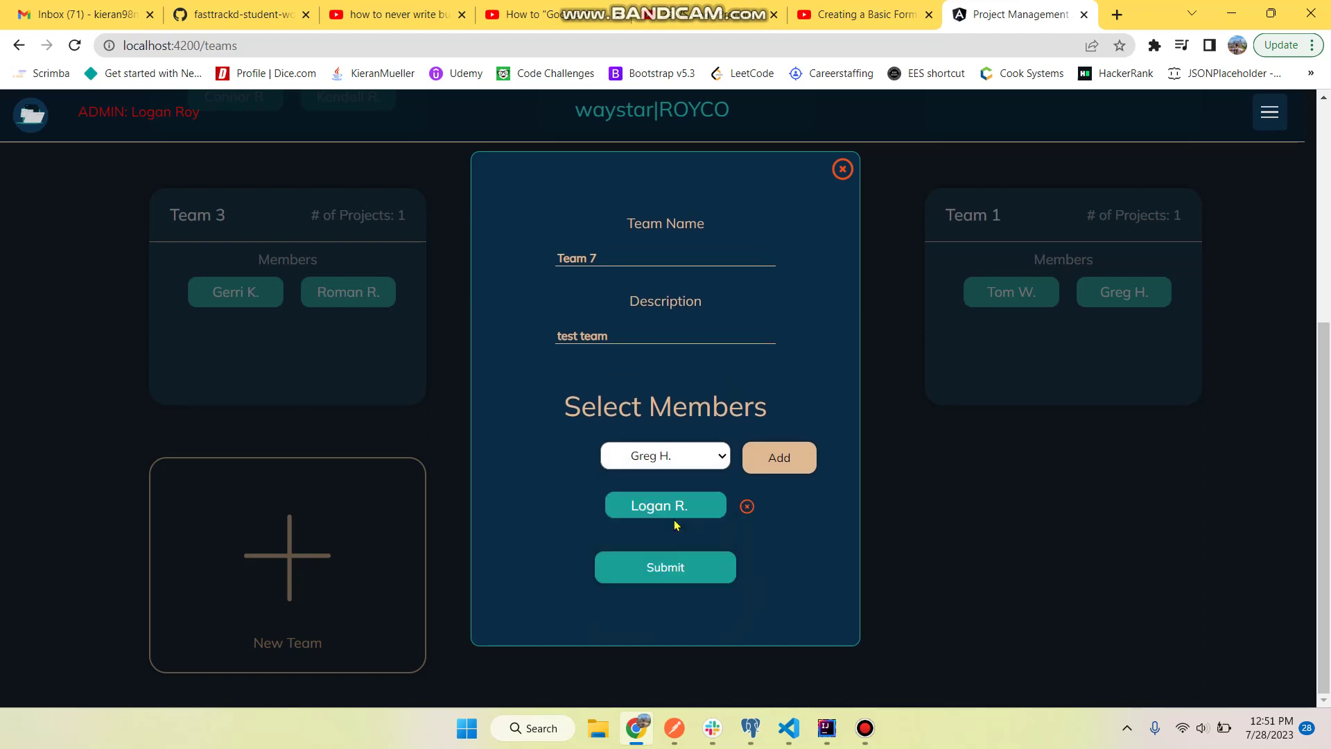
left_click(811, 456)
left_click(719, 443)
left_click(822, 539)
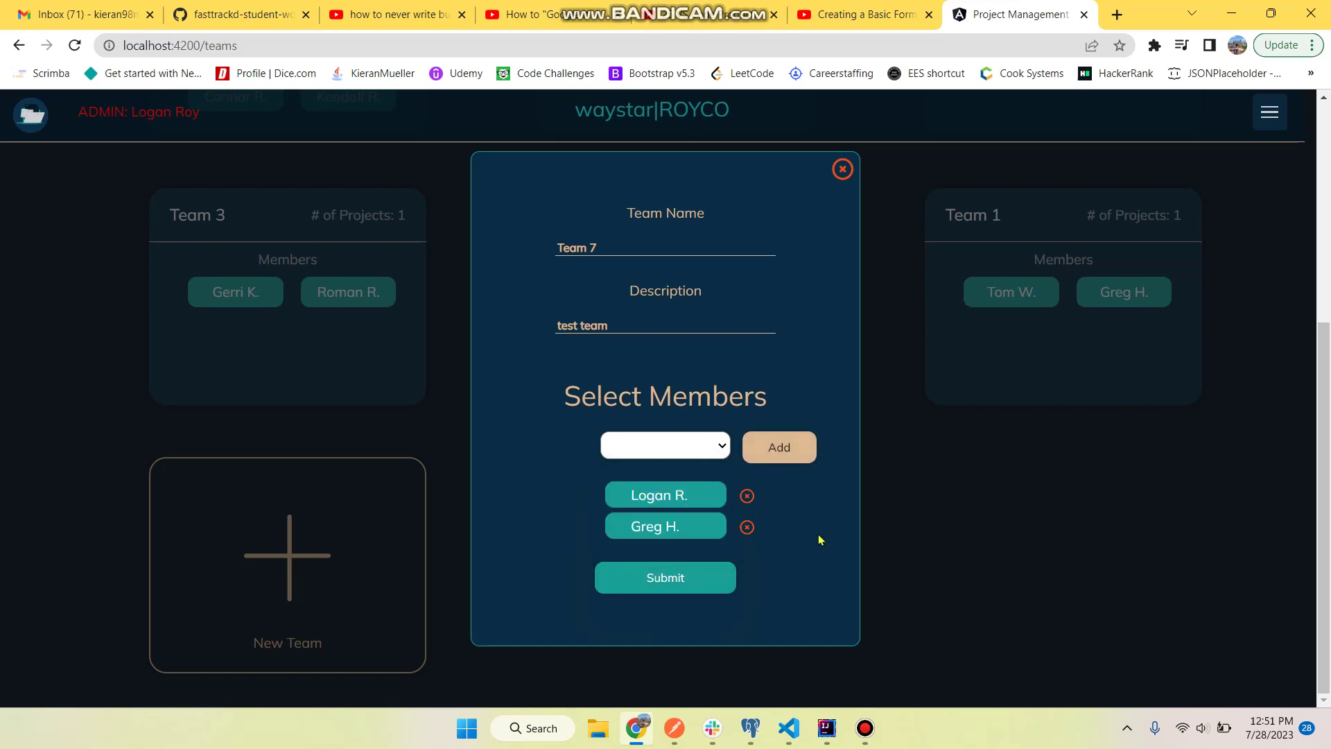
left_click(677, 580)
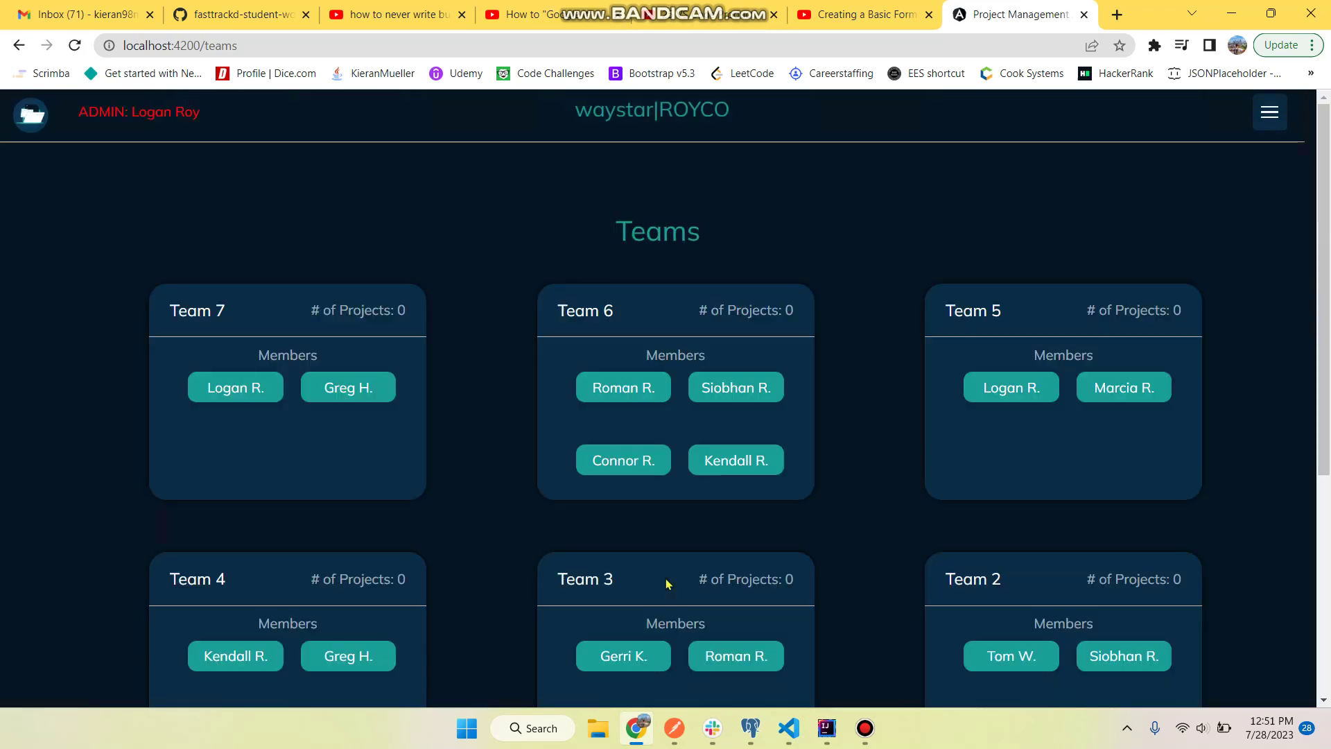
- Confirm Team 7 has no projects, then go to the Users registry from the menu
left_click(272, 408)
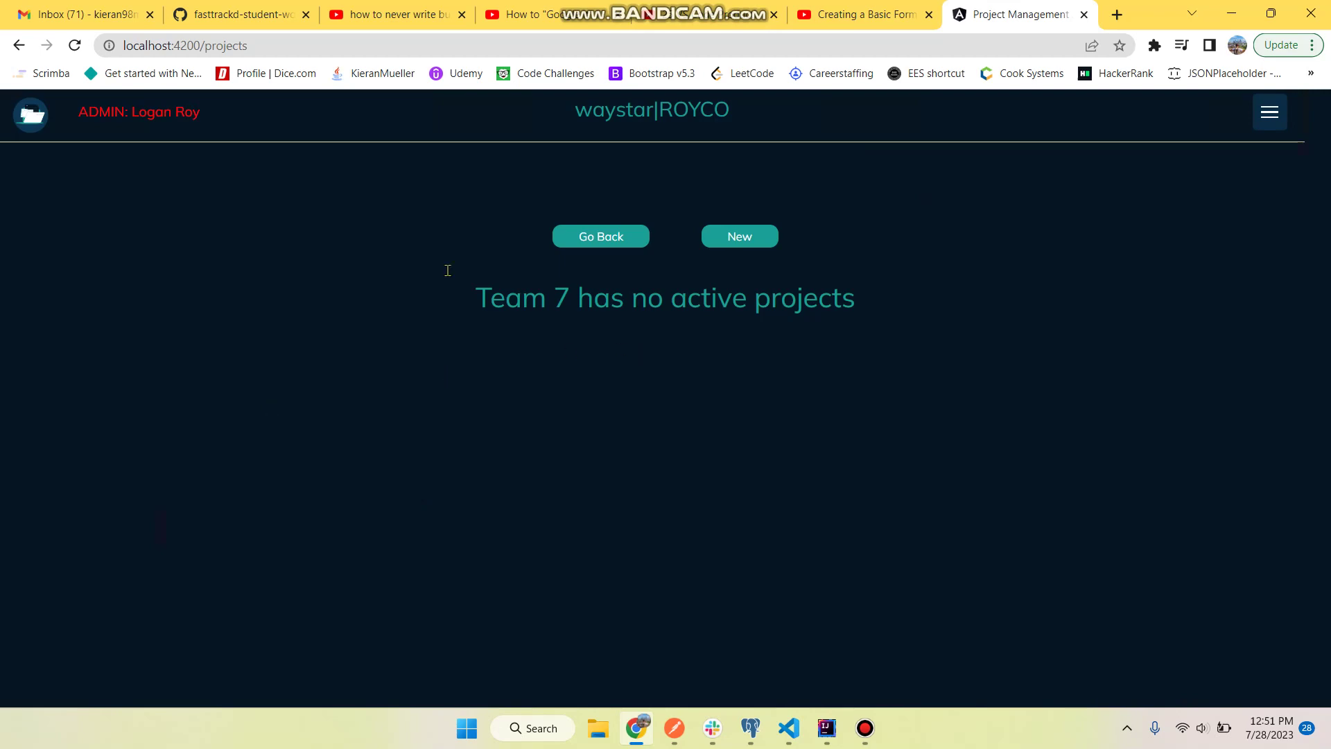
left_click(18, 45)
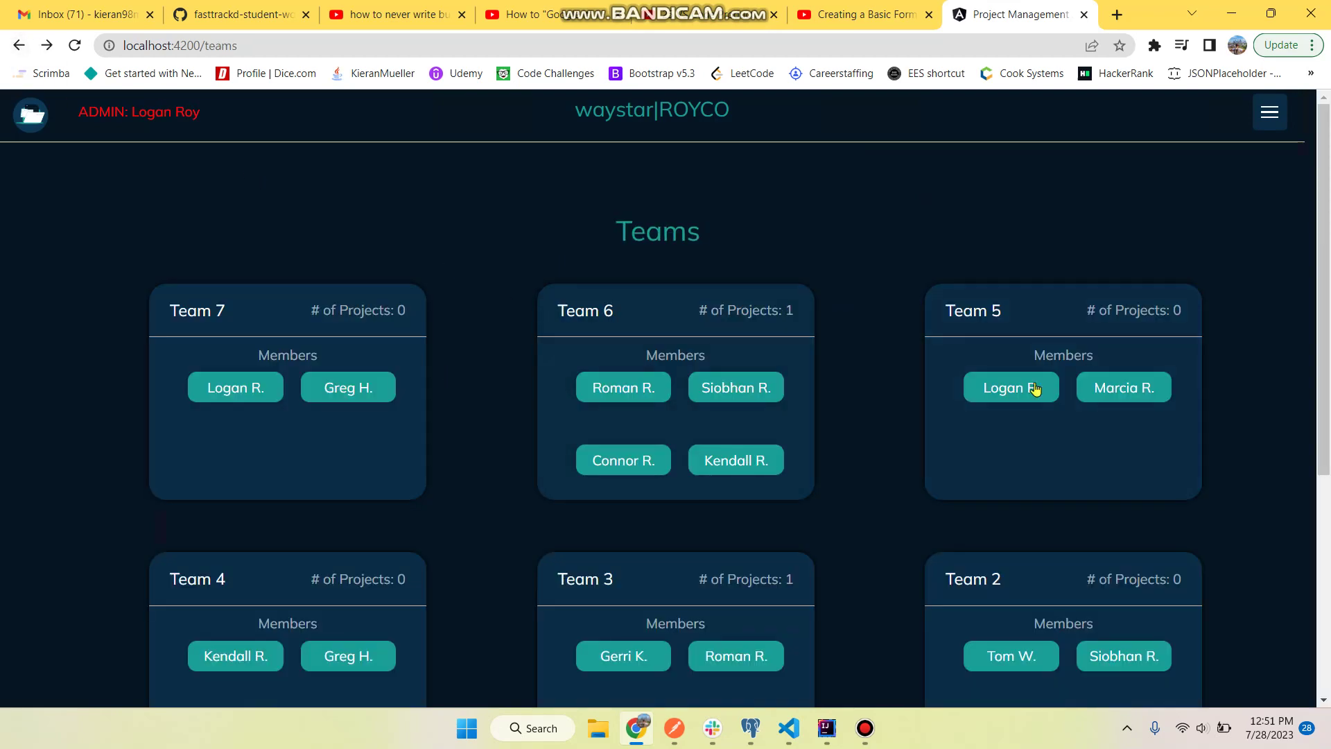
left_click(1269, 121)
left_click(1193, 257)
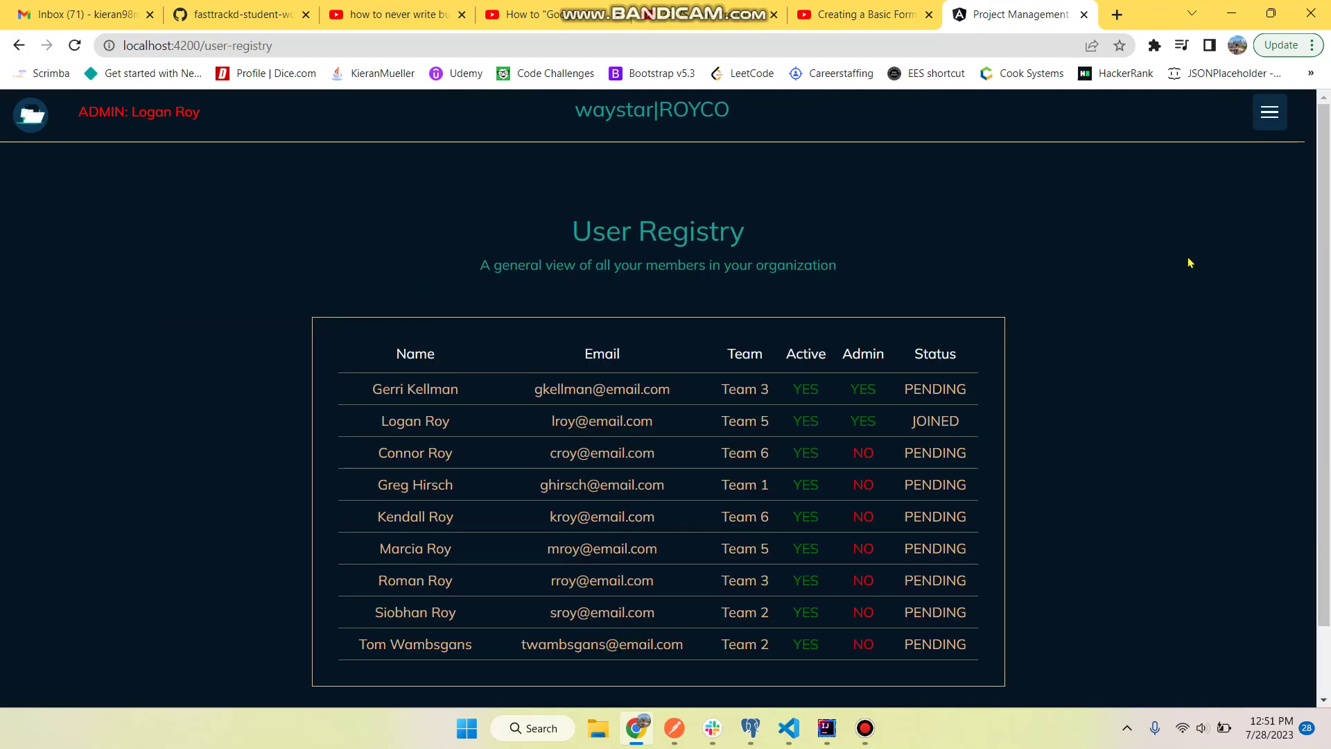
- Review the registry table, pointing out the first user's Active, Admin and PENDING values
scroll(1004, 287, "down", 1)
scroll(1004, 286, "up", 1)
scroll(1003, 287, "down", 1)
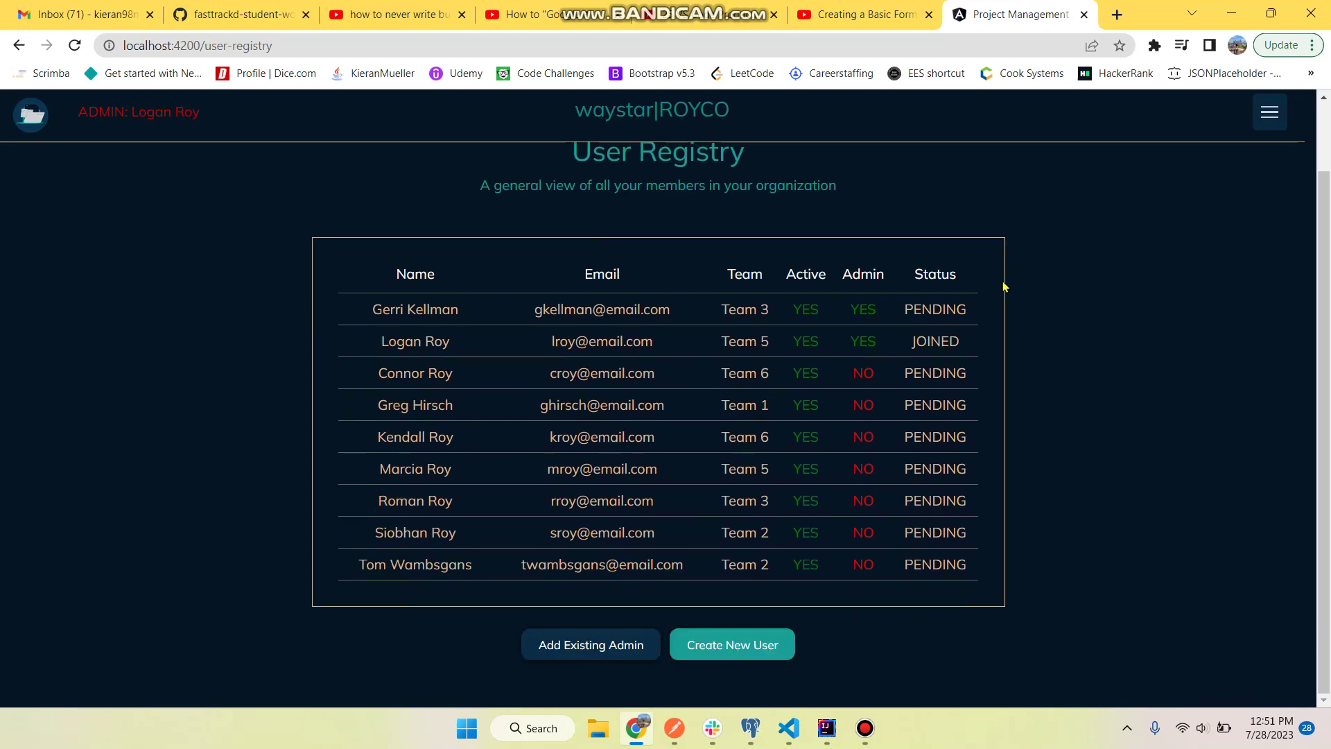
double_click(821, 314)
left_click(835, 316)
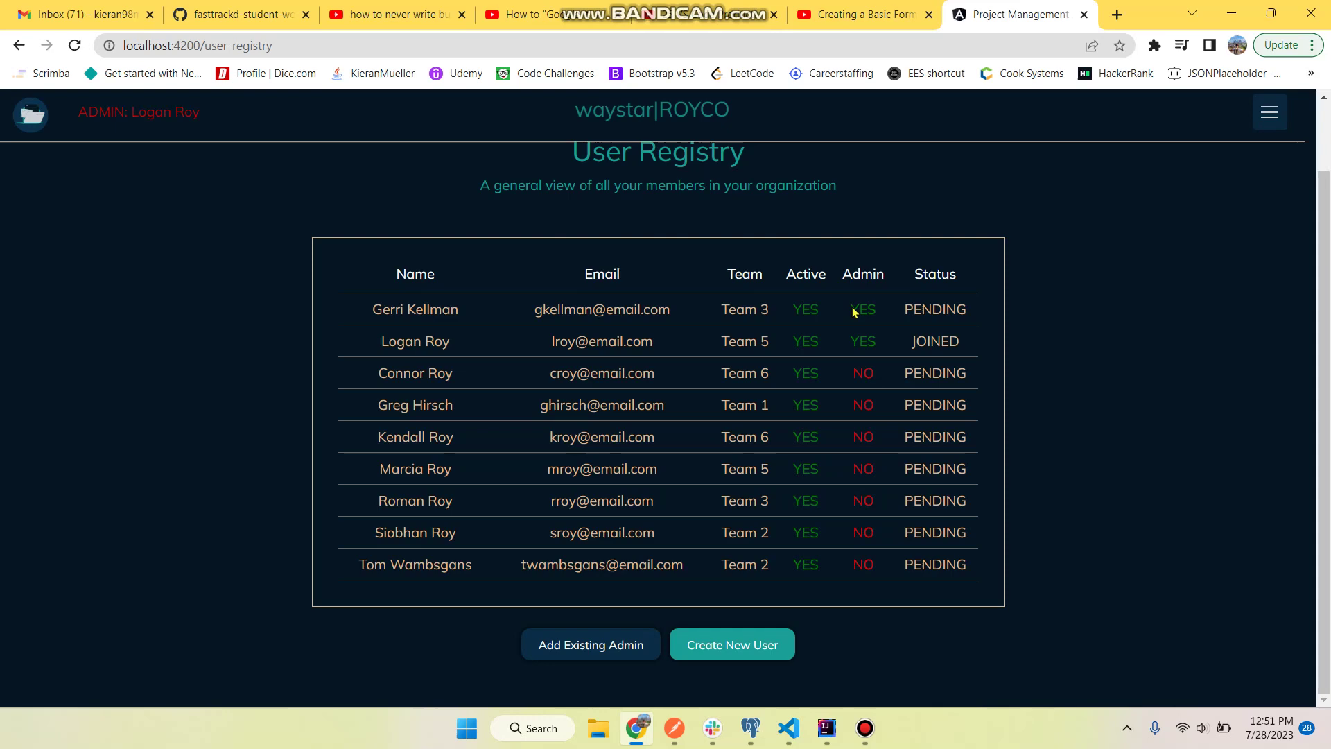
double_click(860, 309)
left_click(890, 311)
double_click(906, 308)
left_click(981, 316)
- Start a new user, enter first and last name, and correct the flagged invalid email
left_click(743, 646)
left_click(579, 338)
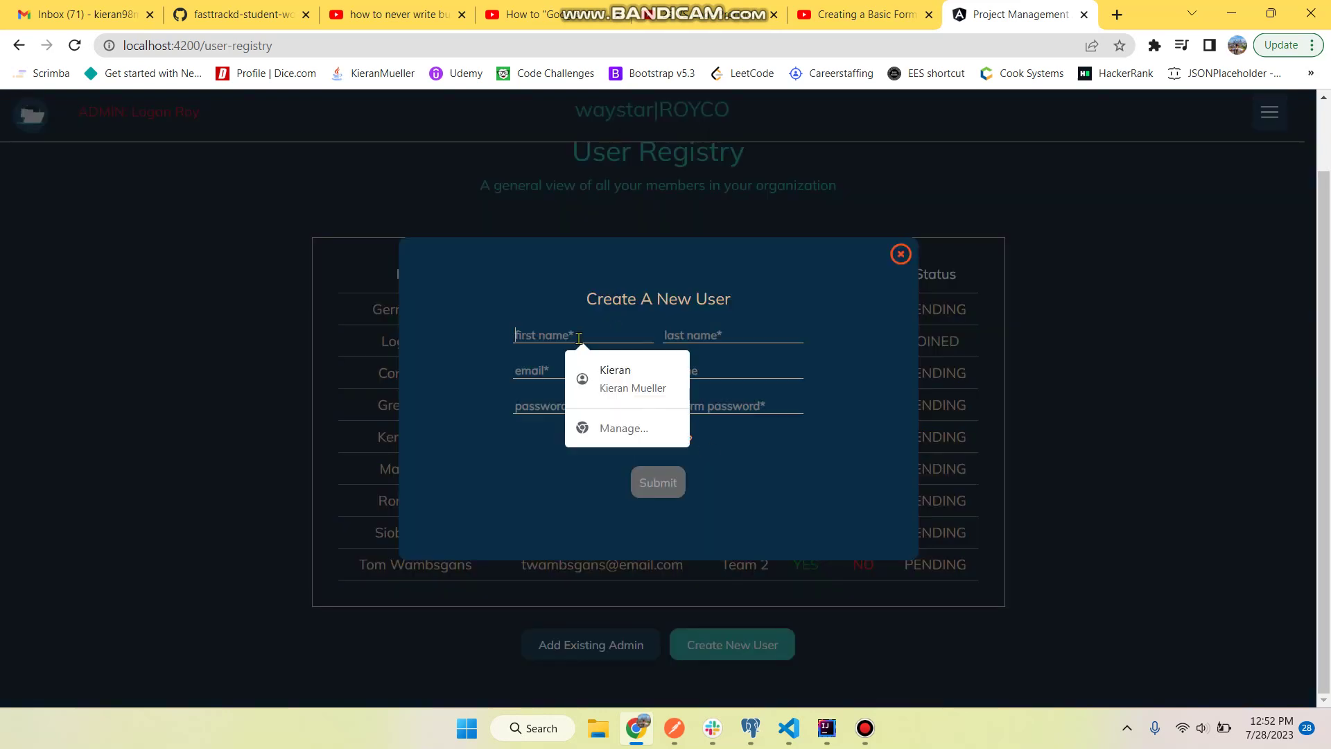
type("Kieran")
key("Tab")
type("mm")
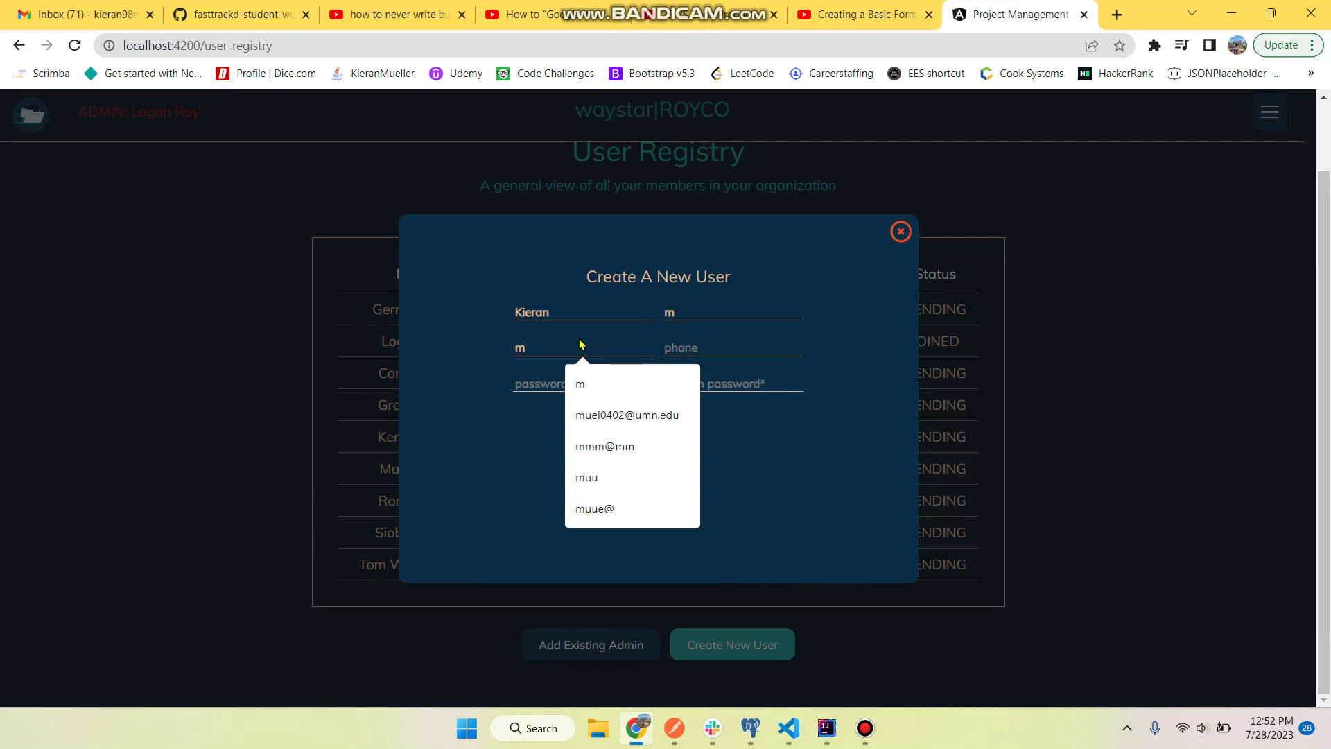
left_click(866, 531)
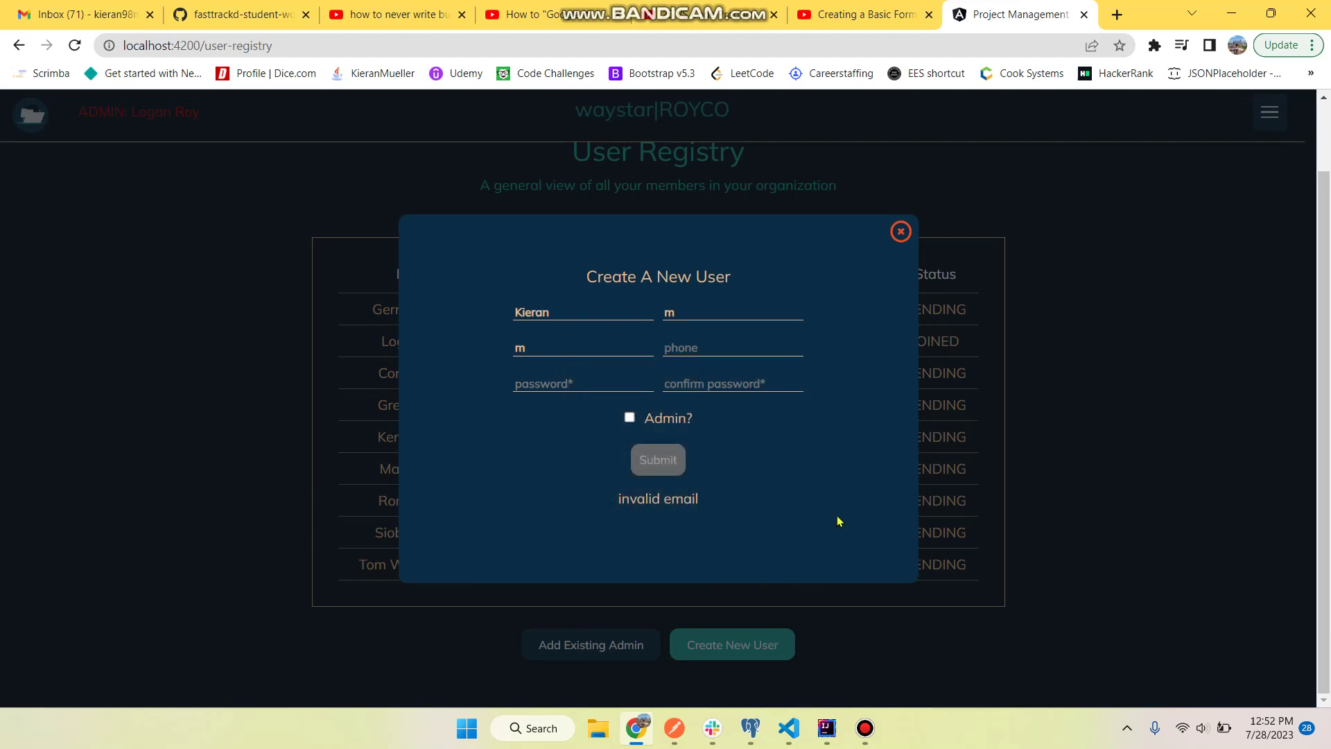
left_click_drag(636, 500, 713, 510)
left_click(718, 503)
left_click(565, 348)
type("@")
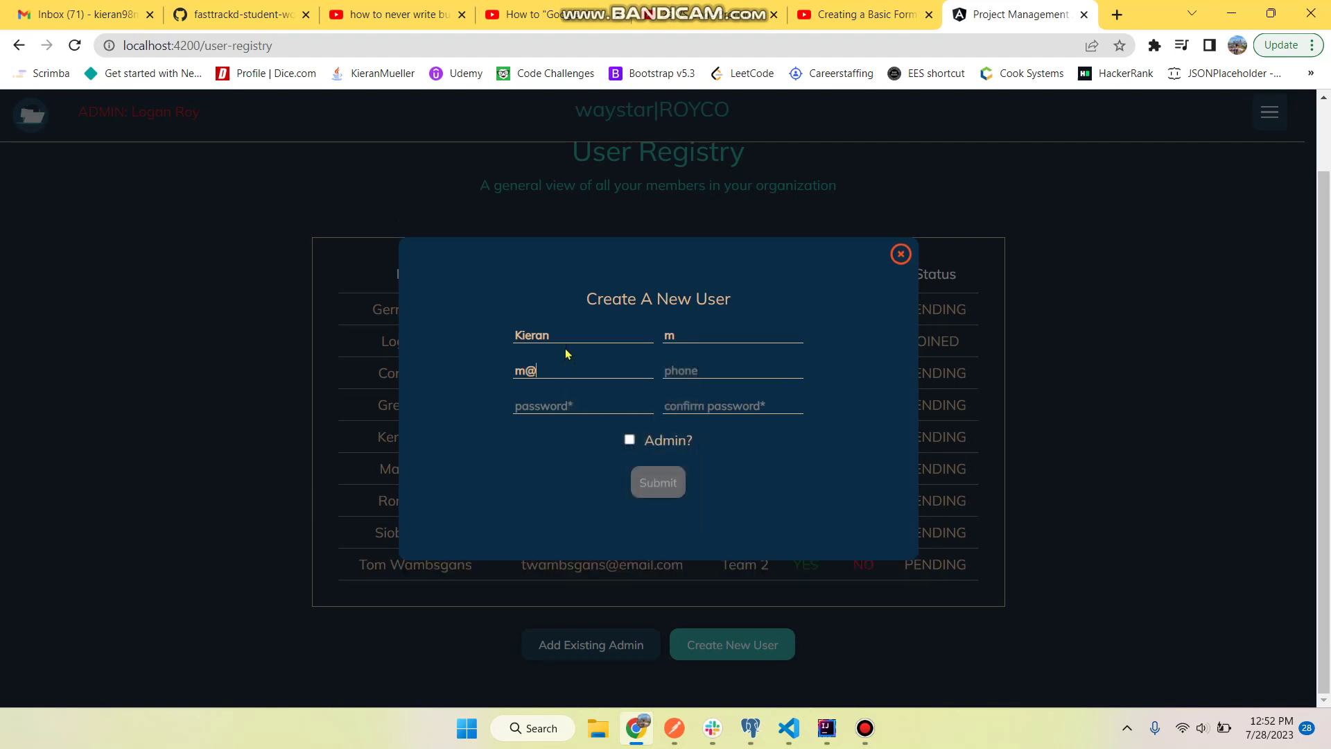
- Enter the user's phone number and the same password in both password fields
left_click(709, 374)
type("612")
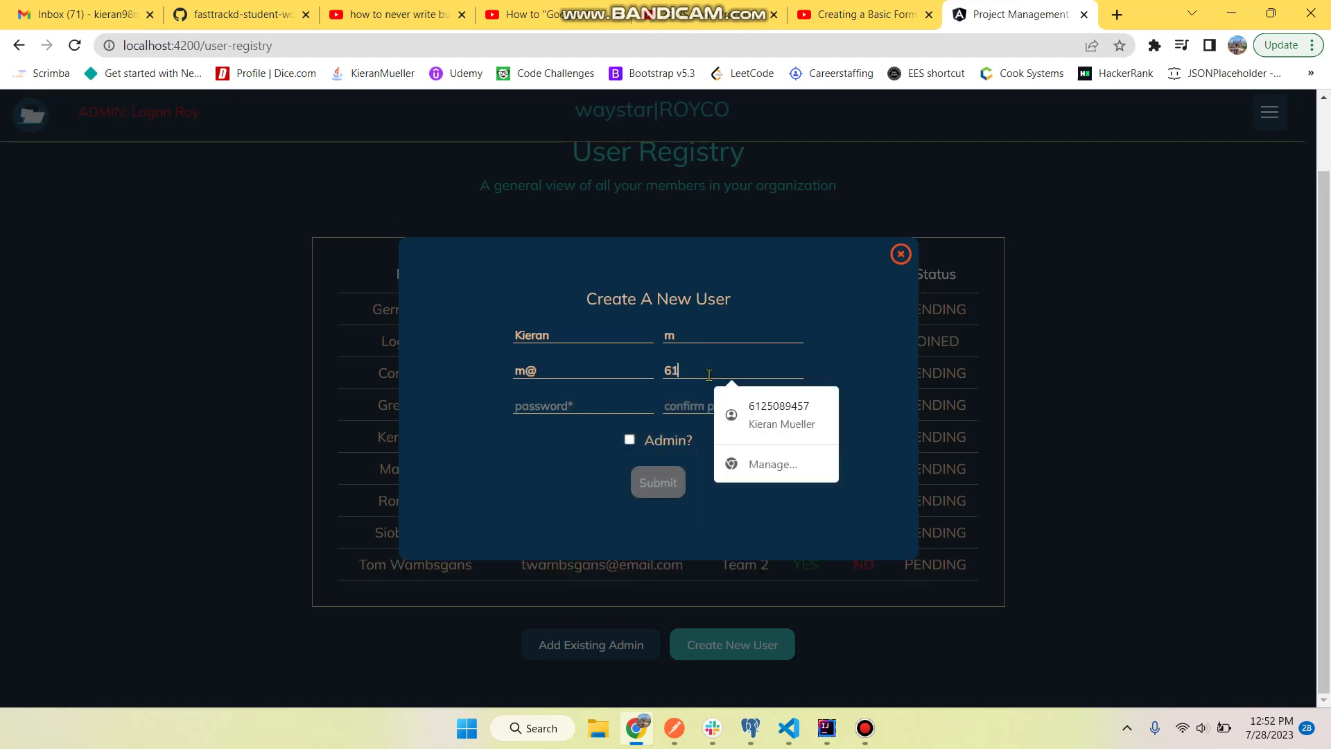
left_click(565, 403)
type("m")
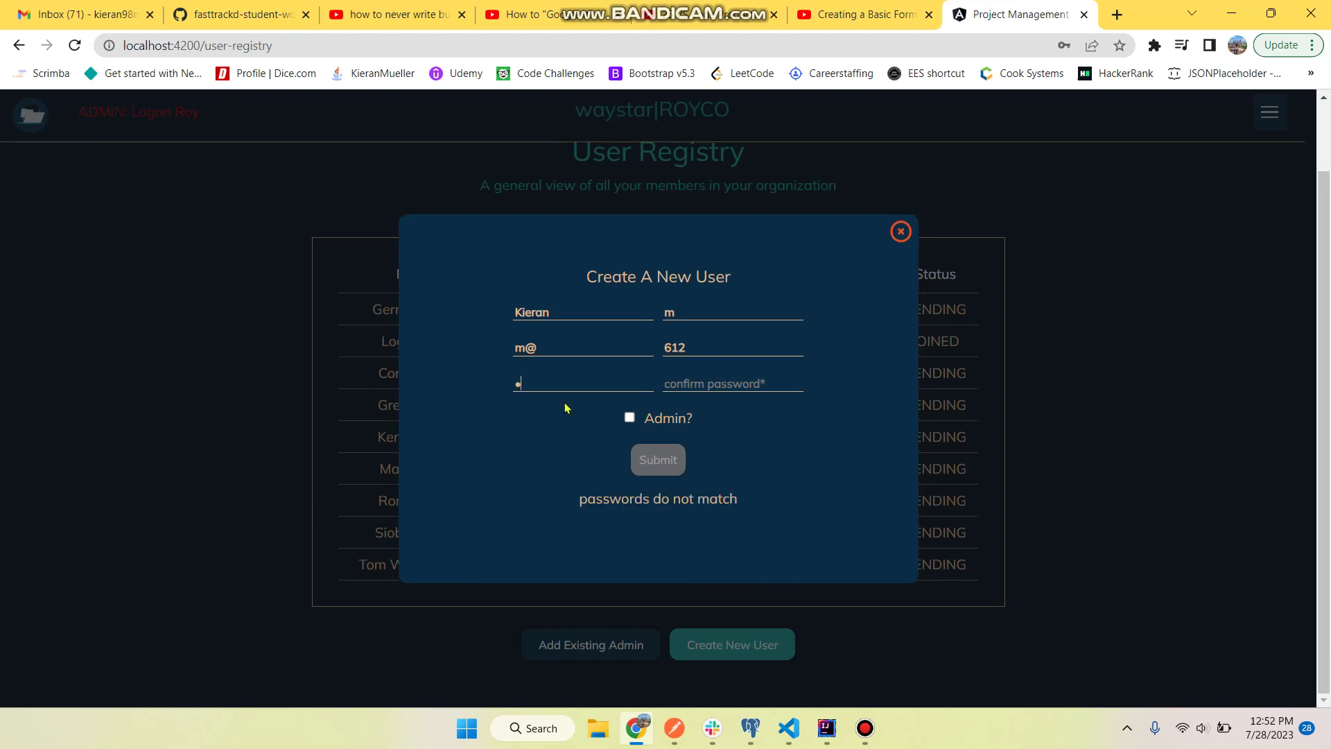
type("m")
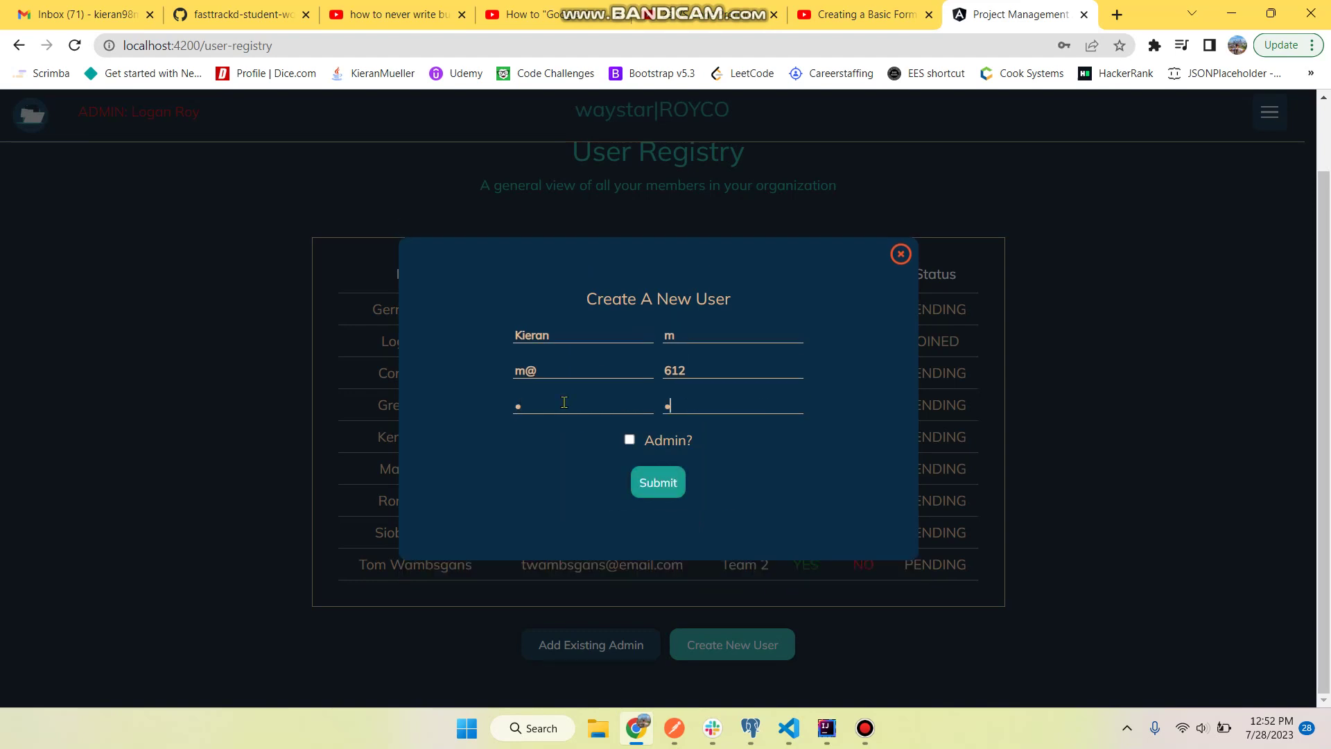
key("BackSpace")
type("mmm")
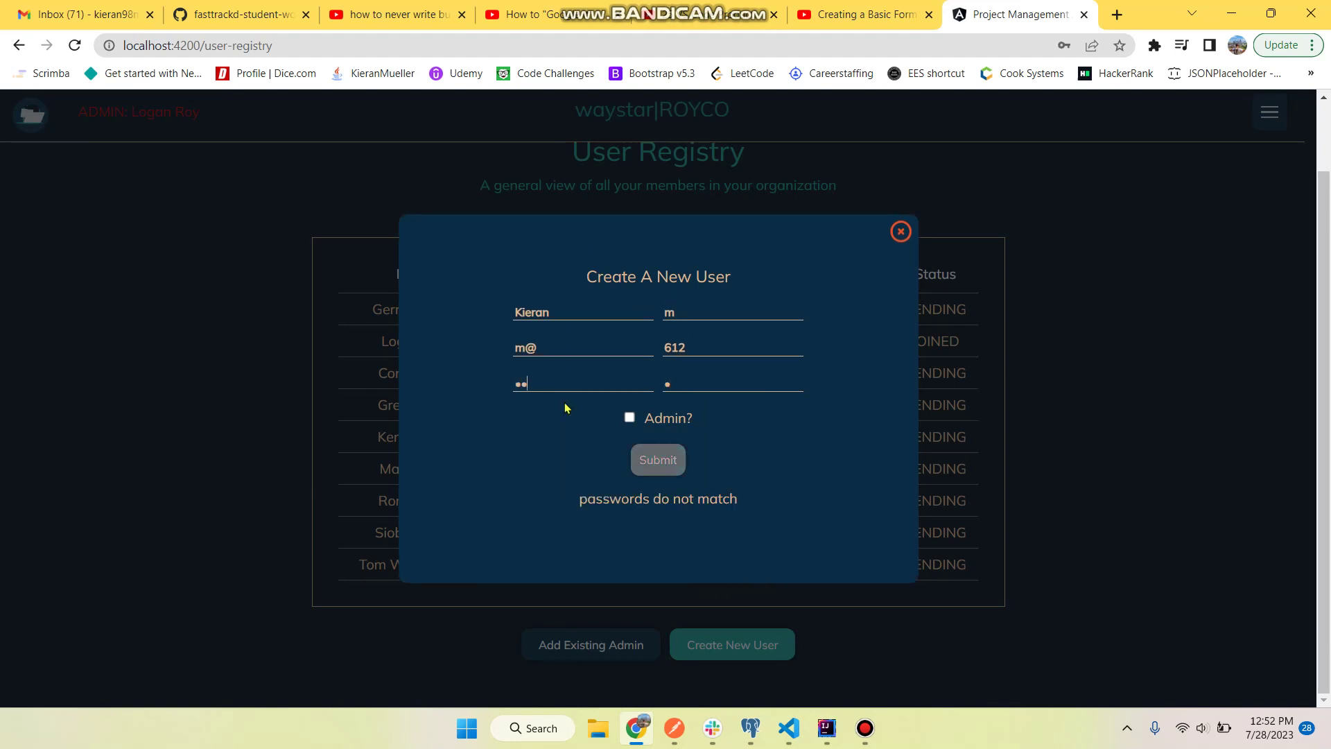
key("Tab")
type("mmm")
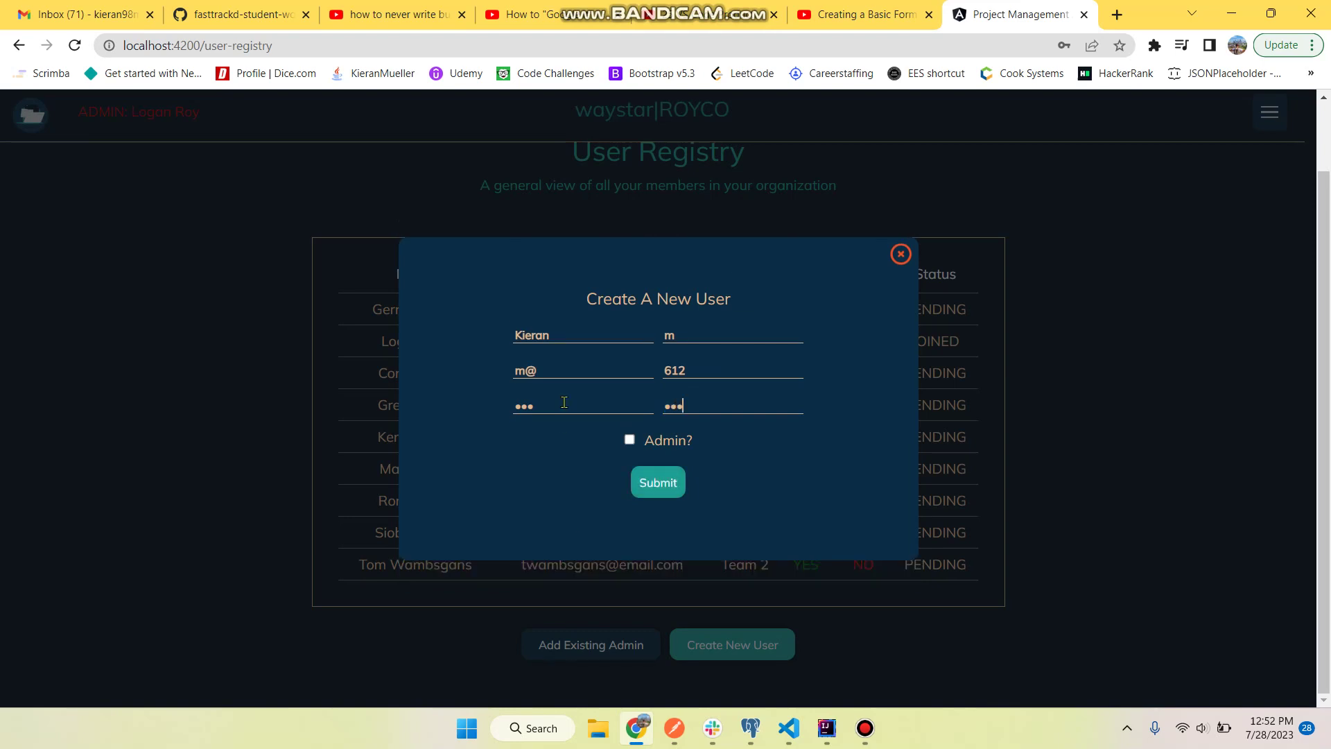
- Correct the first name and submit the new non-admin user
left_click(569, 332)
key("BackSpace")
key("BackSpace")
key("BackSpace")
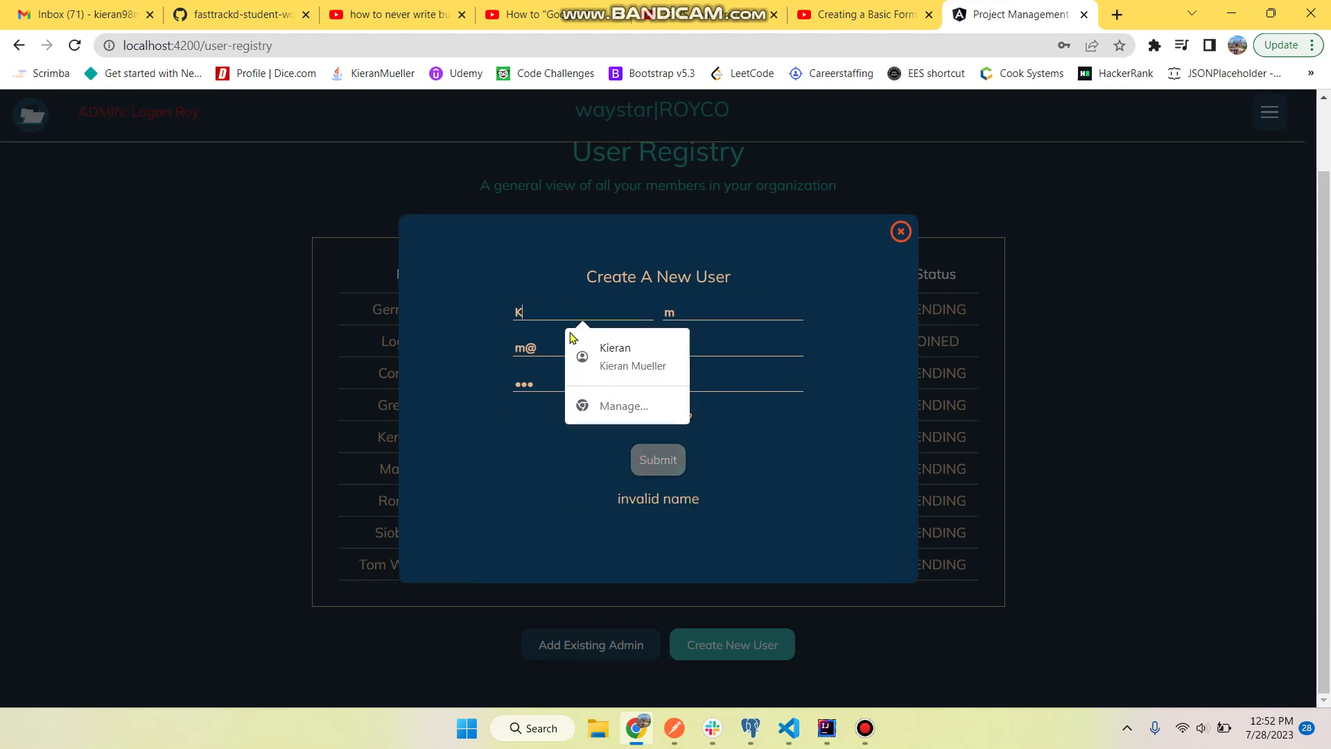
left_click(488, 261)
left_click(533, 307)
type("ieran")
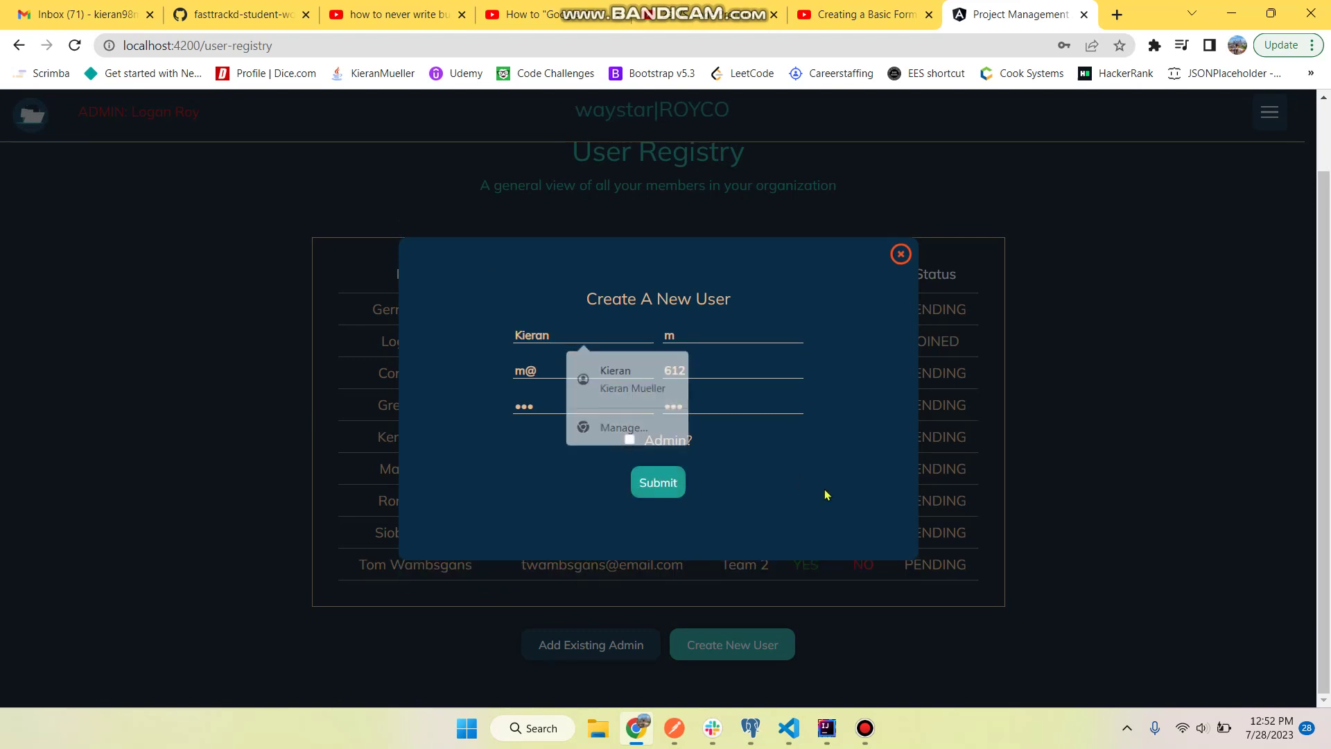
left_click(822, 493)
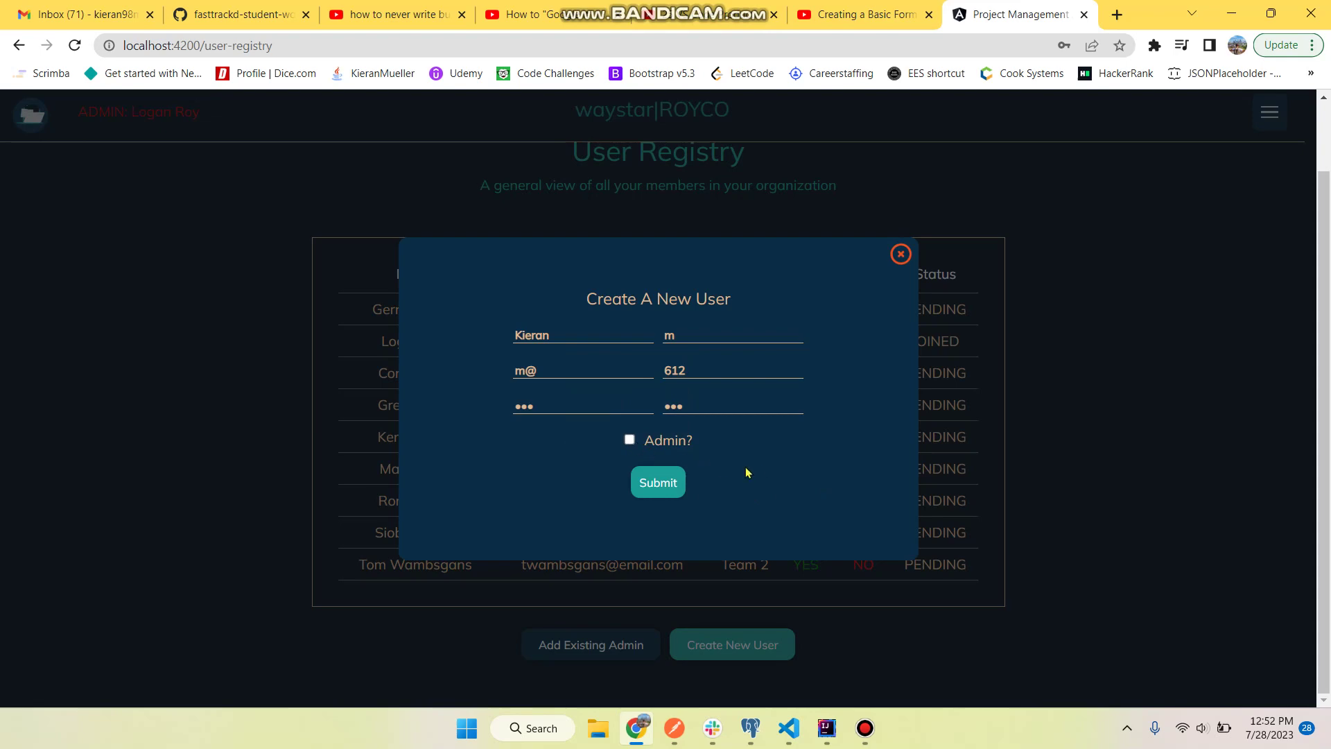
left_click(664, 487)
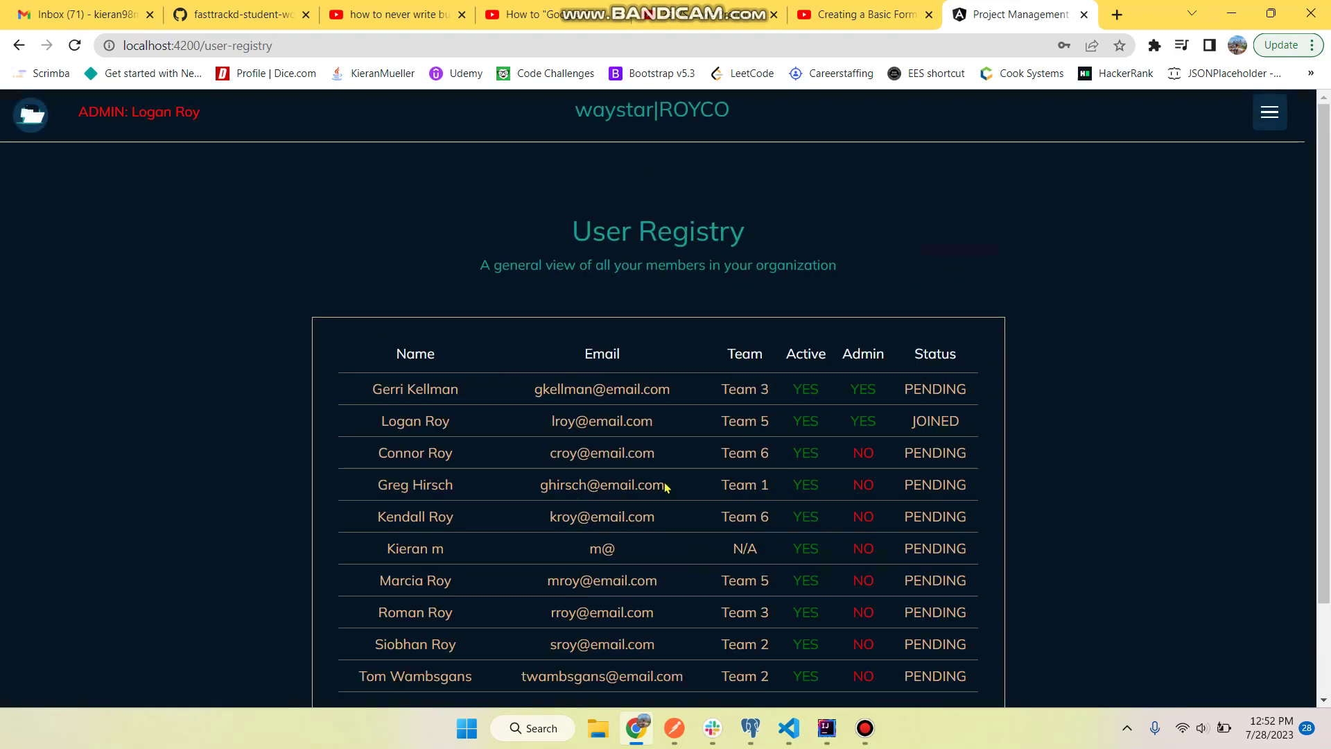
- Check the new user's row and the rows below it in the User Registry
scroll(668, 485, "down", 1)
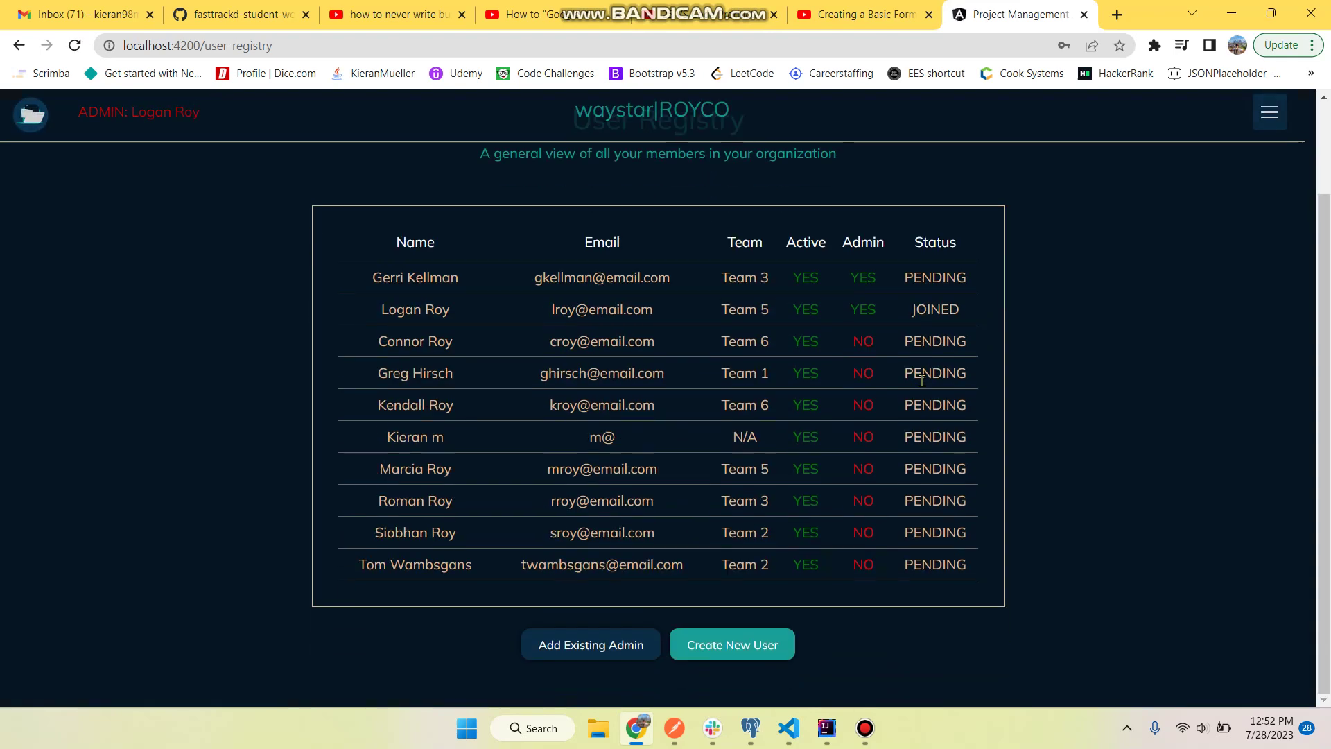
triple_click(446, 445)
left_click(736, 437)
left_click_drag(914, 438, 1018, 435)
left_click(962, 438)
scroll(1040, 380, "up", 2)
left_click(1274, 115)
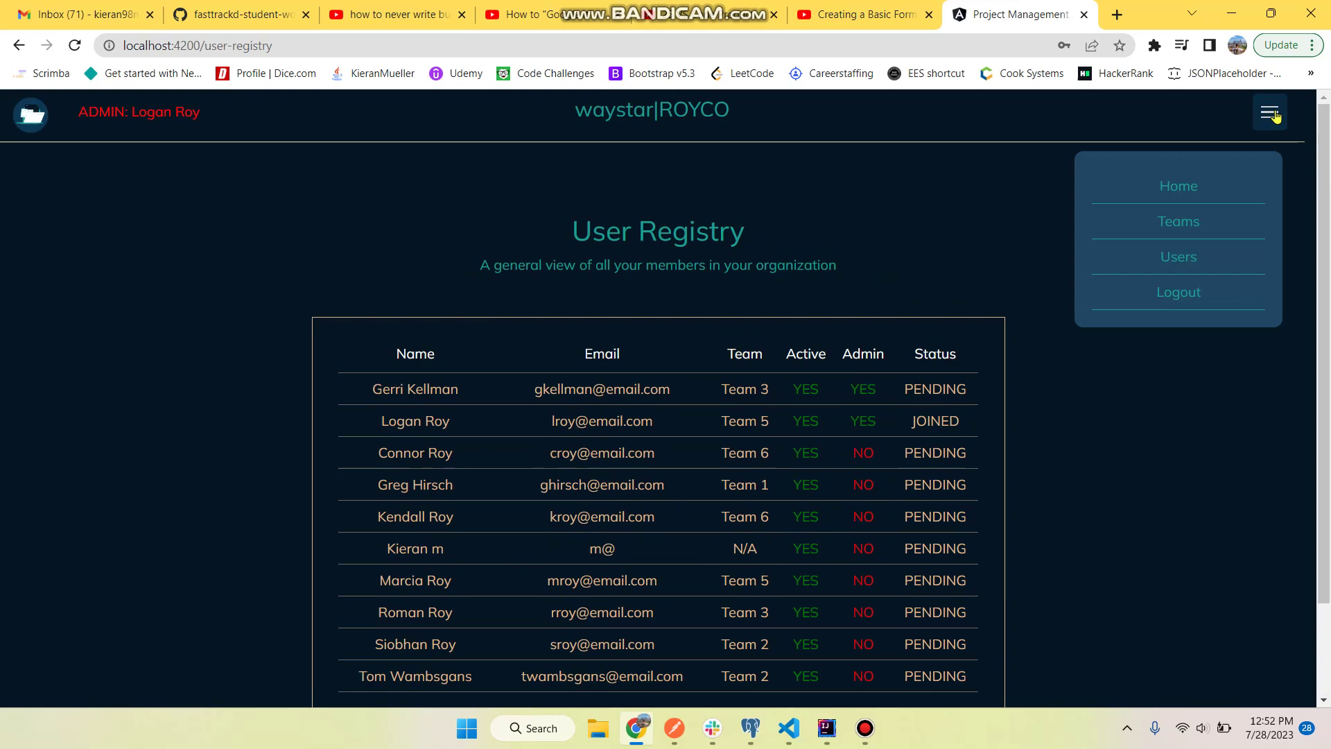
- Log out and sign in with the new user's username and password
left_click(1186, 299)
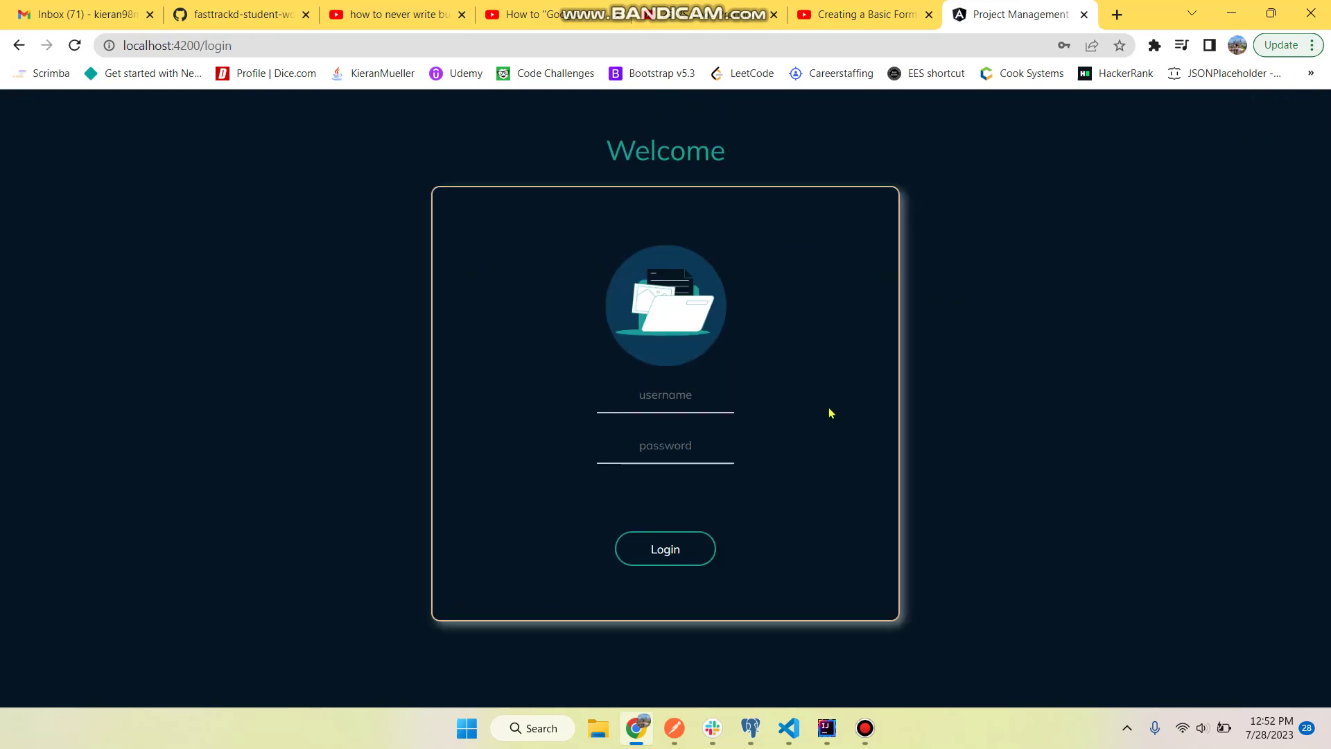
left_click(691, 411)
type("Kieran.")
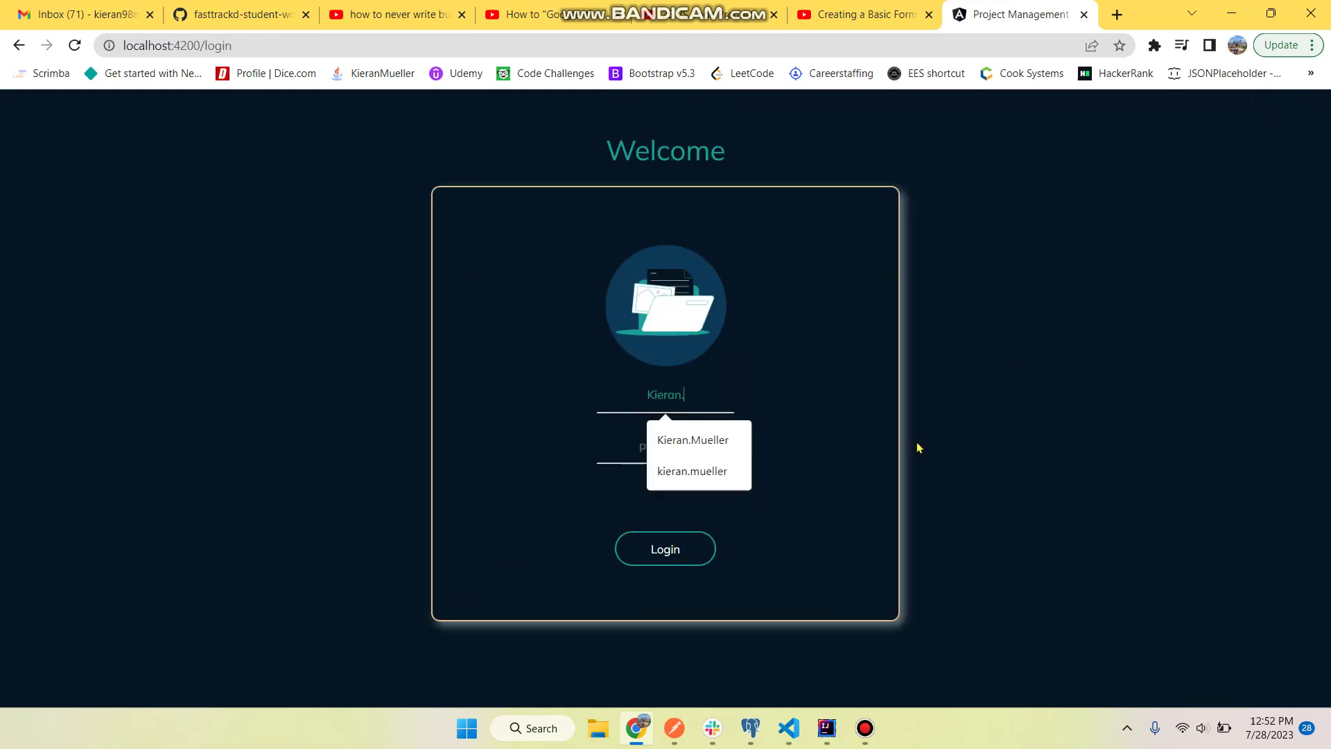
type("m")
left_click(757, 399)
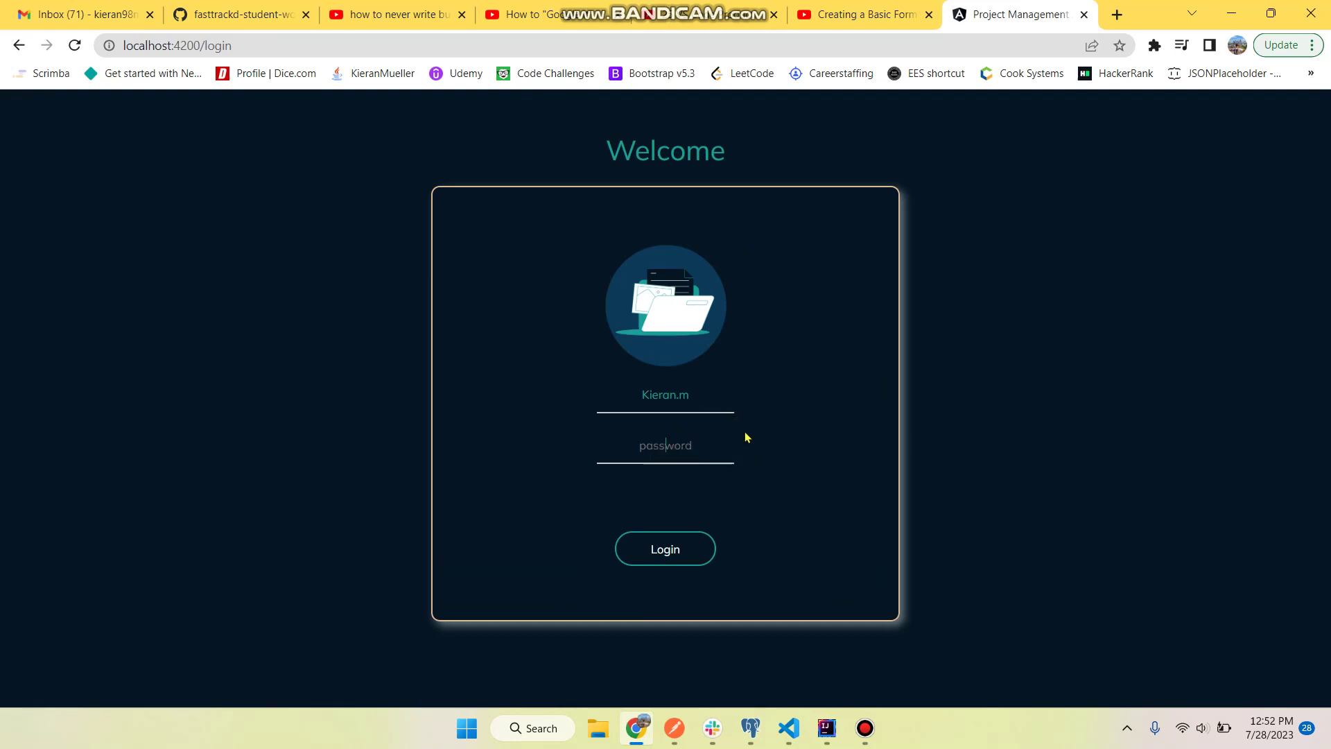
type("pass")
left_click(675, 552)
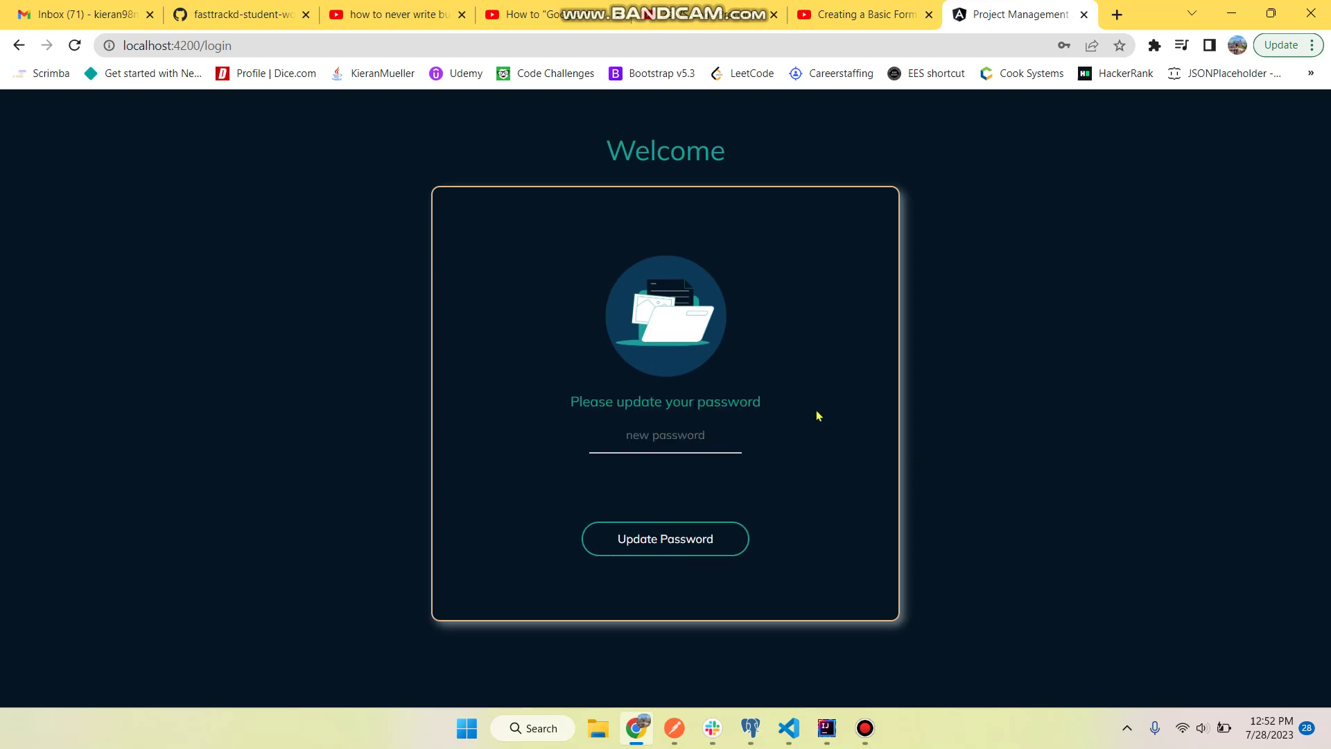
- Submit the updated password and review the Announcements page showing the signed-in user's name
type("password")
key("Return")
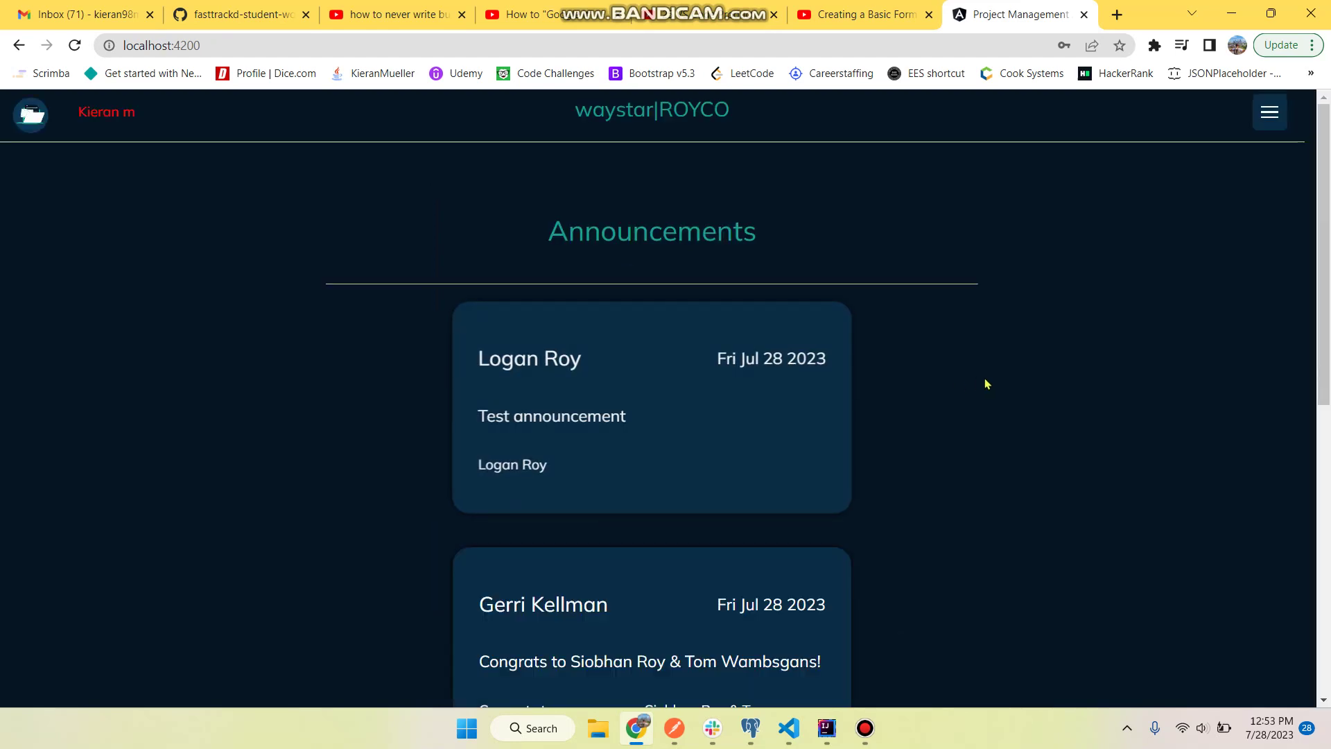
scroll(986, 383, "down", 6)
scroll(985, 380, "up", 6)
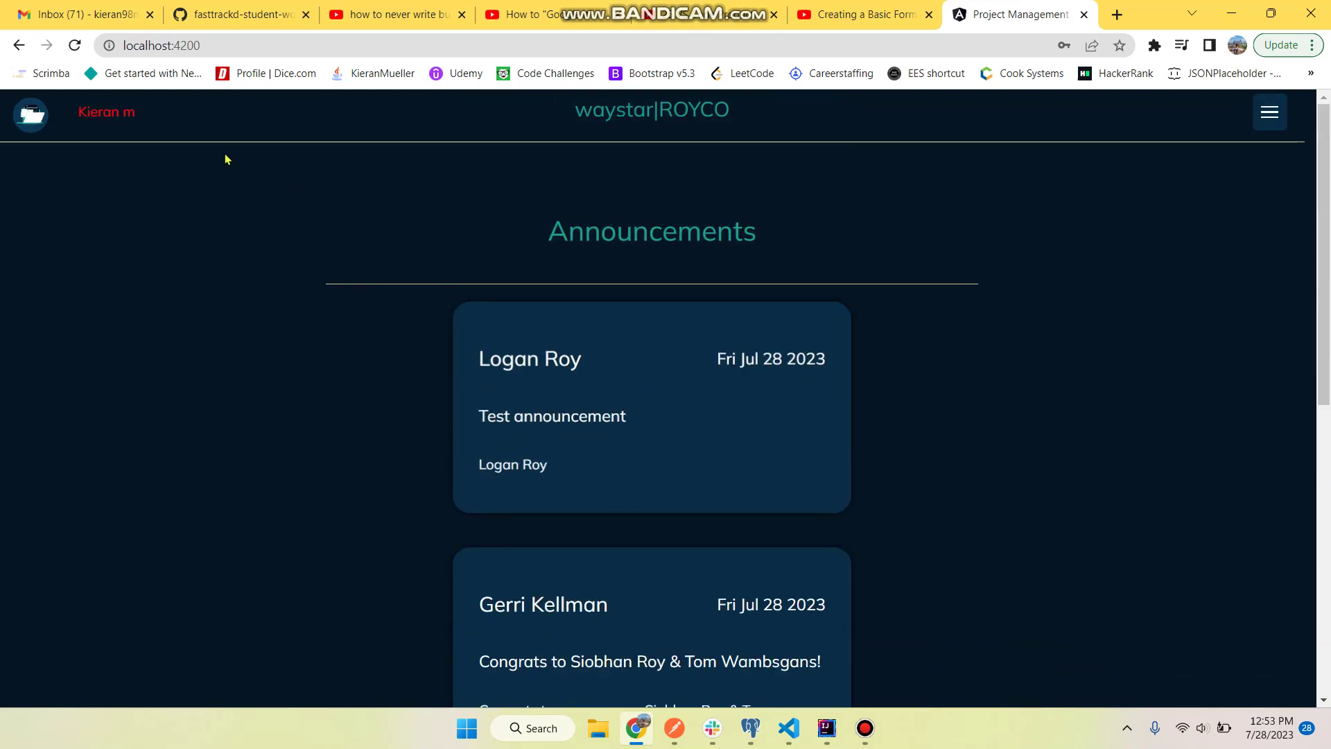
left_click_drag(78, 112, 156, 125)
left_click(142, 120)
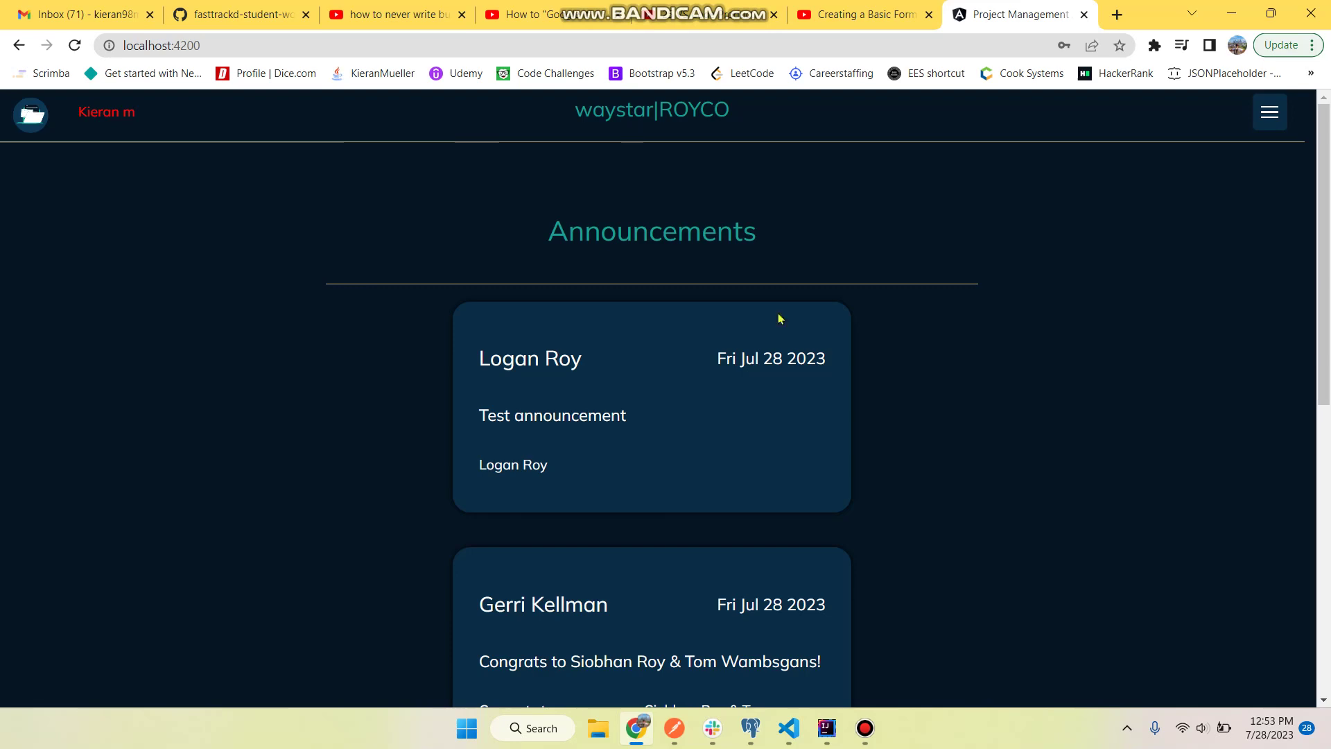
scroll(1085, 400, "down", 3)
scroll(1085, 401, "up", 3)
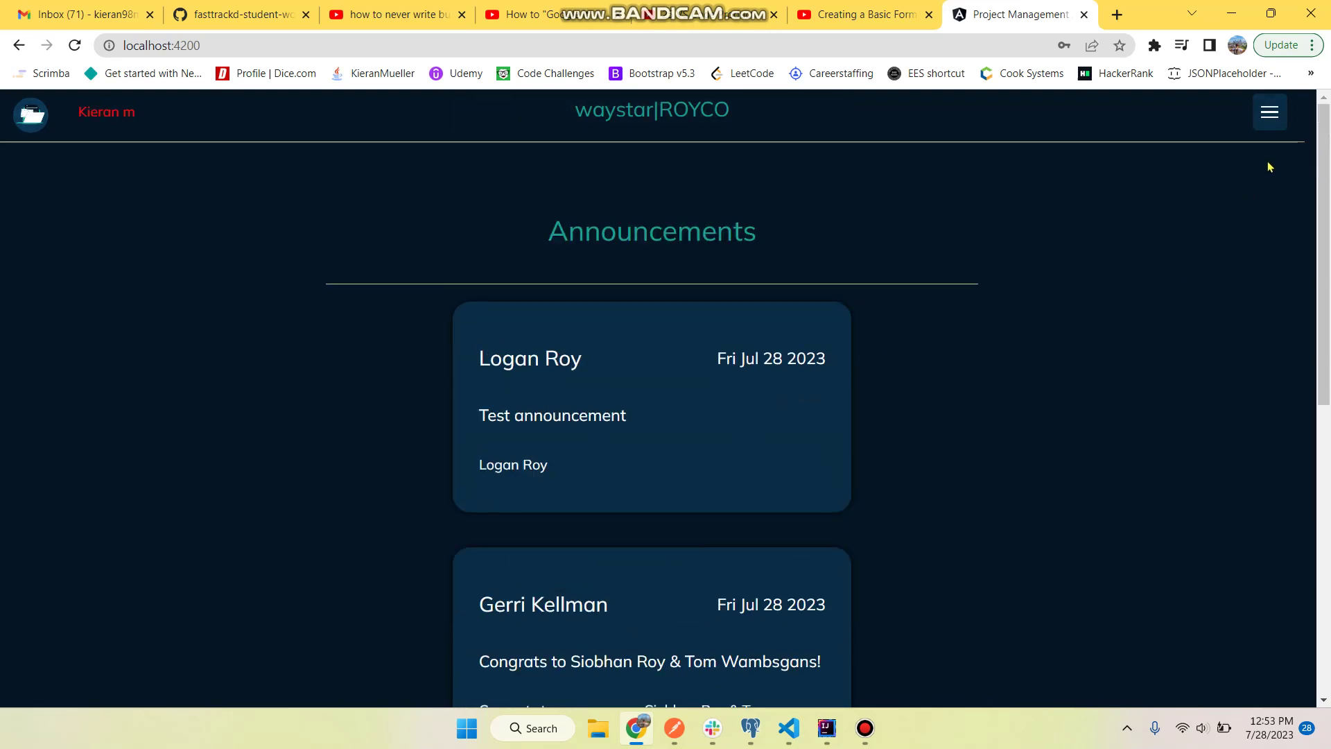
- Go to the Projects page, which shows no active projects, then reopen and close the menu
left_click(1270, 115)
left_click(1189, 229)
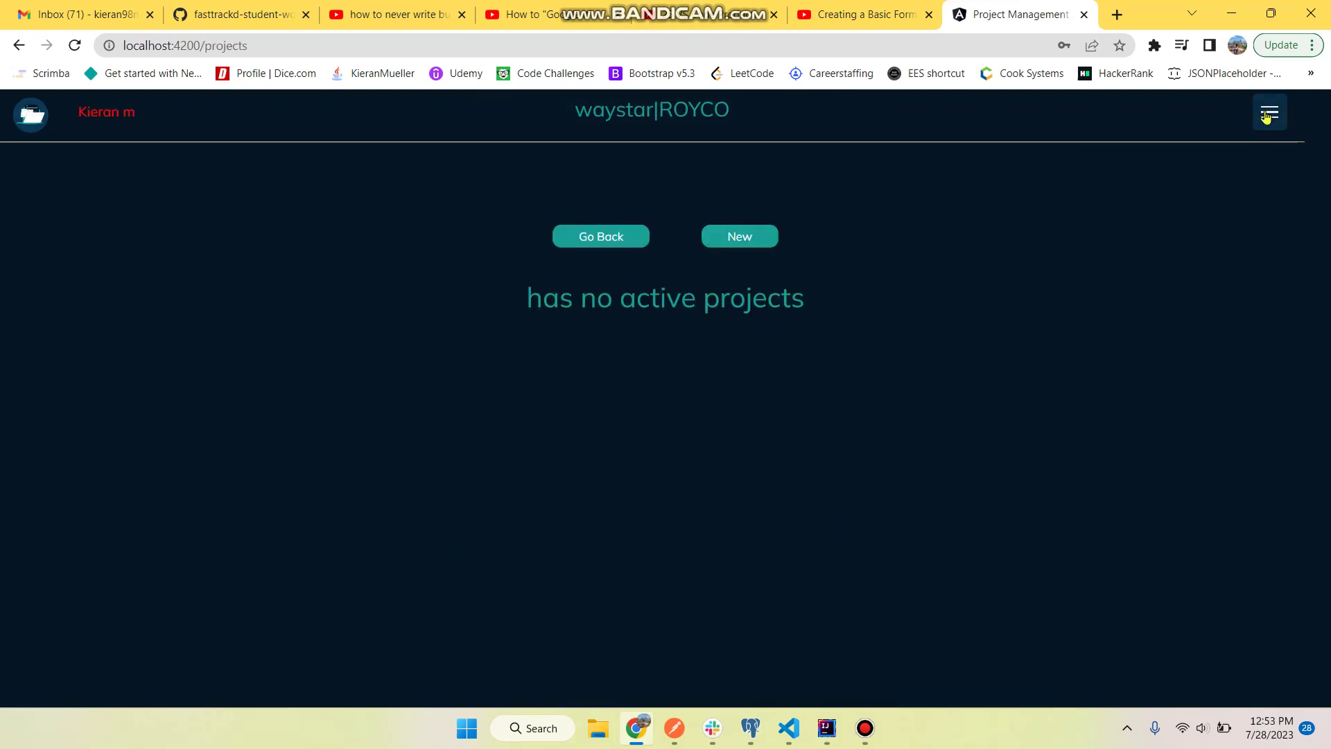
left_click(1268, 116)
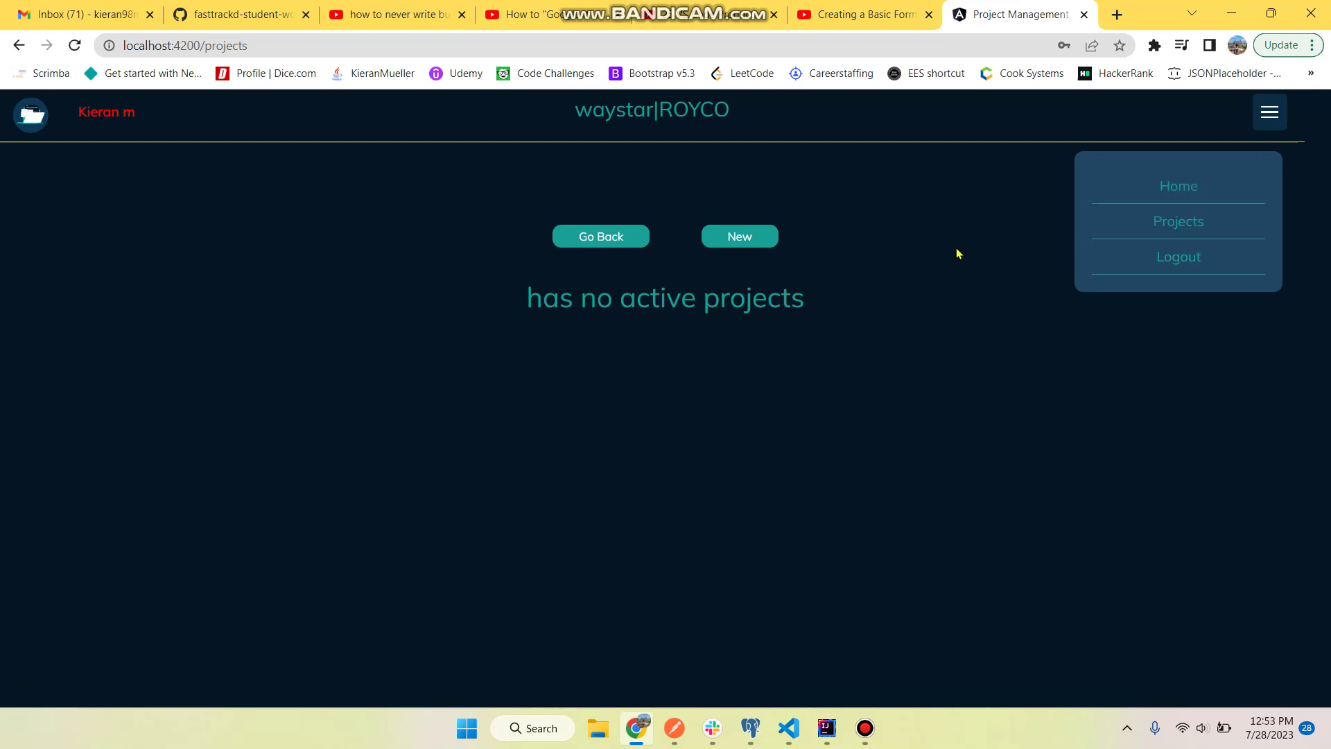
left_click(1277, 122)
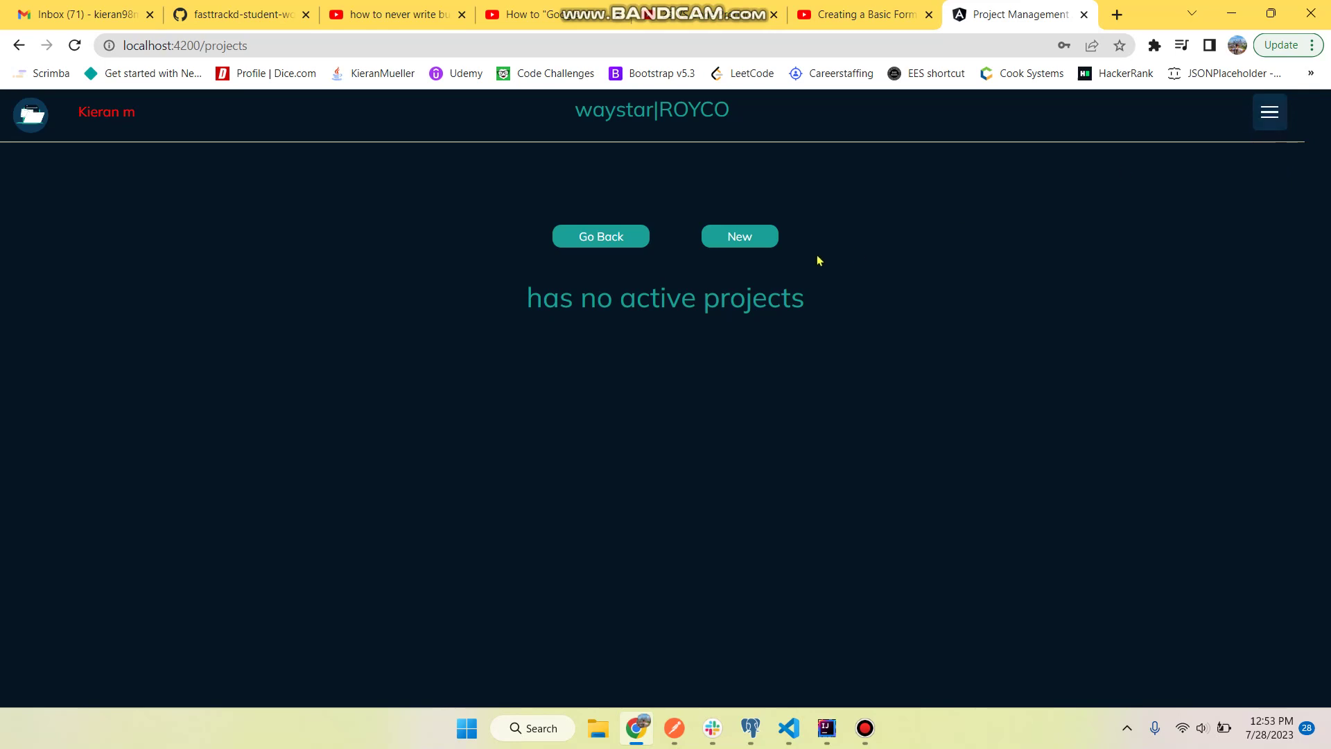
- Start a new project named 'Creatingtest', then close the form without saving
left_click(739, 238)
left_click(669, 280)
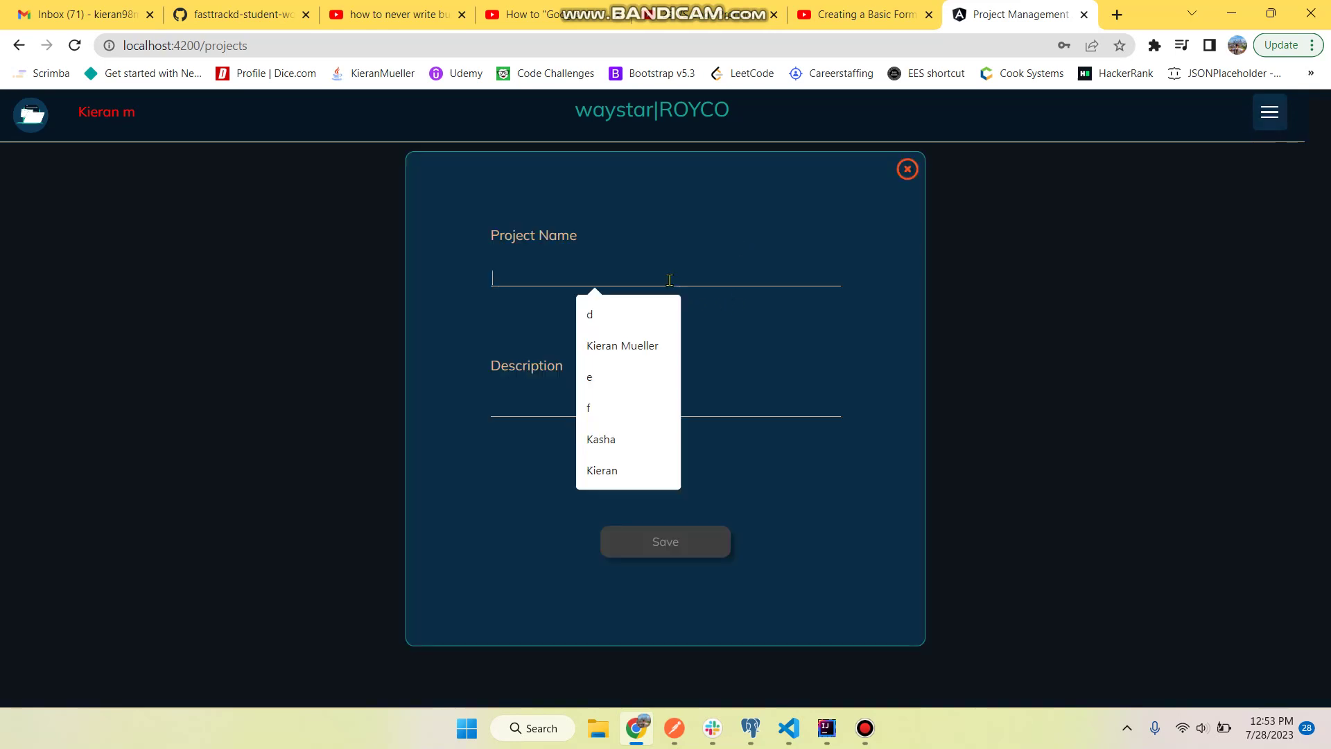
type("Creating proj")
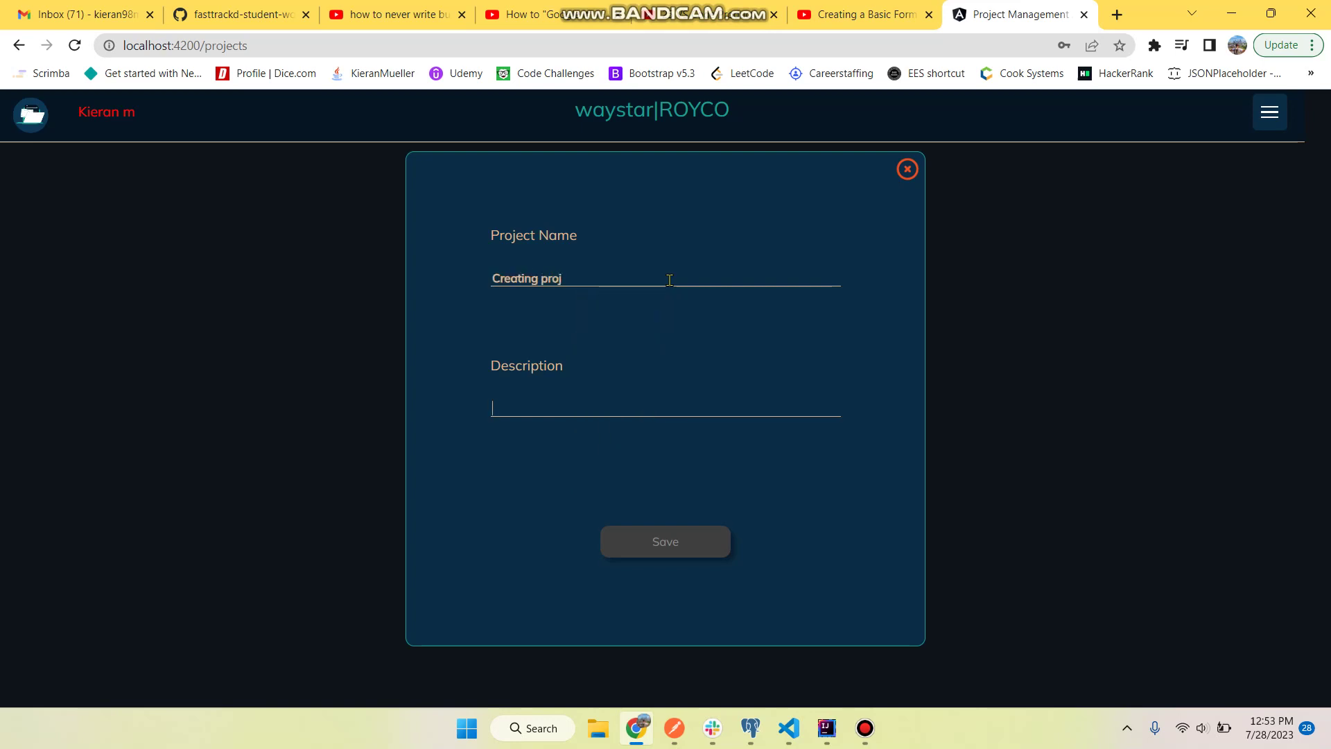
type("test")
key("Return")
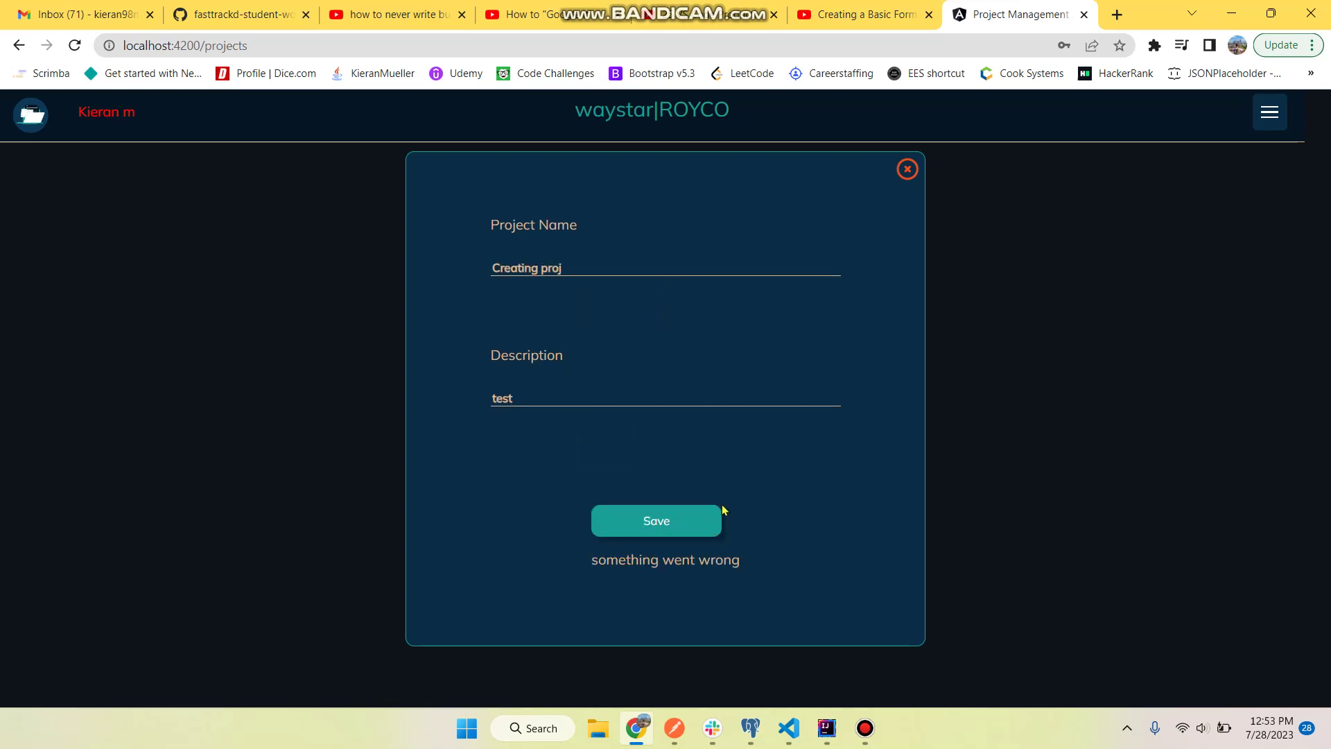
left_click(906, 168)
- Return to Announcements, visit Projects from the menu, and come back home via the logo
left_click(1263, 125)
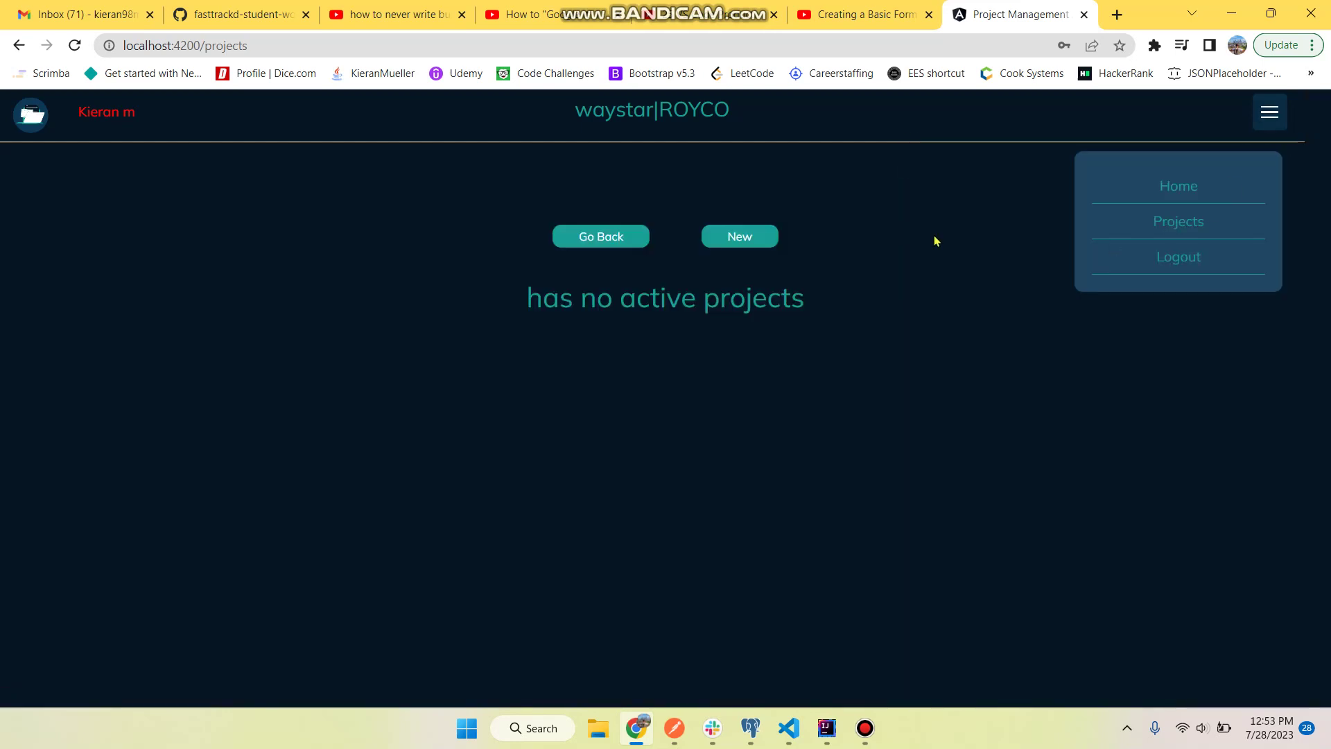
left_click(1269, 113)
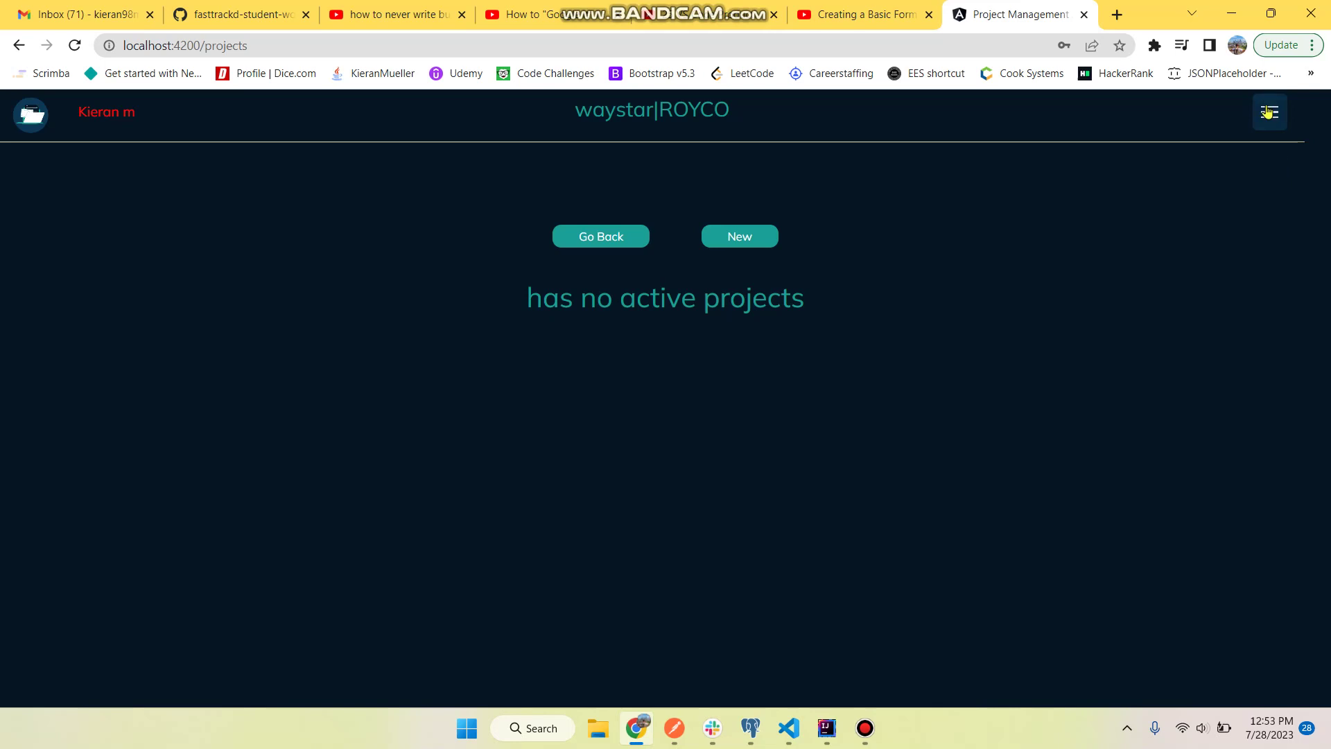
left_click(617, 239)
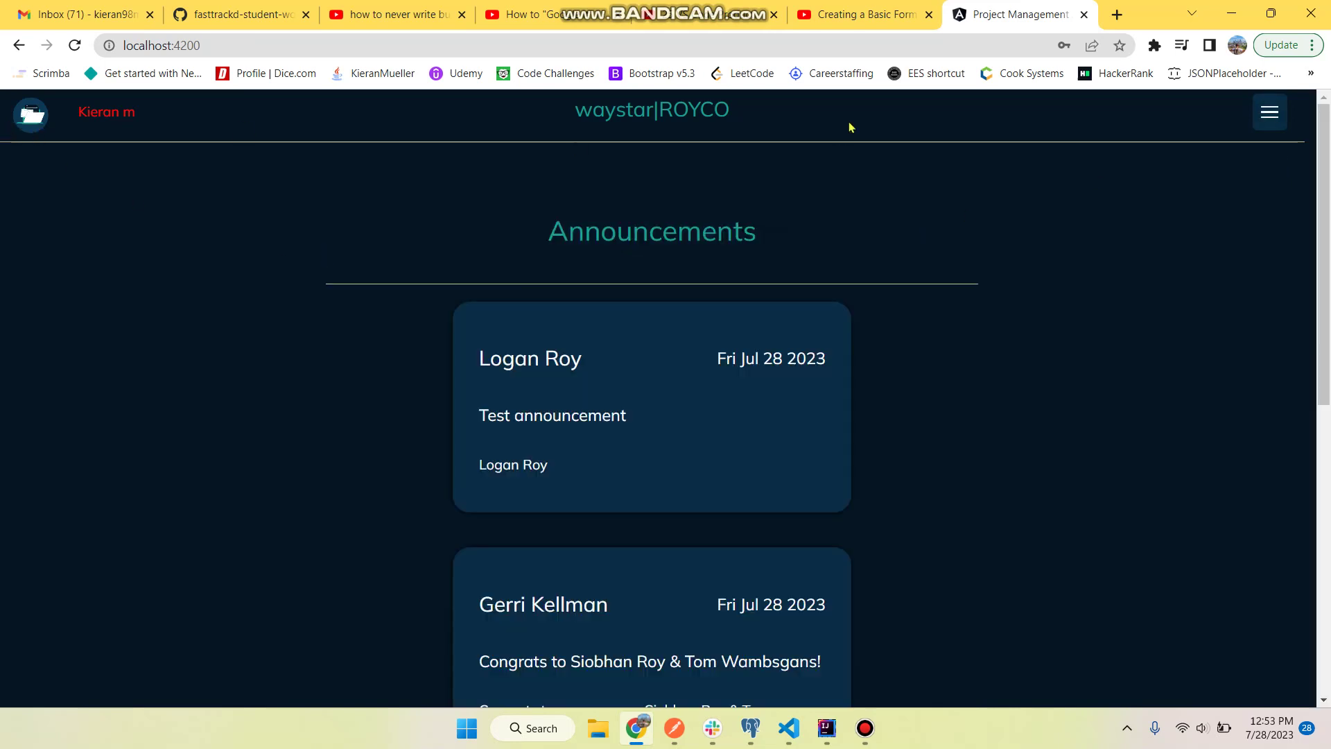
left_click(1273, 125)
left_click(1179, 219)
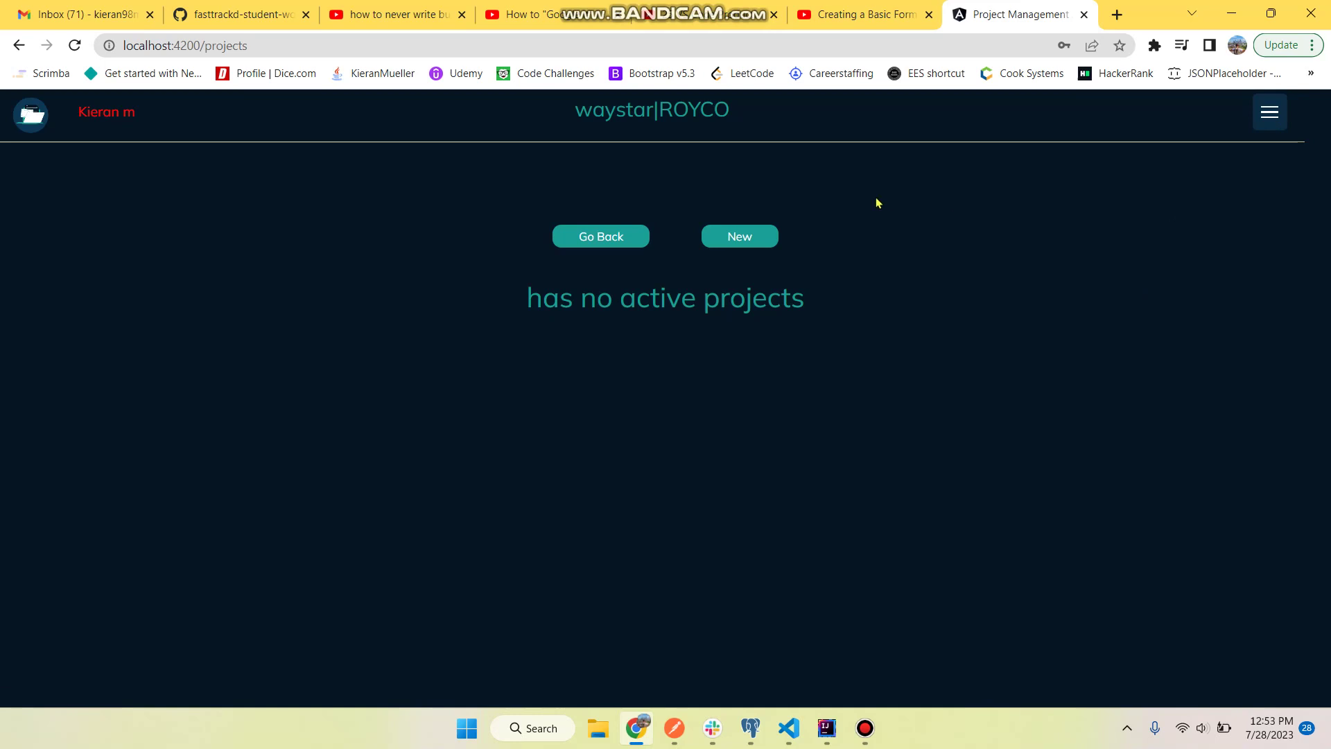
left_click(648, 121)
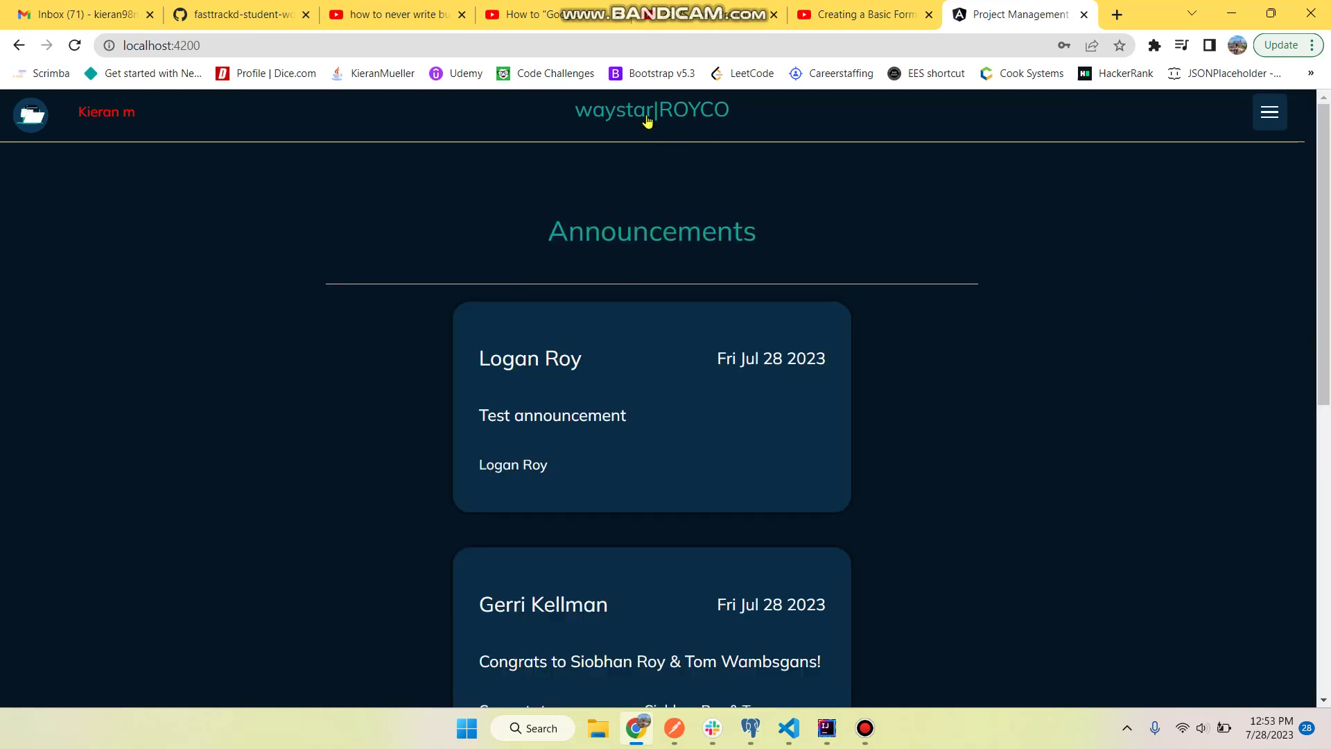
- Visit Projects again, return home with Go Back, and log out from the menu
left_click(1268, 125)
left_click(1201, 228)
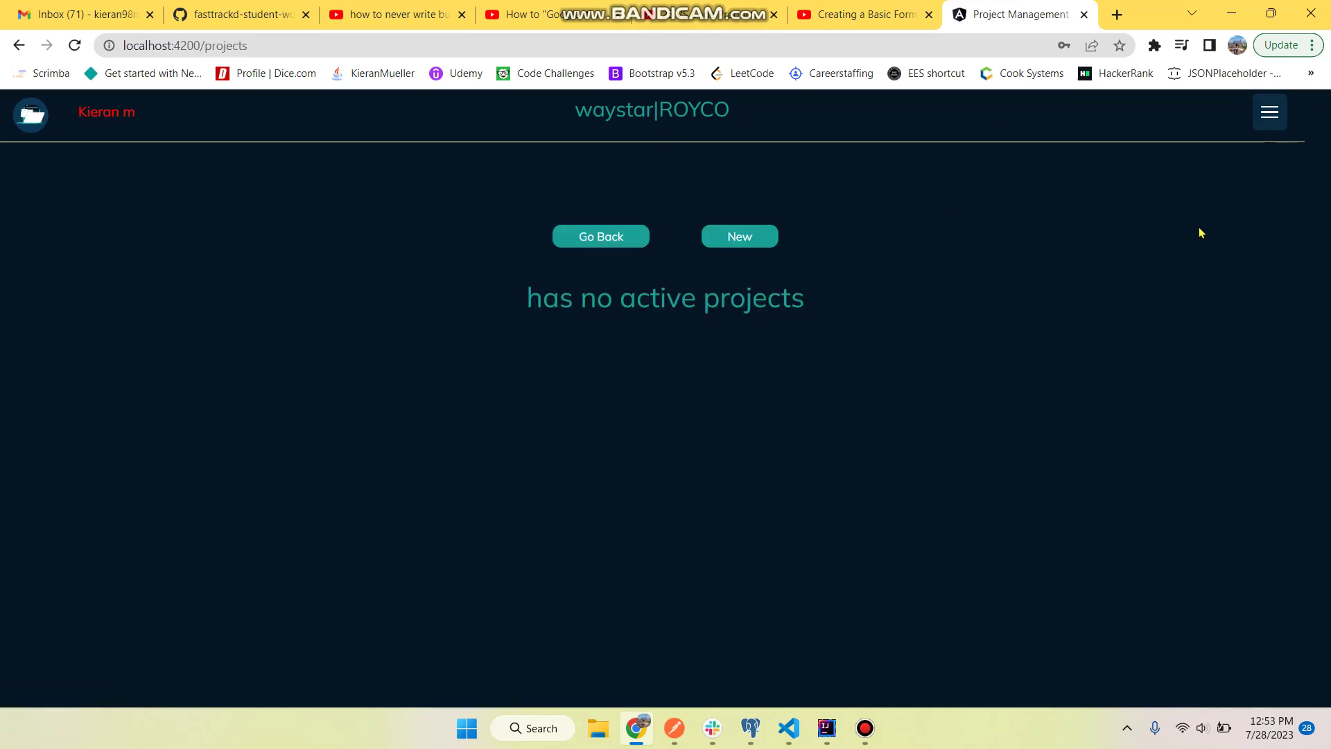
left_click(33, 122)
left_click(1268, 118)
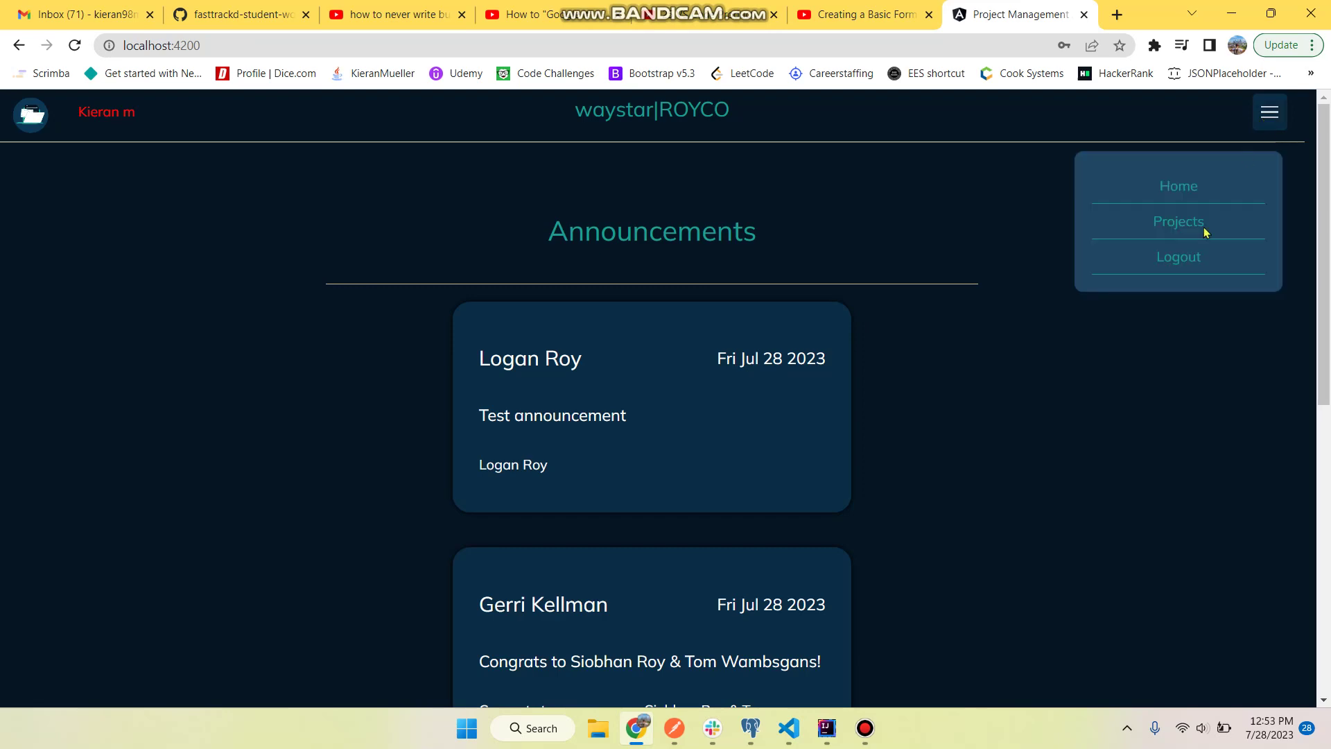
left_click(1173, 258)
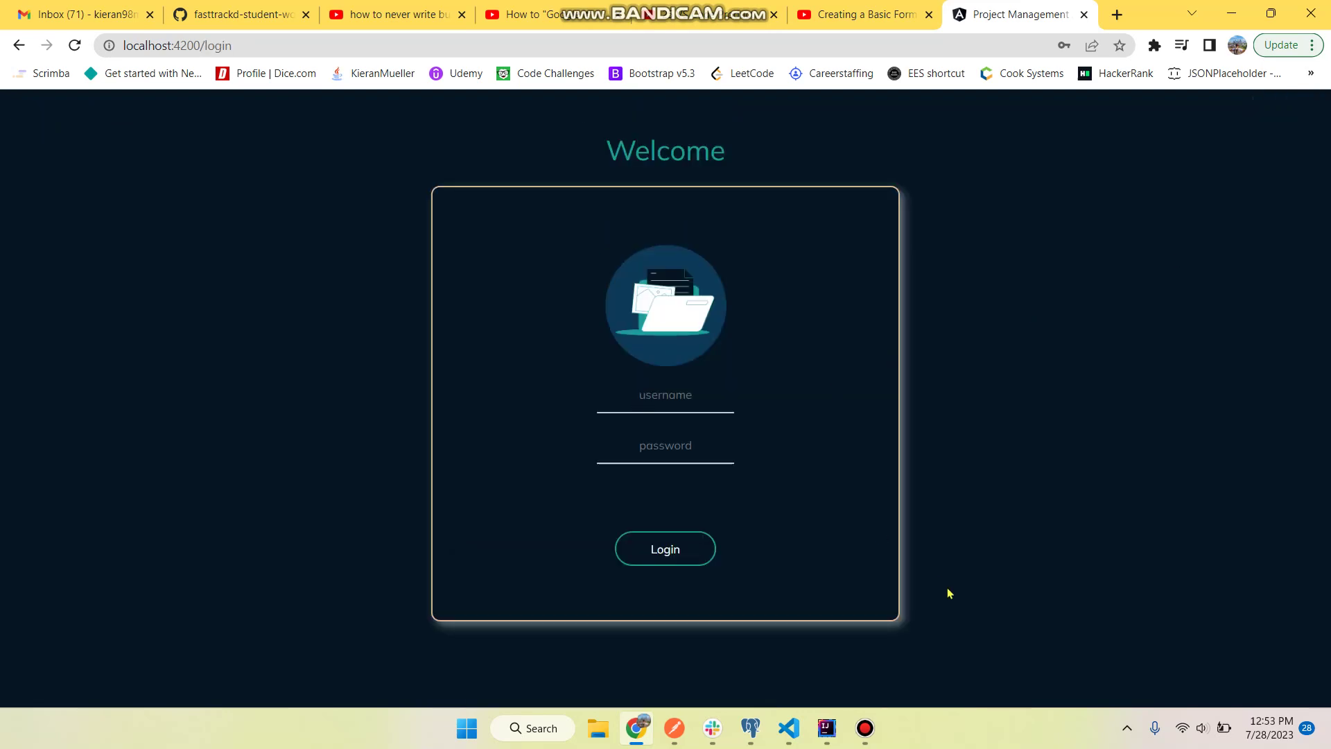
- In pgAdmin, show all rows of user_table to check stored credentials, then switch back to Chrome
left_click(751, 728)
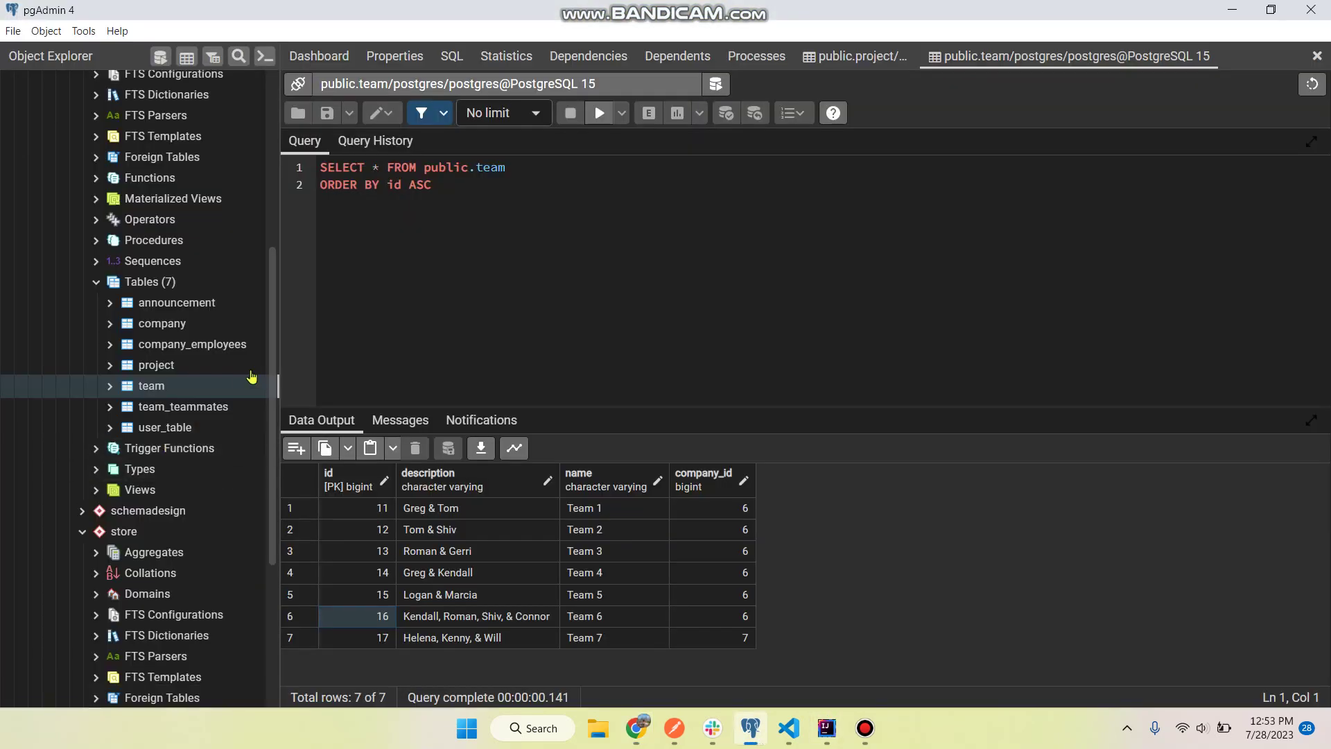
right_click(187, 429)
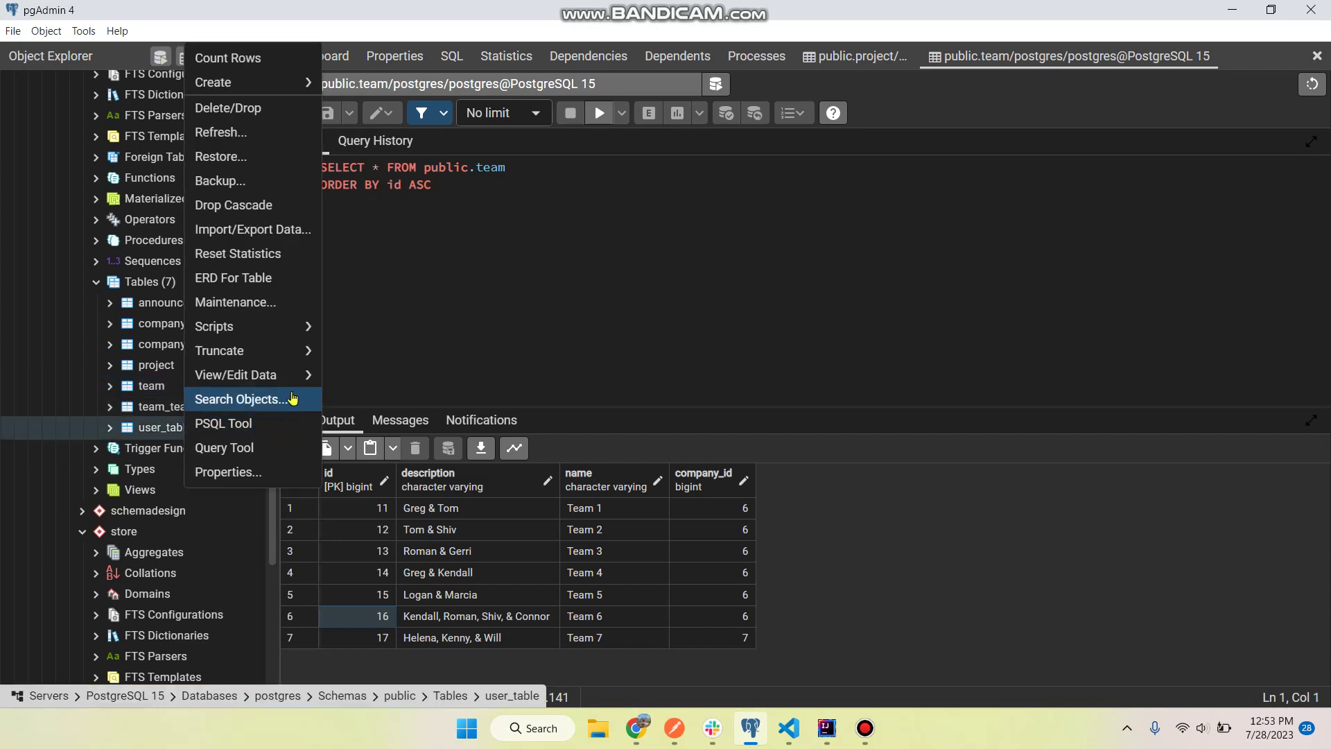
mouse_move(290, 374)
left_click(353, 378)
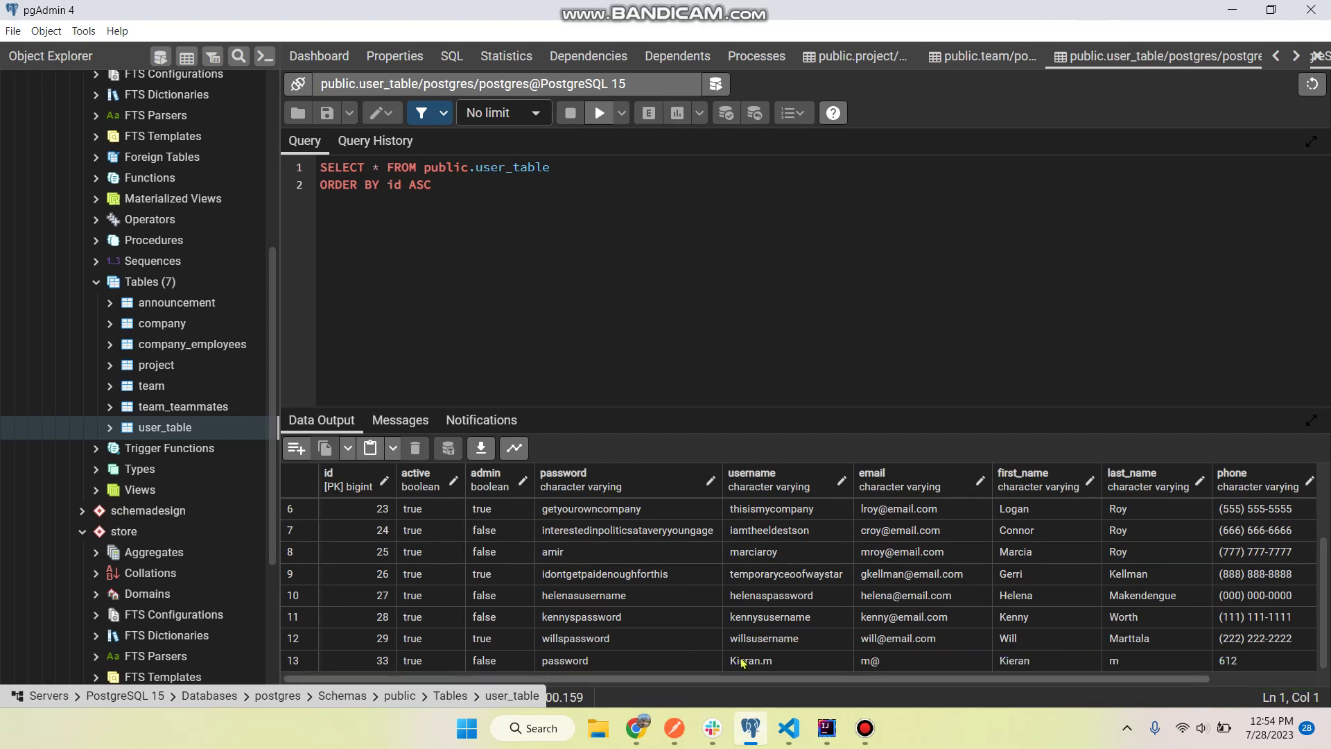
key("alt+Tab")
- Log in with the admin account's username and password, then submit a new password
left_click(646, 396)
type("wil")
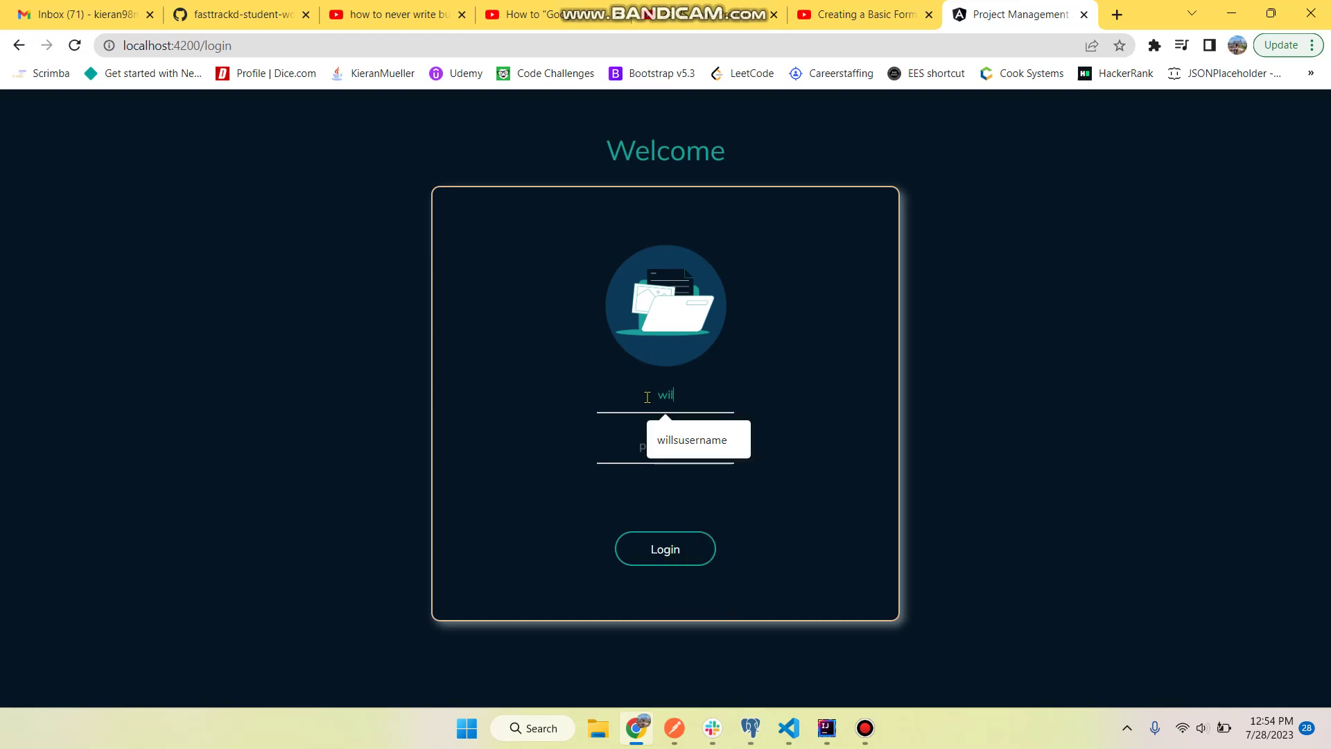
type("lsusername")
key("Tab")
type("123")
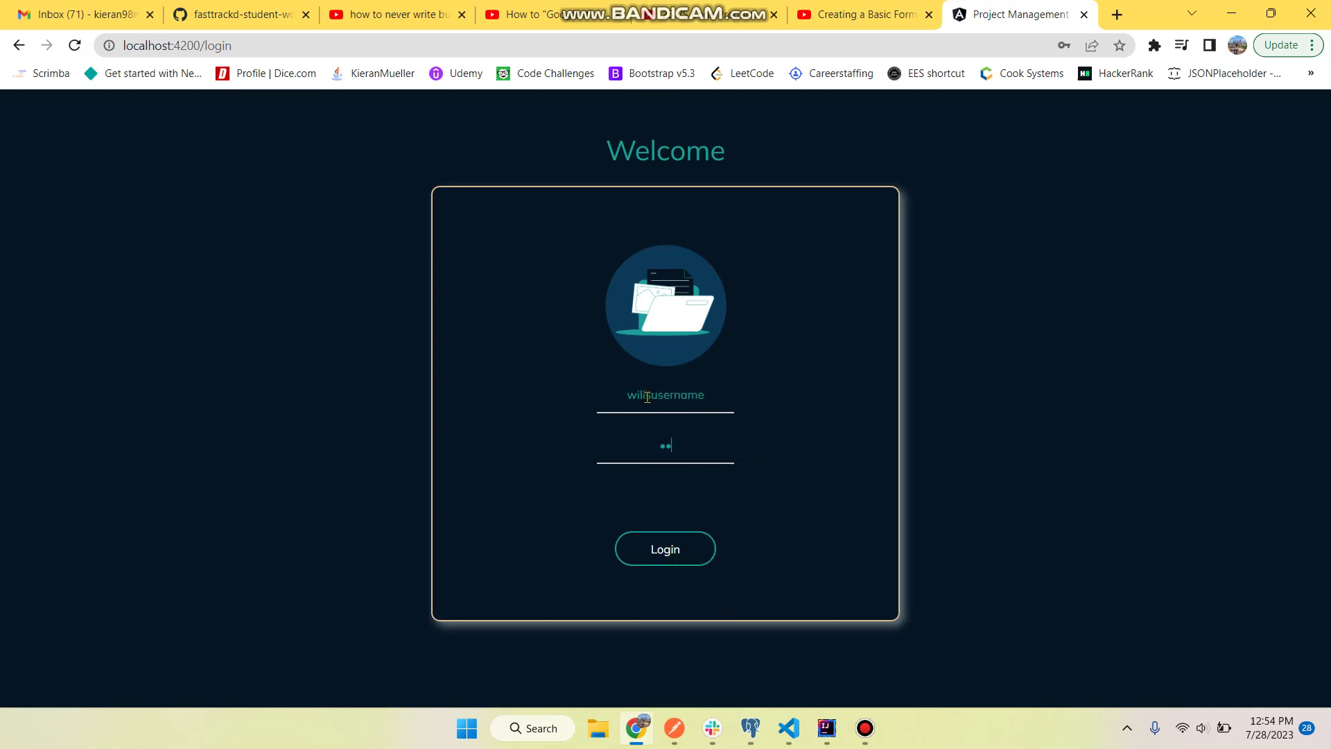
type("assword")
key("Return")
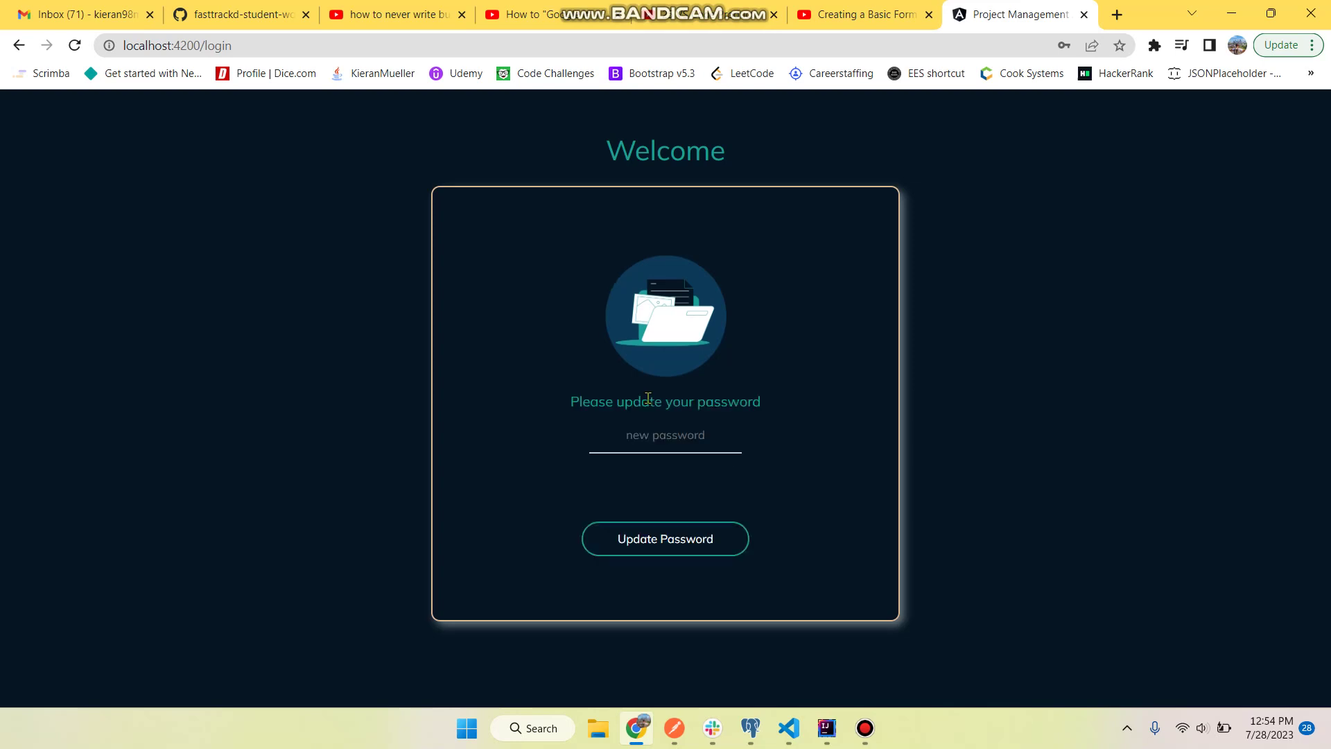
left_click(665, 438)
key("Return")
- Choose Cook Systems as the company and continue to its Announcements dashboard
left_click(692, 386)
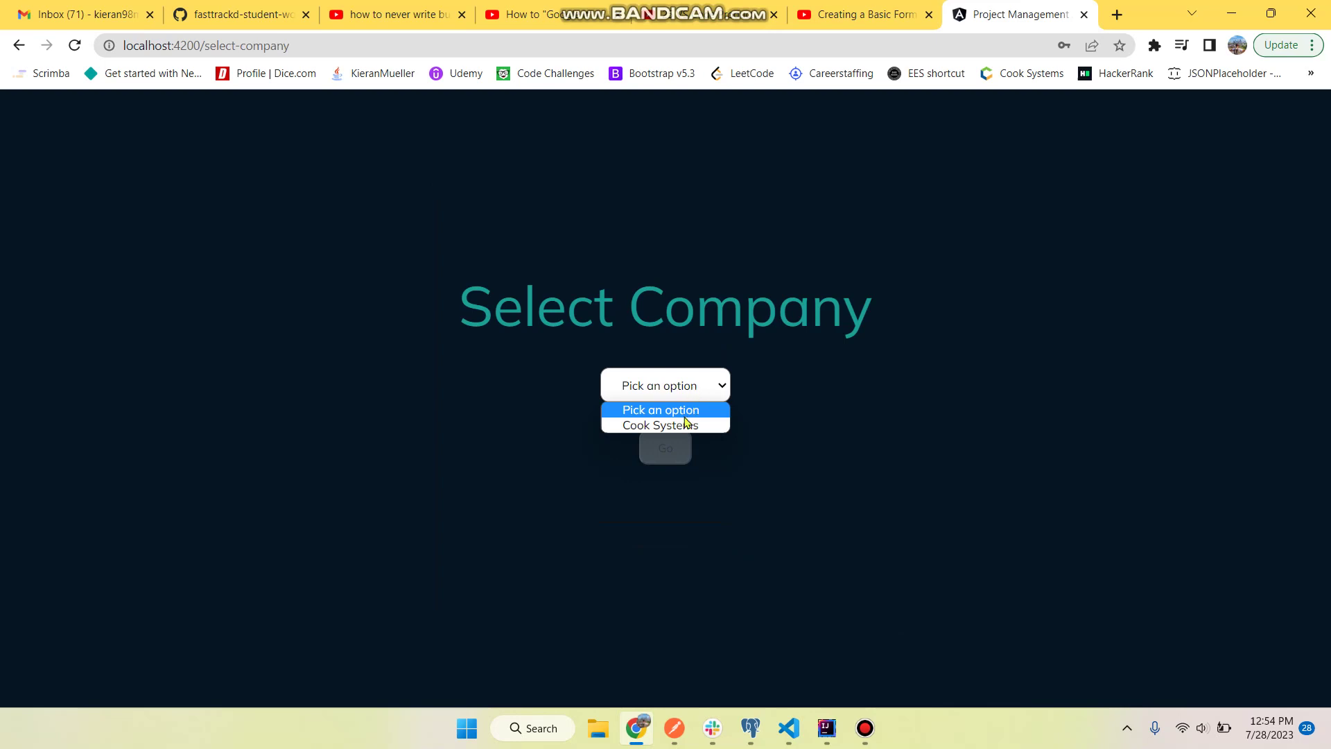
left_click(687, 424)
left_click(667, 449)
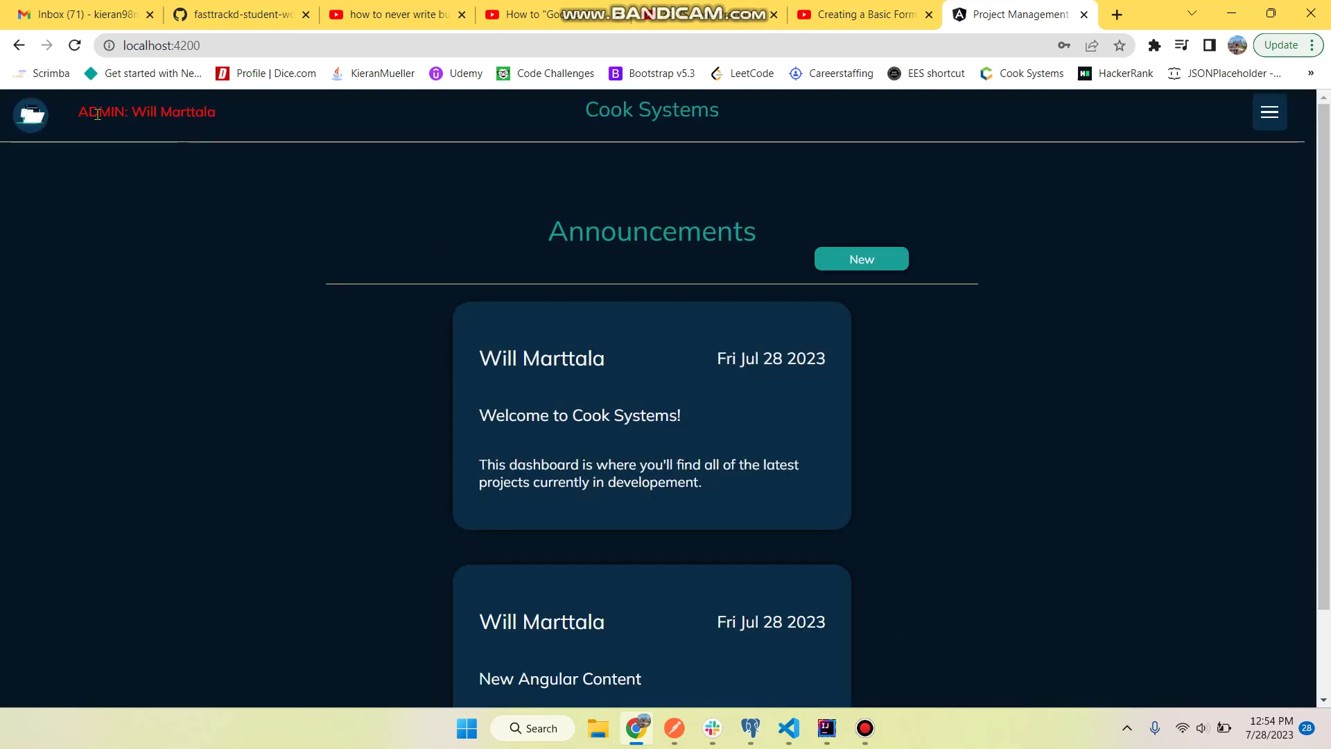
left_click_drag(98, 114, 264, 121)
left_click(265, 119)
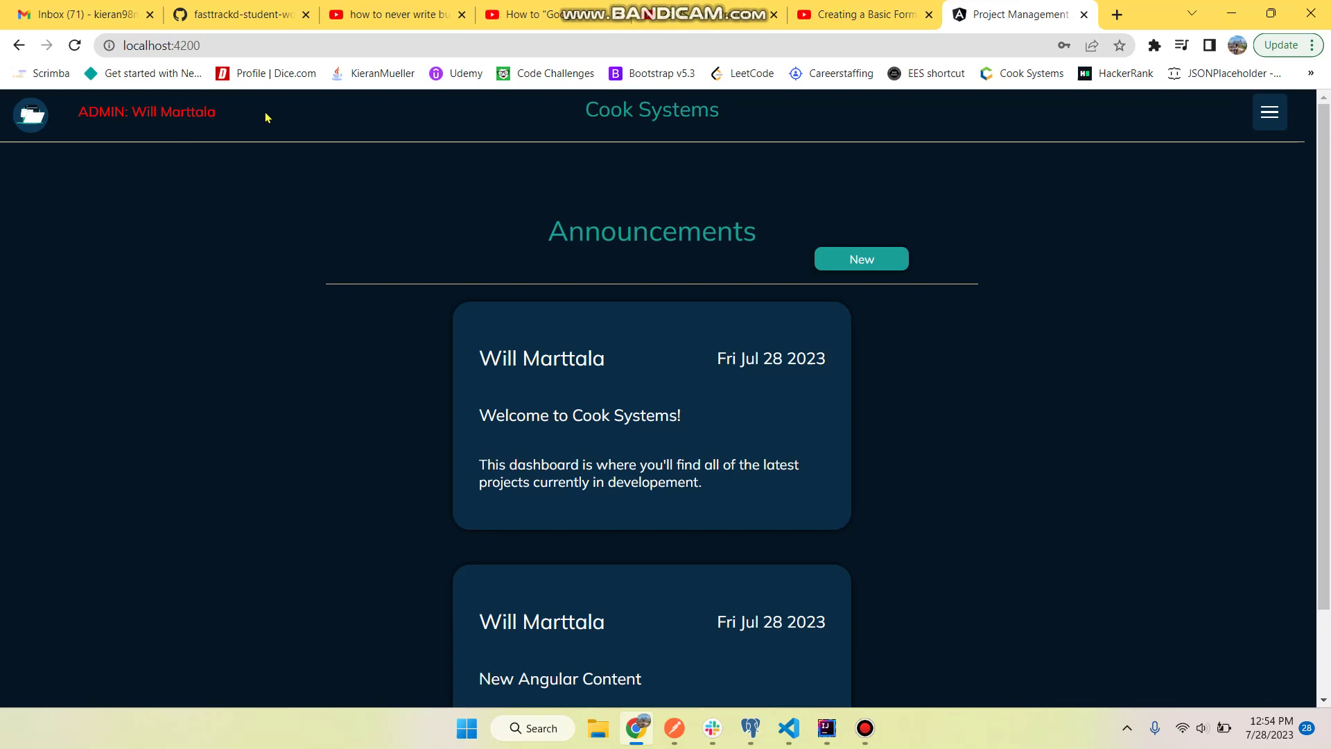
- Refresh user_table in pgAdmin, reload all rows, and inspect row 12's updated password
left_click(743, 734)
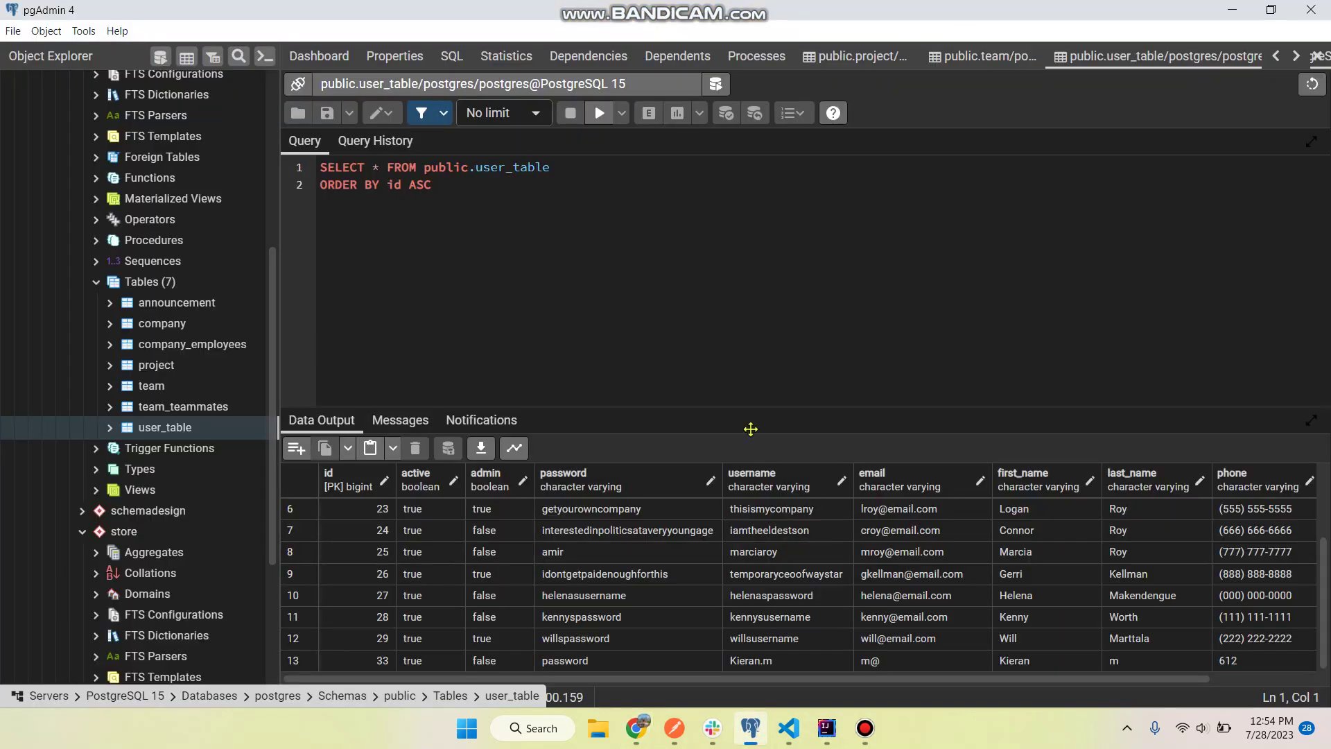
right_click(179, 435)
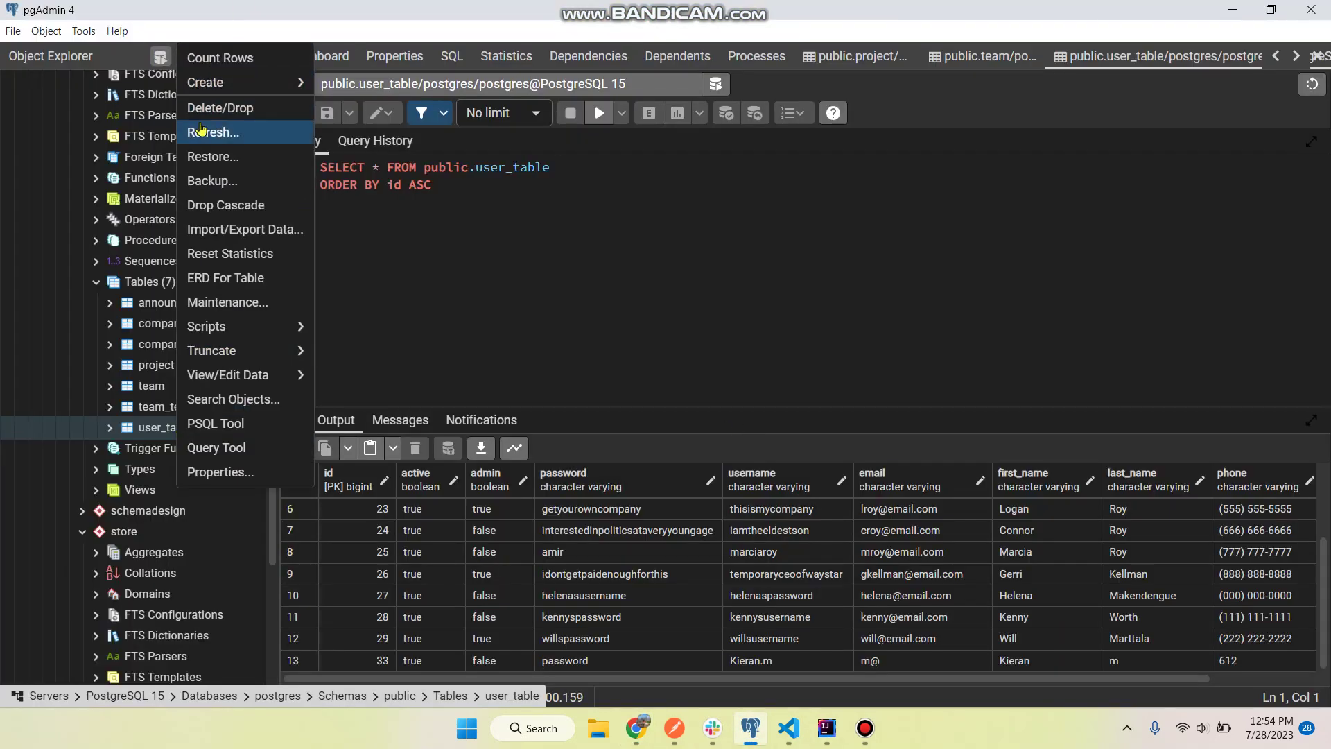
left_click(208, 132)
right_click(180, 431)
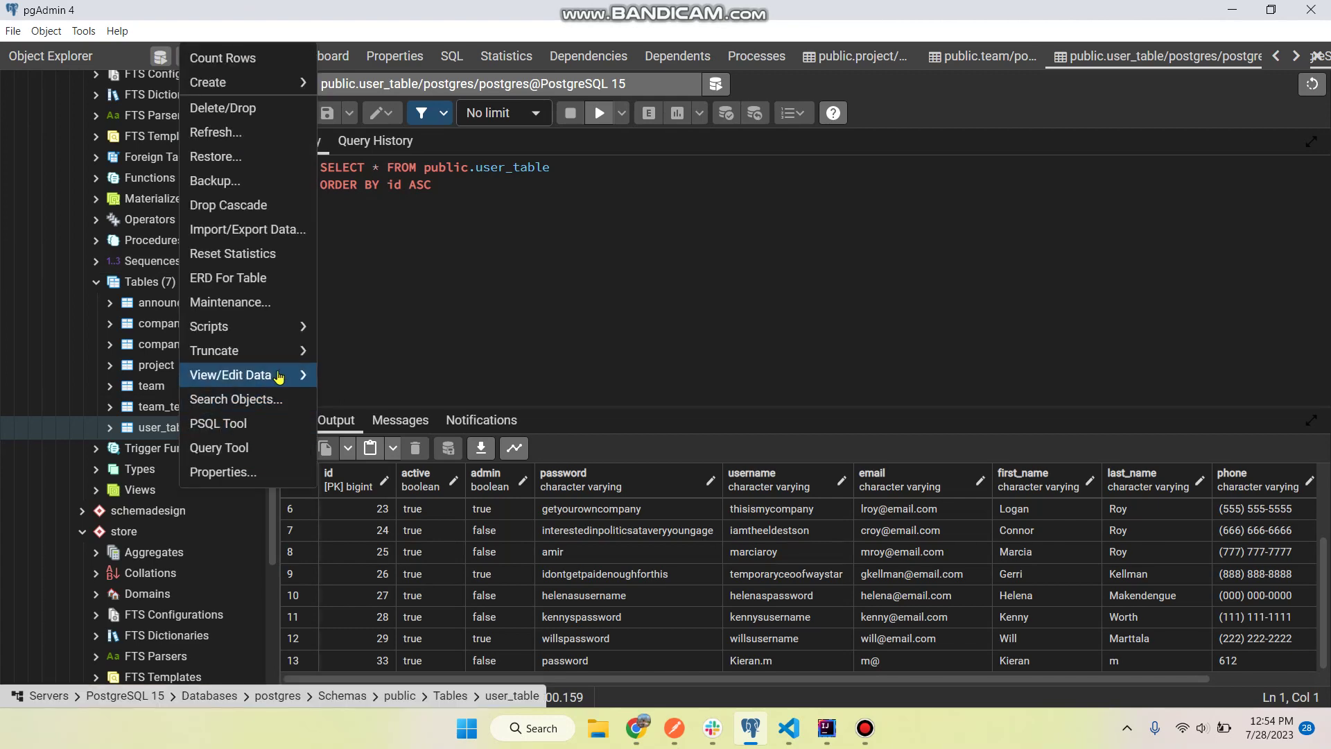
mouse_move(288, 375)
left_click(347, 378)
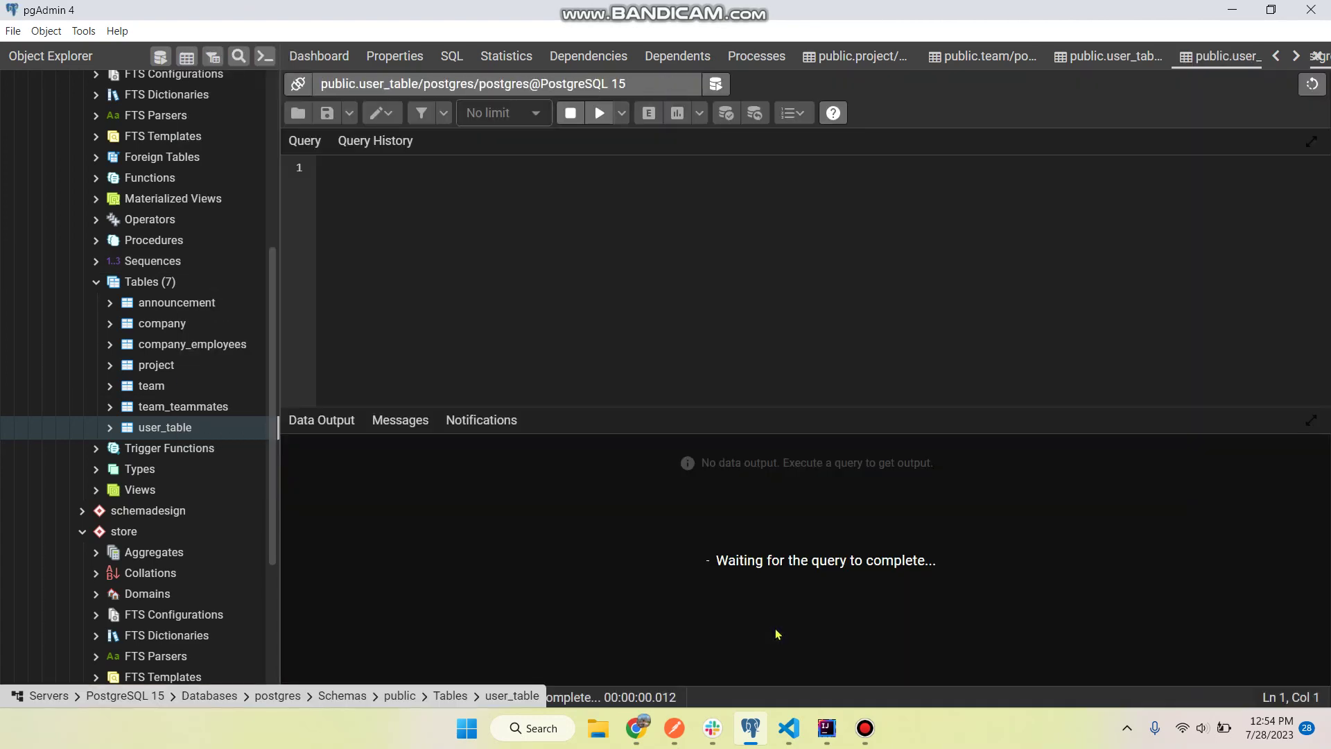
scroll(887, 602, "down", 2)
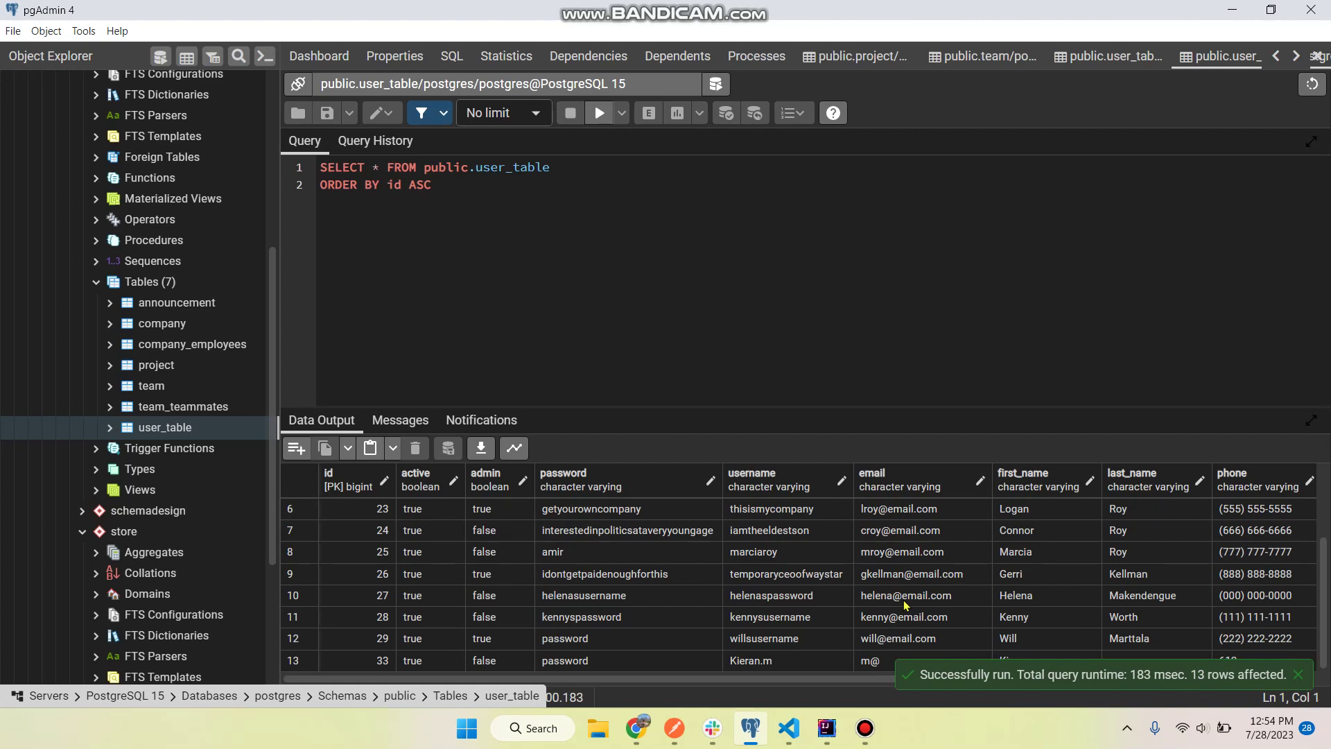
left_click(594, 642)
- Back in Chrome, check Team 7's projects from the Teams page, then open the User Registry
key("alt+Tab")
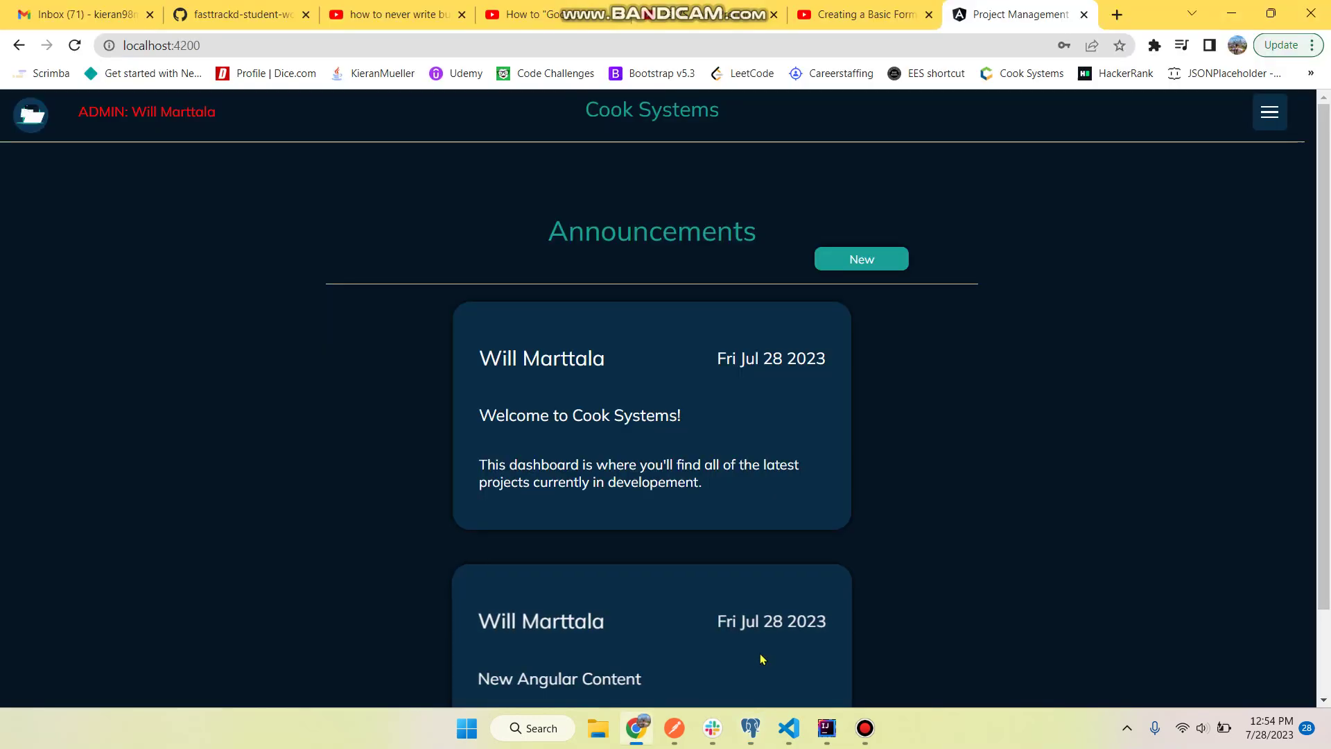
scroll(786, 406, "down", 2)
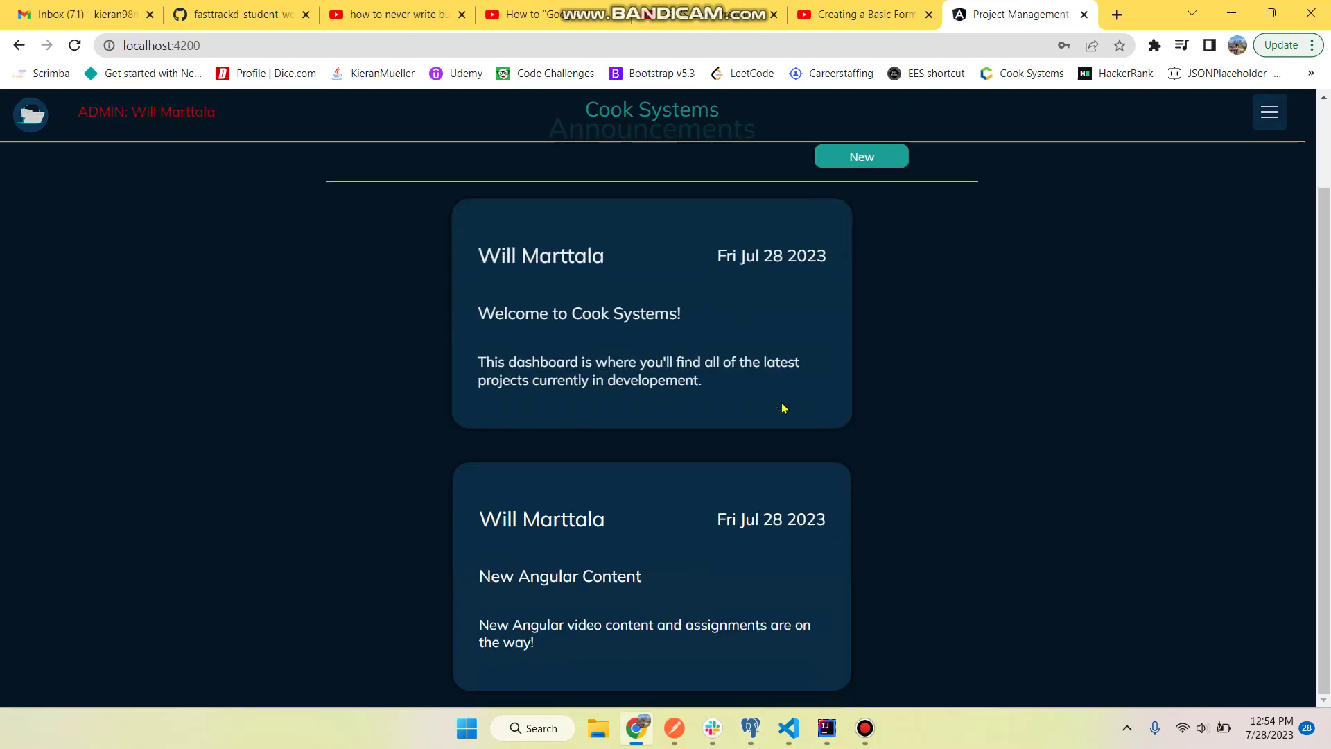
scroll(726, 315, "up", 2)
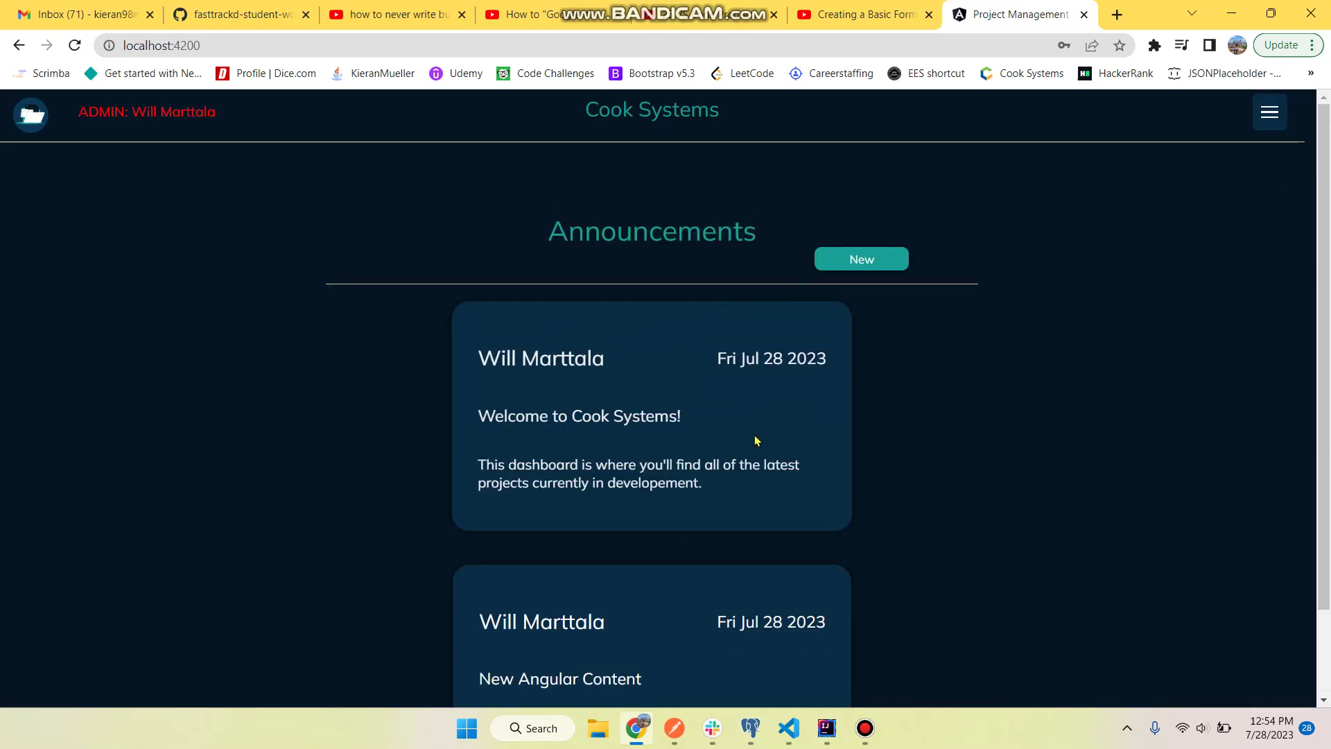
scroll(757, 441, "down", 2)
scroll(1248, 238, "up", 2)
left_click(1274, 115)
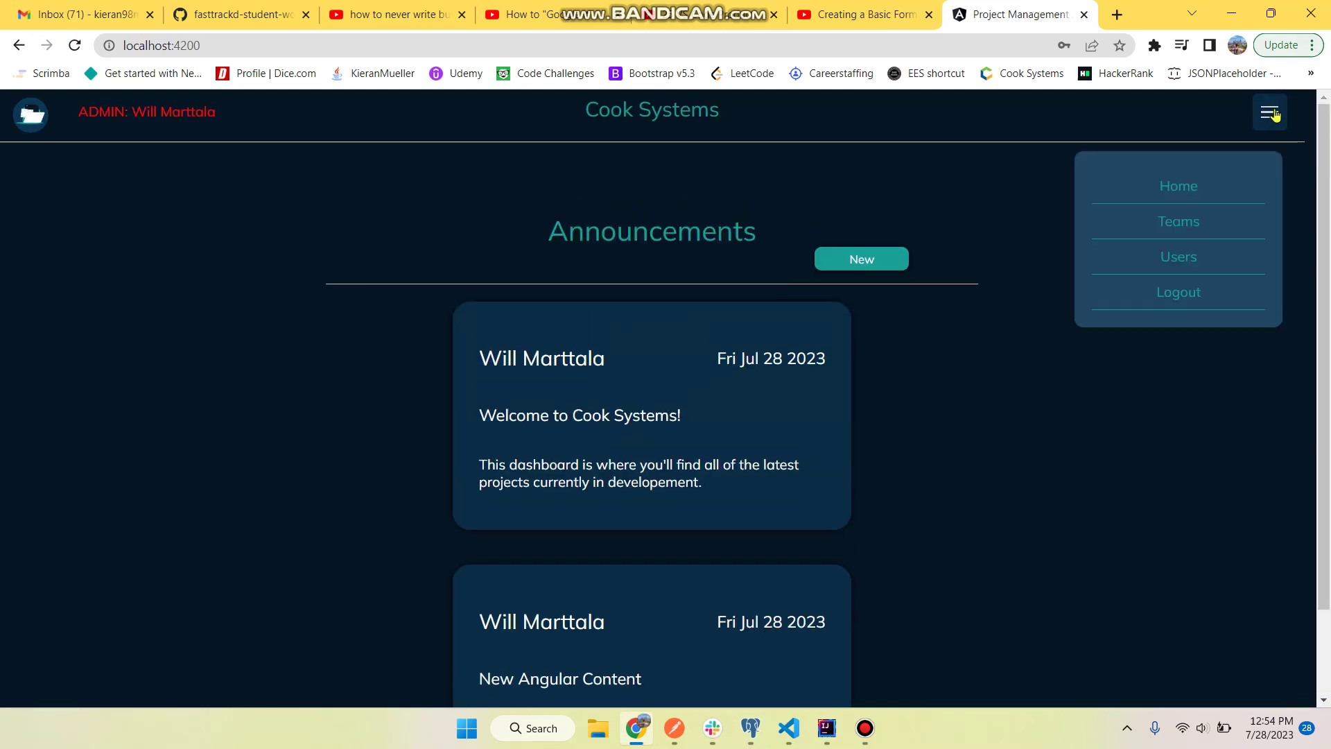
left_click(1181, 223)
left_click(323, 430)
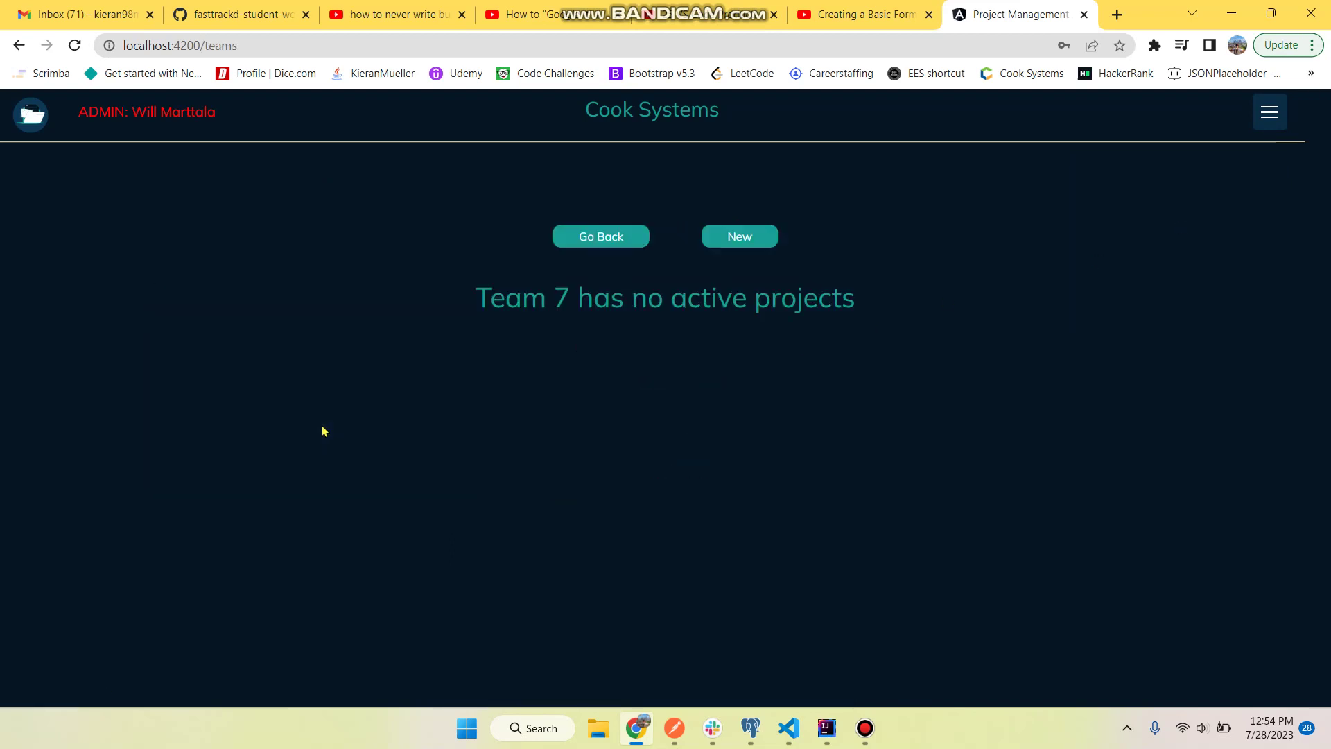
left_click(602, 312)
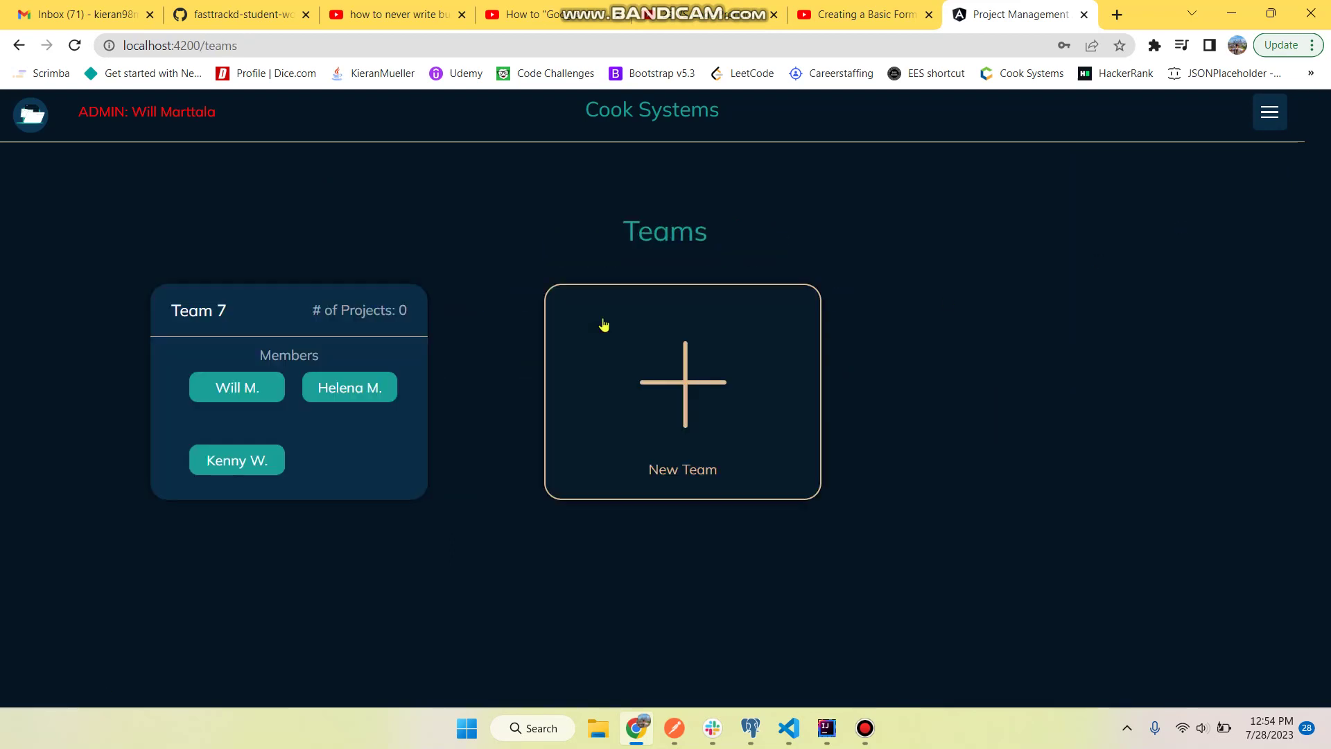
left_click(1265, 122)
left_click(1178, 258)
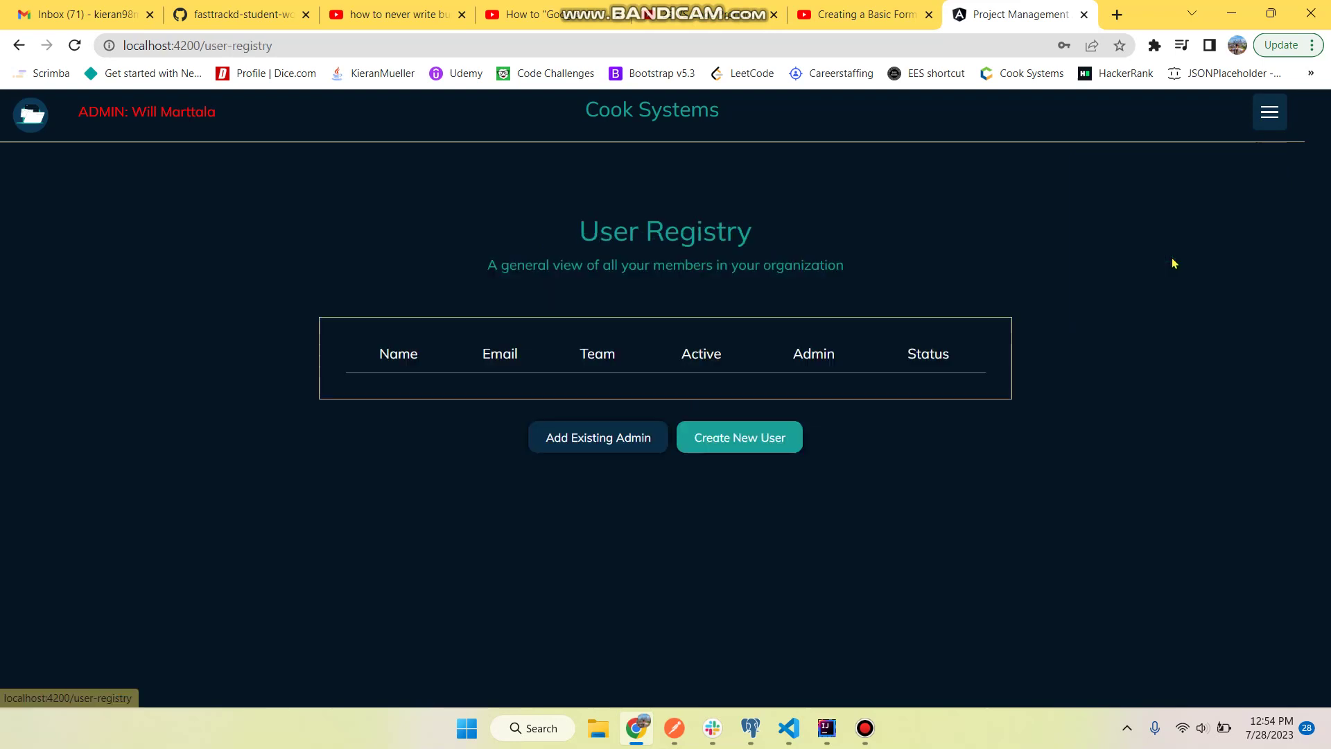